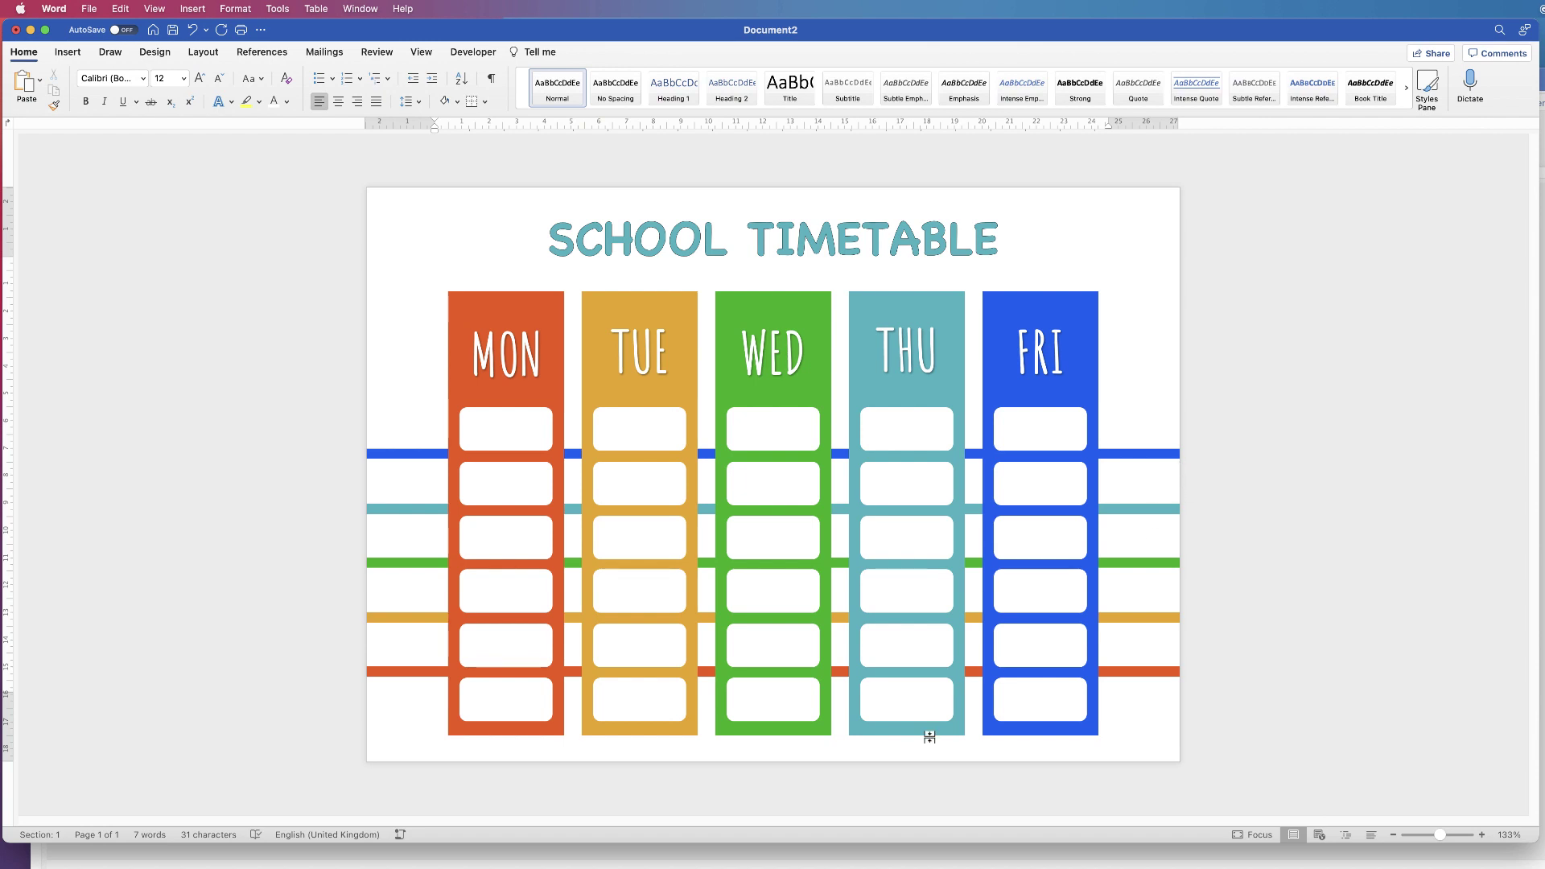
# - Create a new blank document, Document3, with Cmd+N
pyautogui.press('super+n')
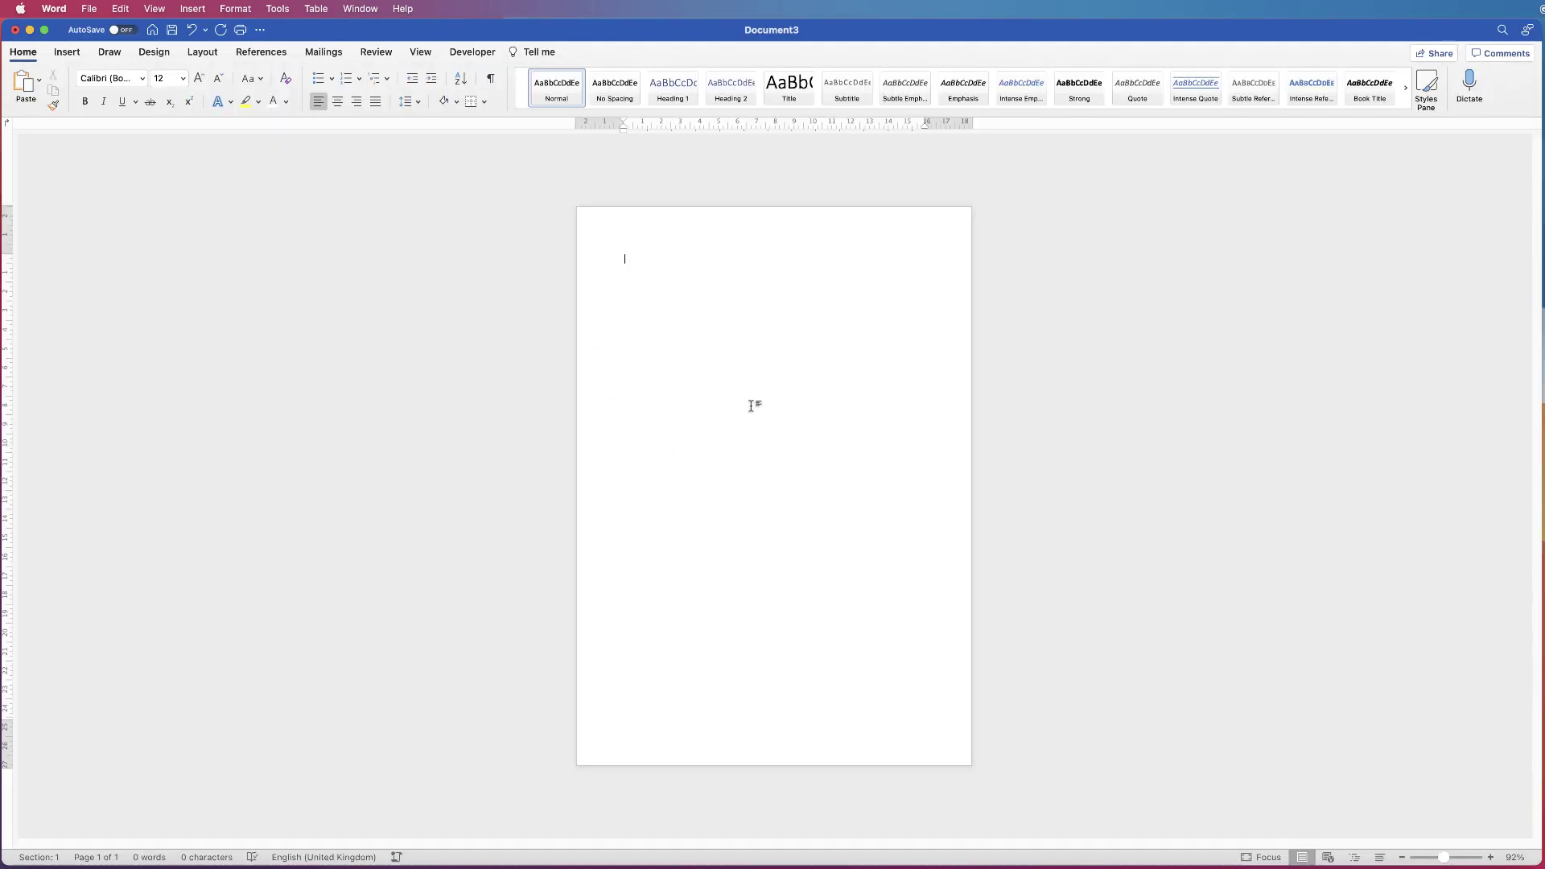
# - Switch Document3's page to landscape orientation and zoom in on it
pyautogui.click(202, 51)
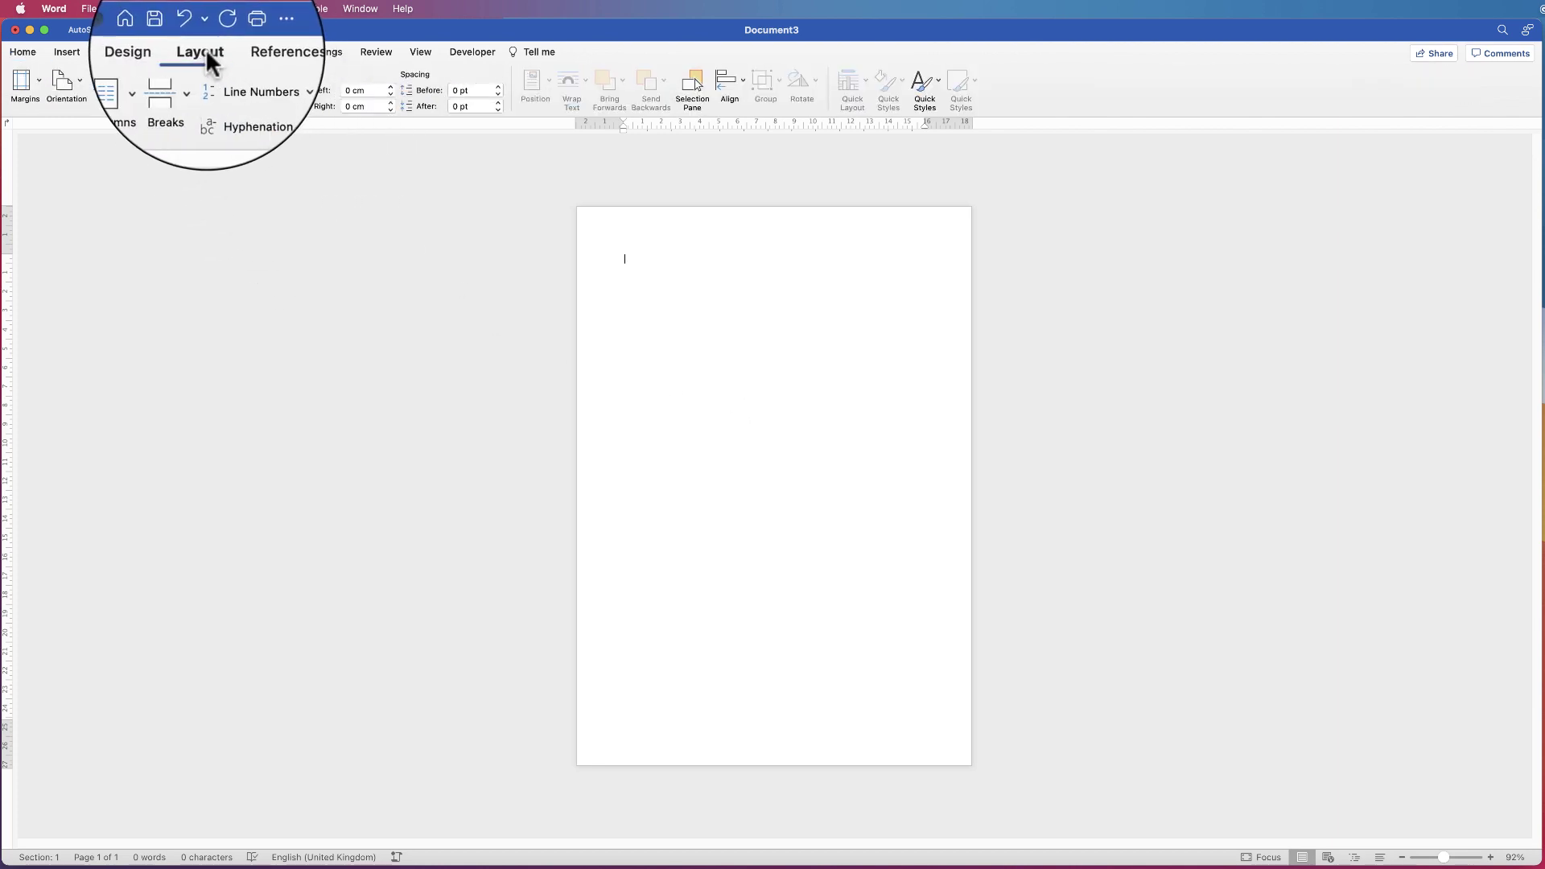
pyautogui.click(77, 77)
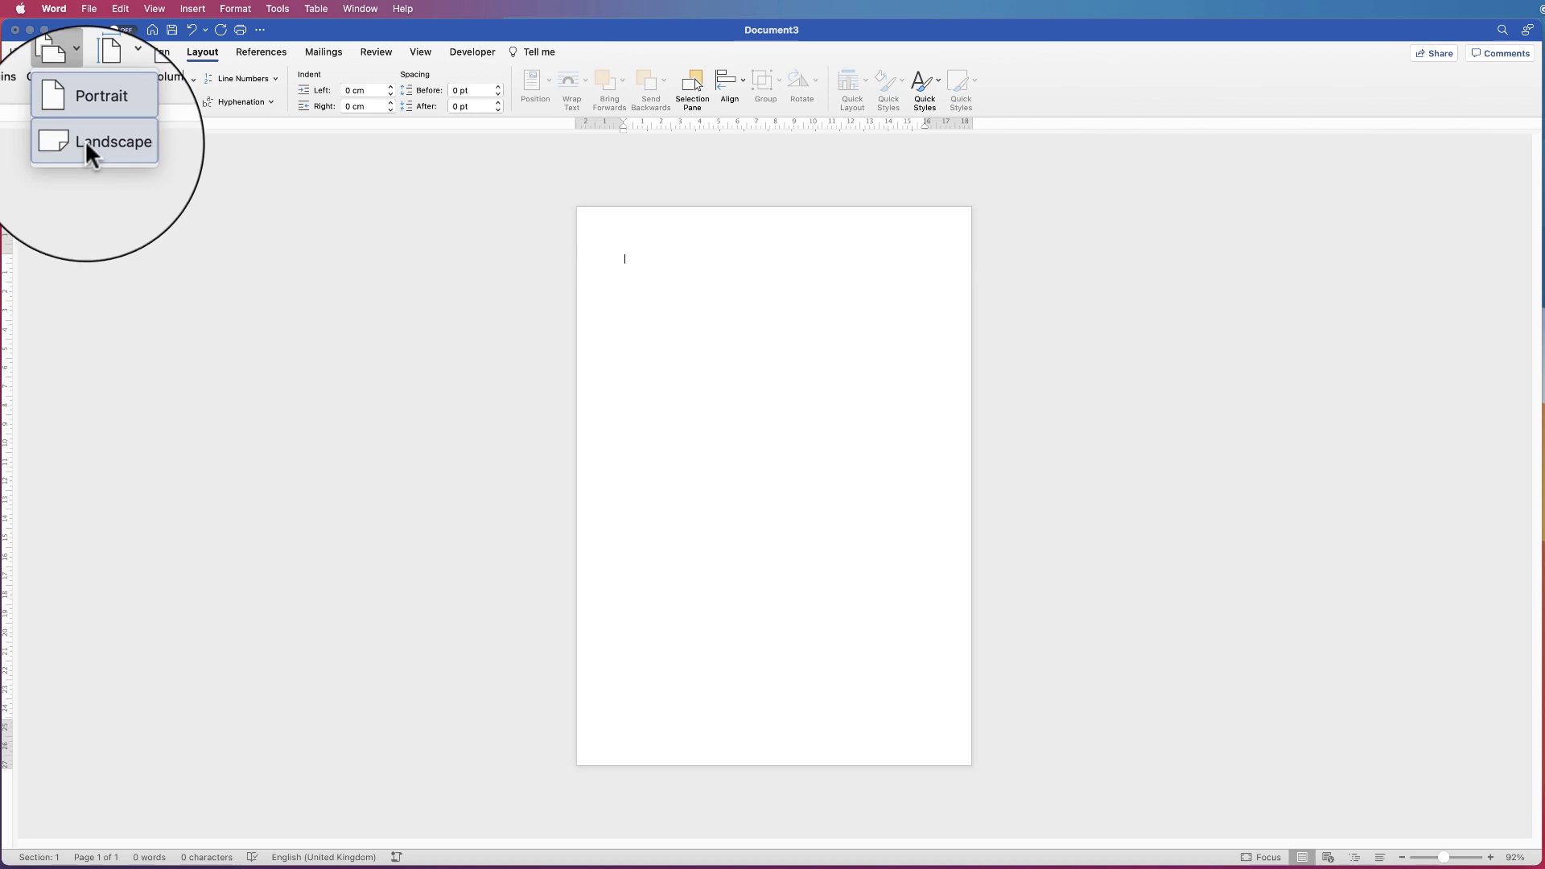
pyautogui.click(81, 135)
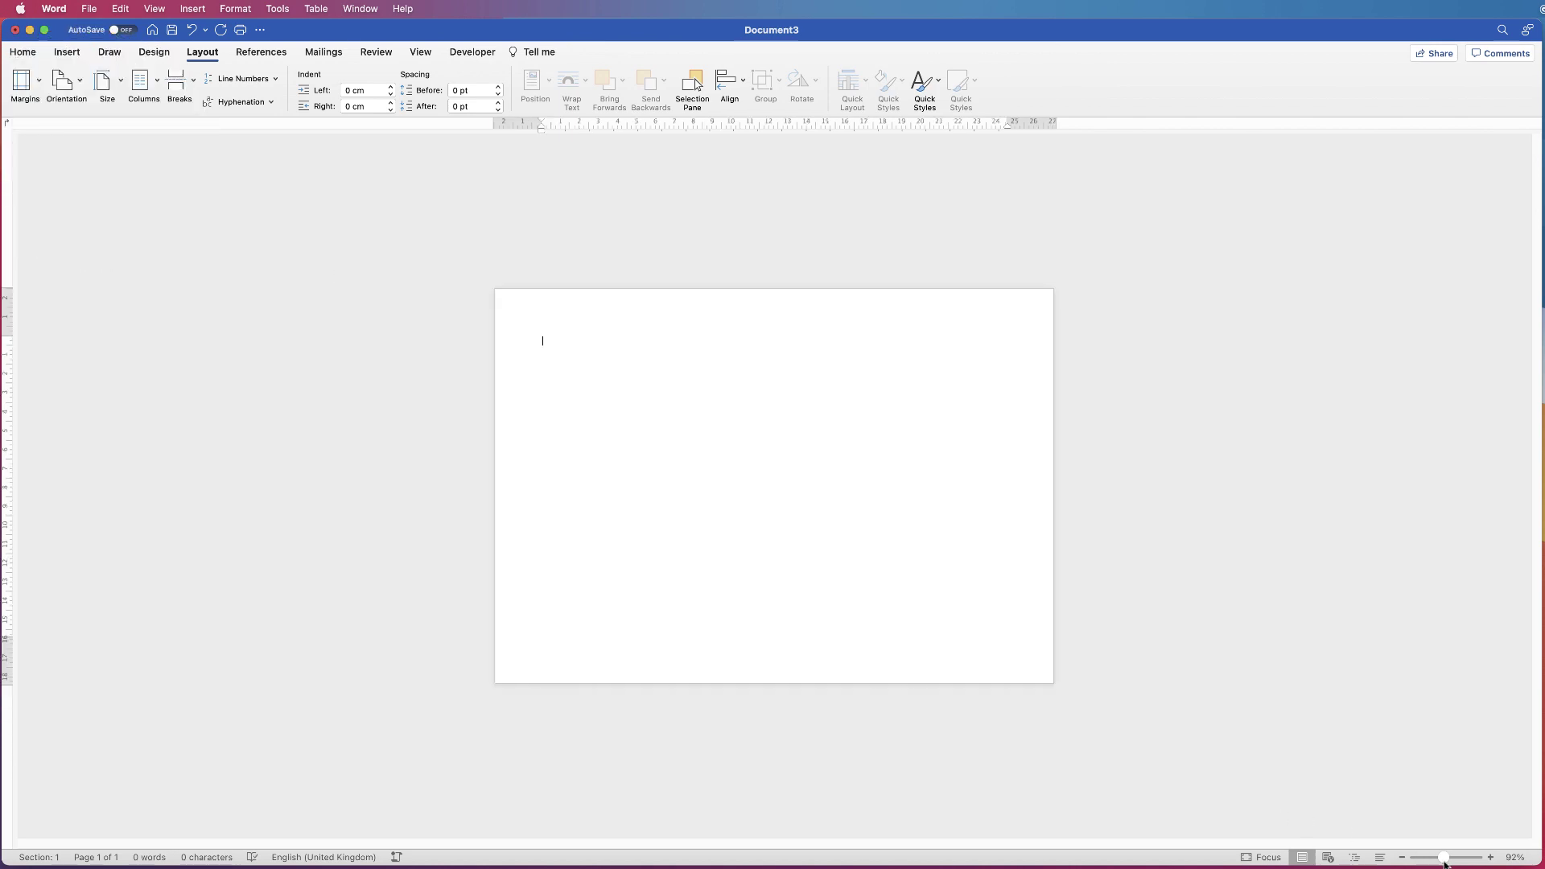
pyautogui.moveTo(1443, 858); pyautogui.dragTo(1449, 858)
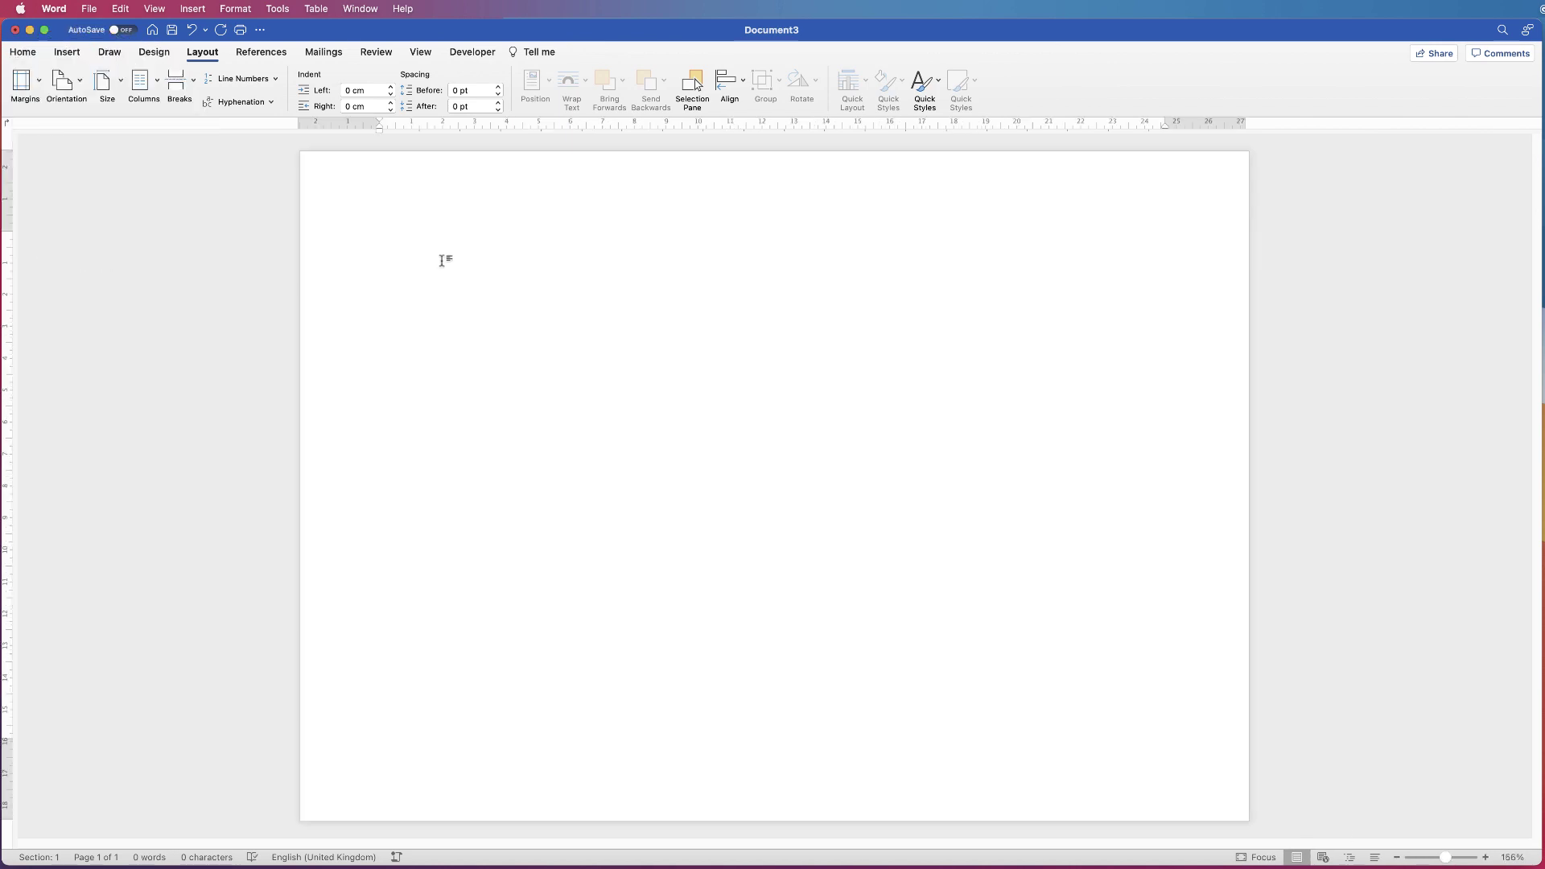
# - Draw a tall rectangle, 14.94 cm by 3.81 cm, on the left of the page
pyautogui.click(66, 50)
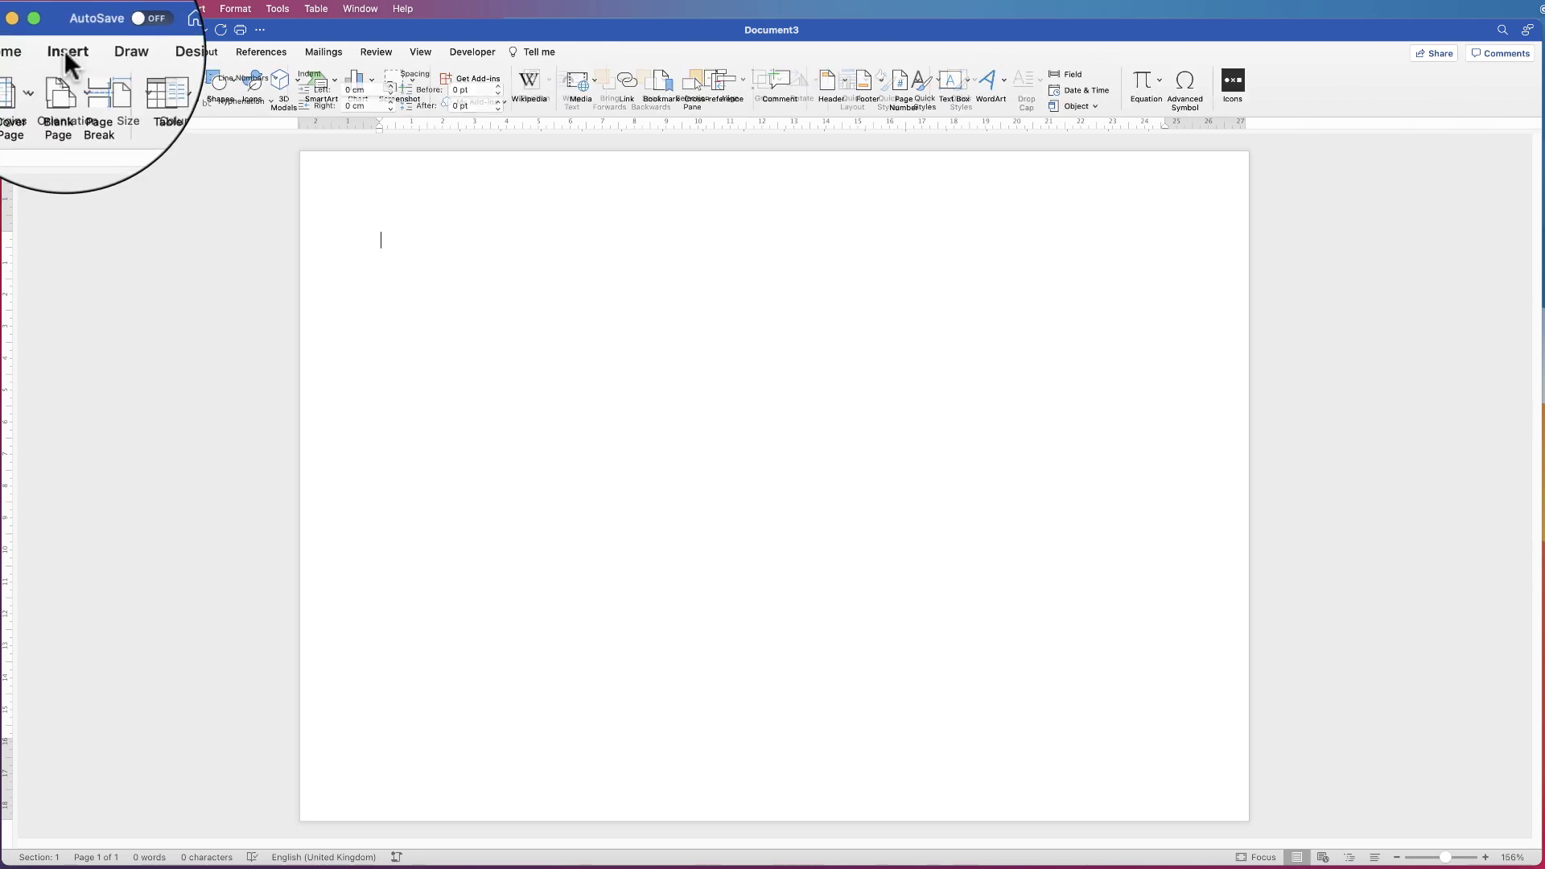
pyautogui.click(231, 81)
pyautogui.scroll(-2, 217, 201)
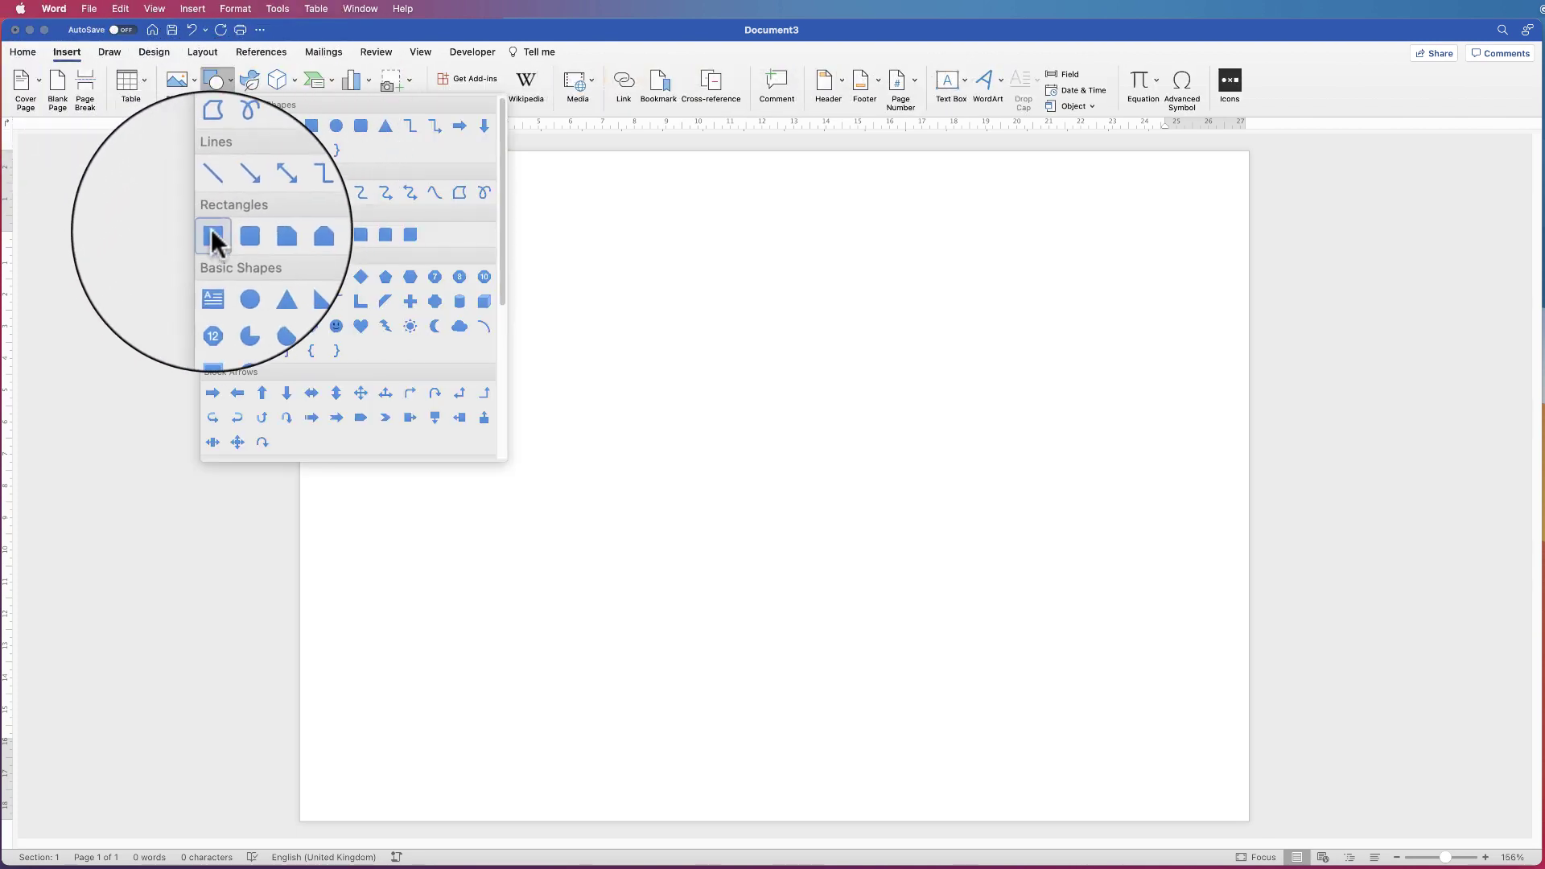
pyautogui.click(210, 234)
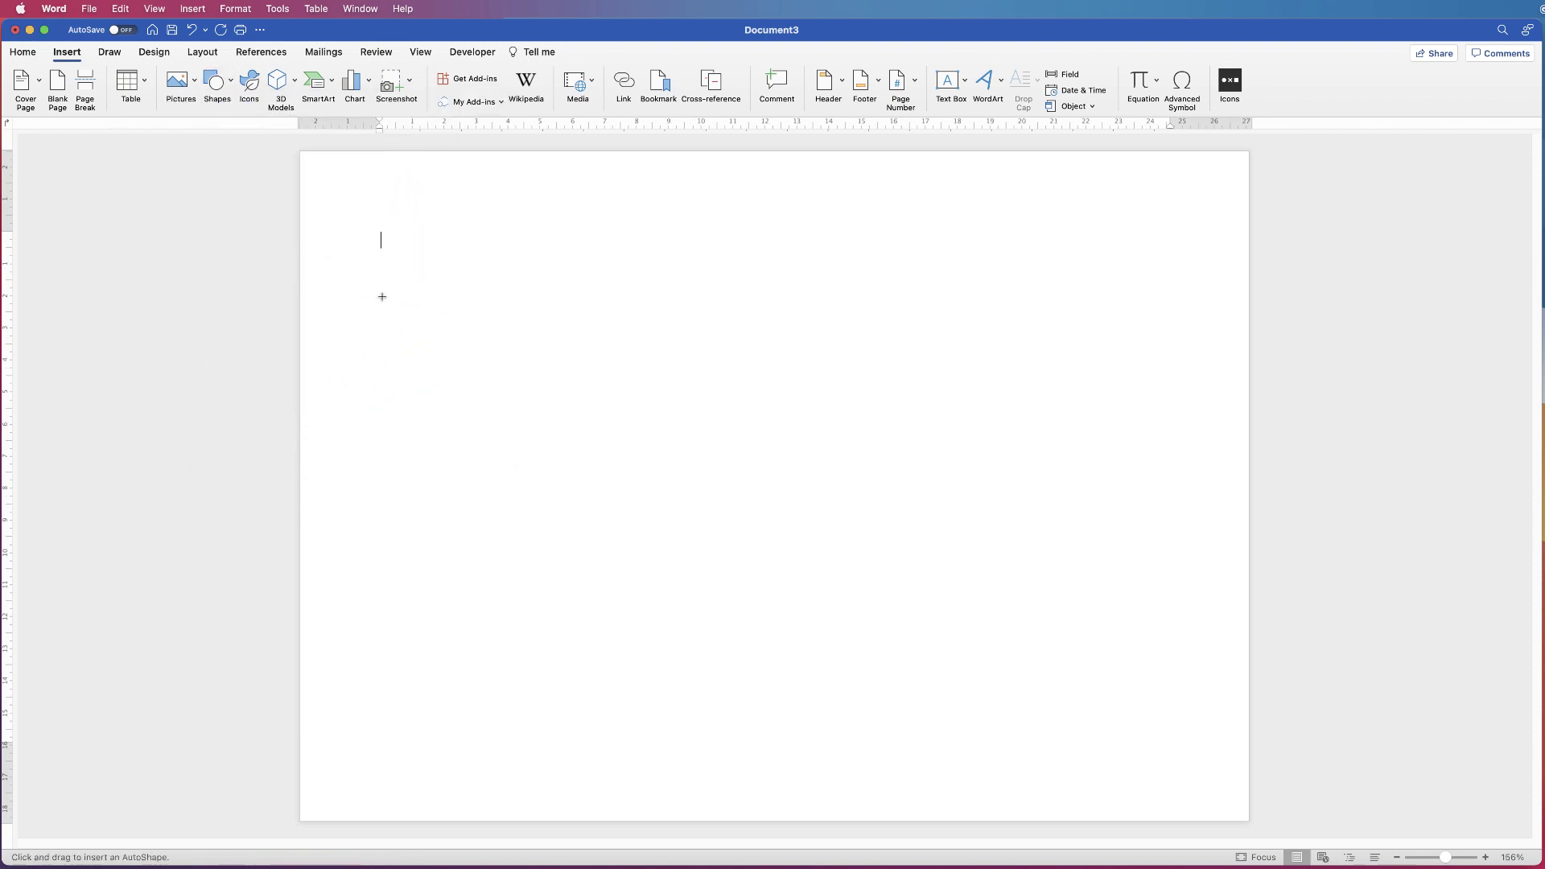
pyautogui.moveTo(380, 302)
pyautogui.mouseDown()
pyautogui.moveTo(443, 663)
pyautogui.moveTo(503, 783)
pyautogui.mouseUp()
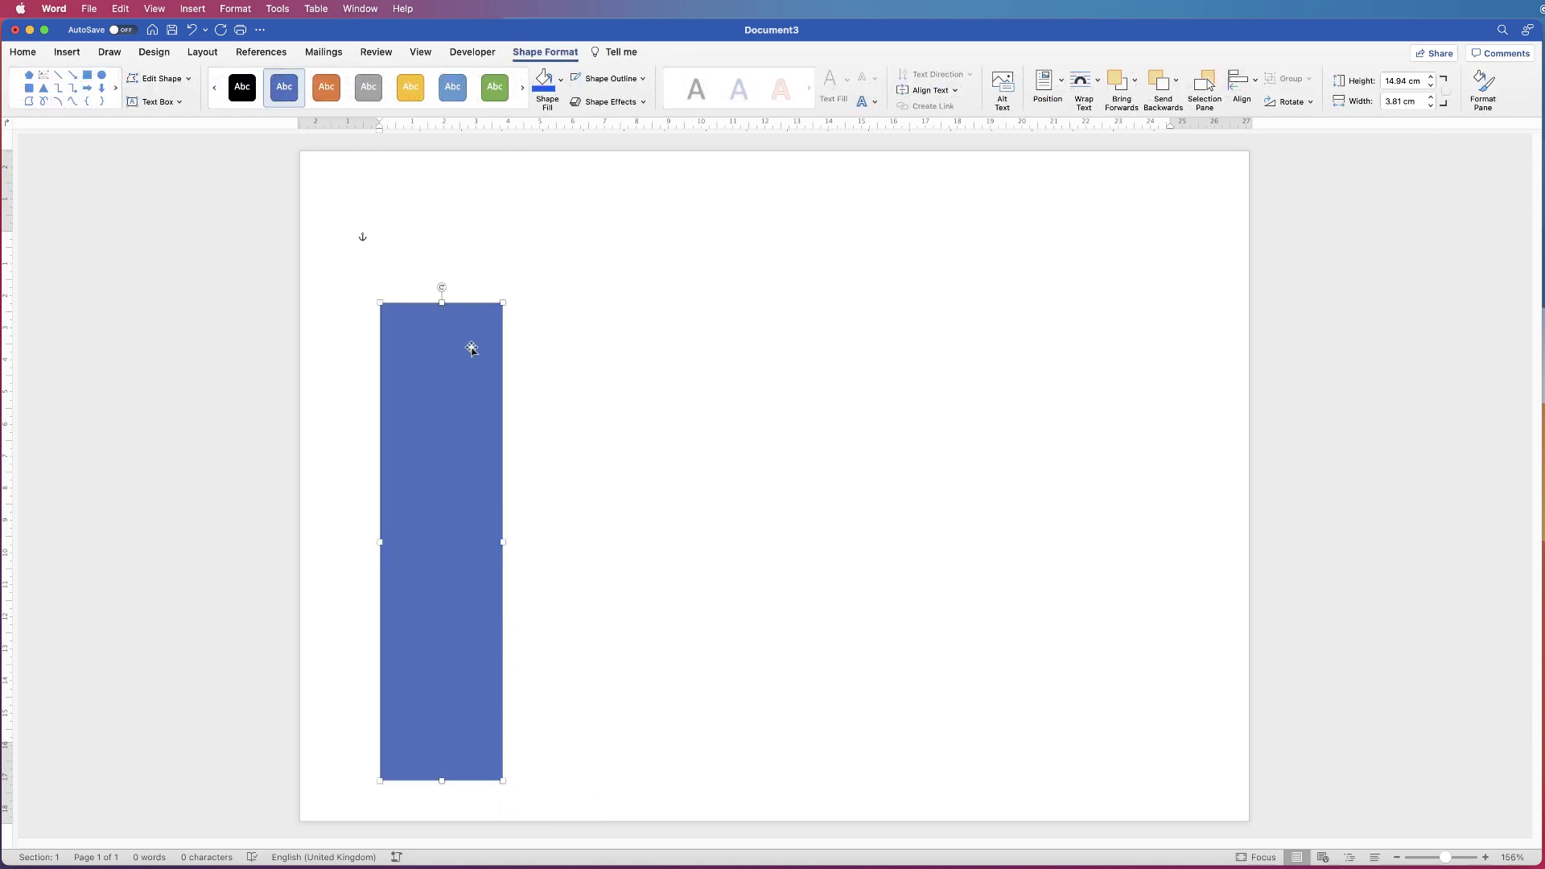
pyautogui.click(527, 339)
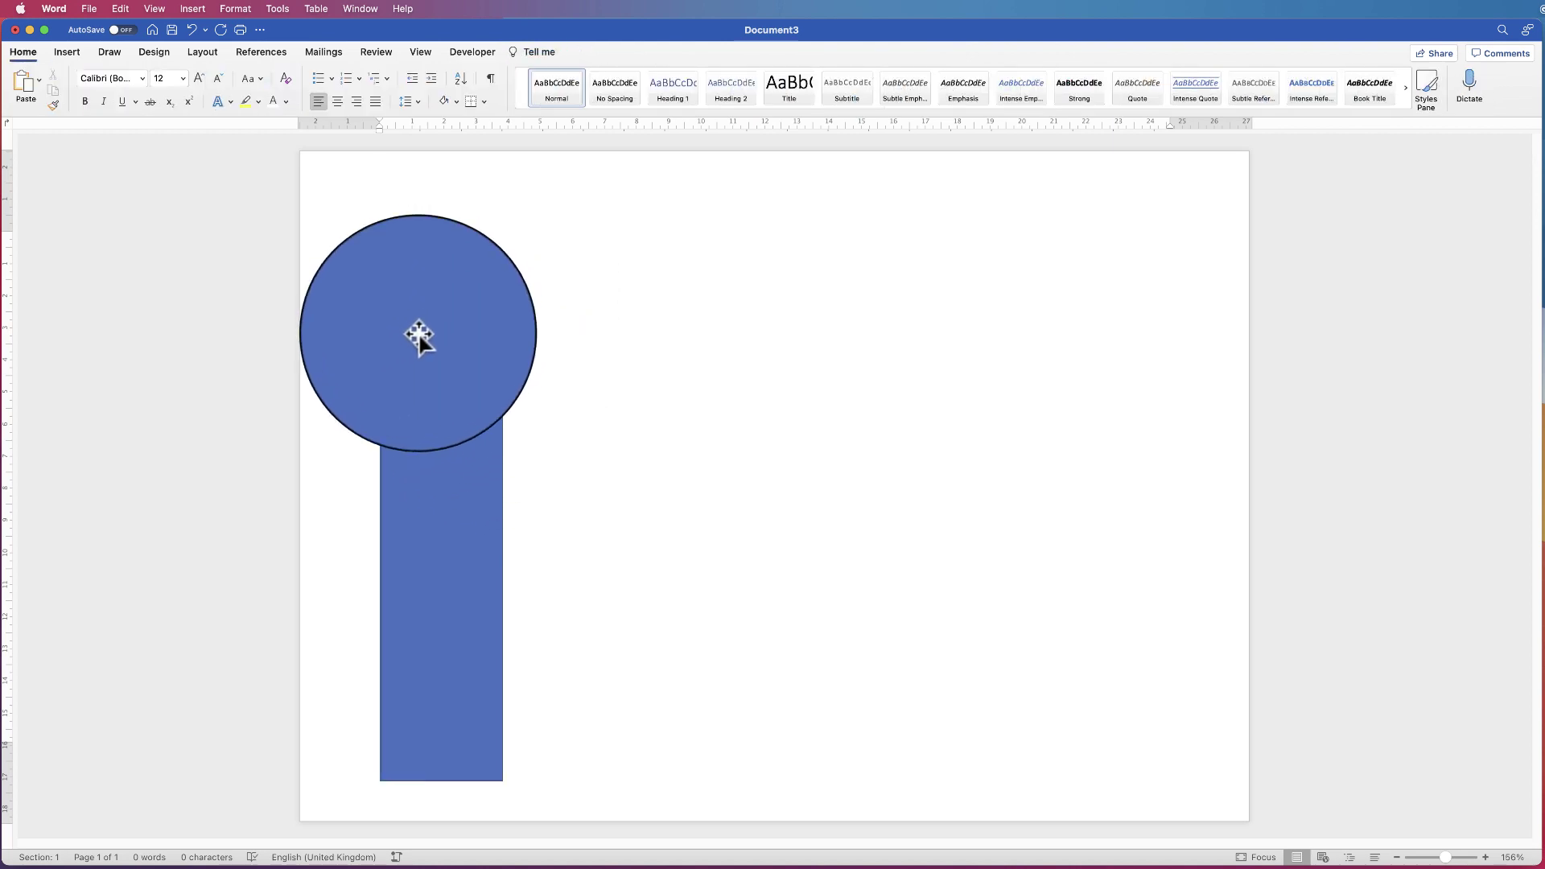
pyautogui.click(446, 375)
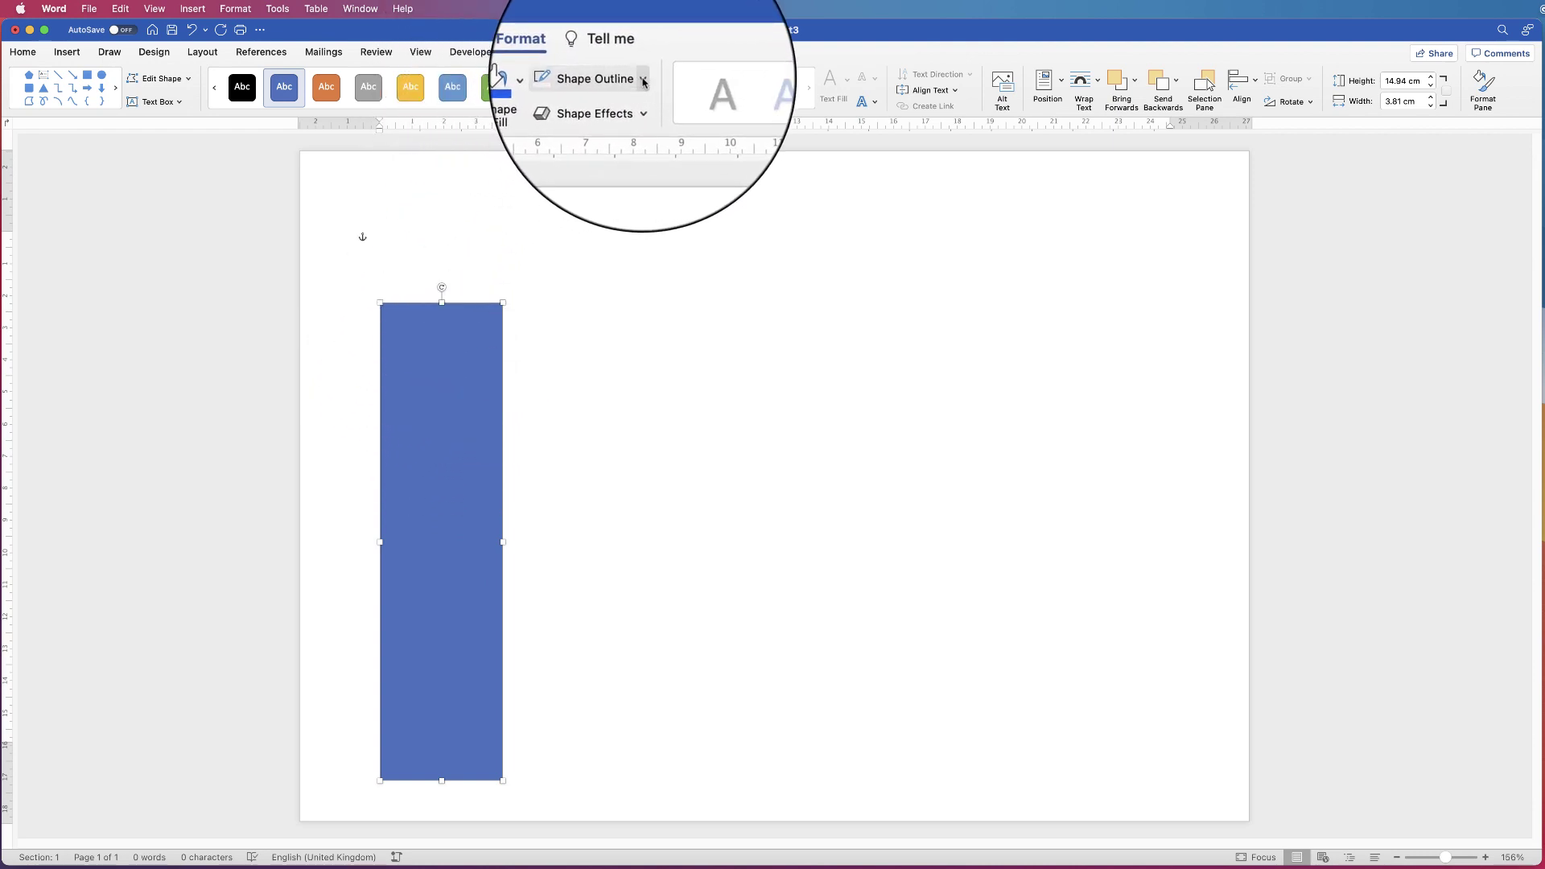
# - Remove the rectangle's outline and fill it solid orange from the recent colours
pyautogui.click(643, 81)
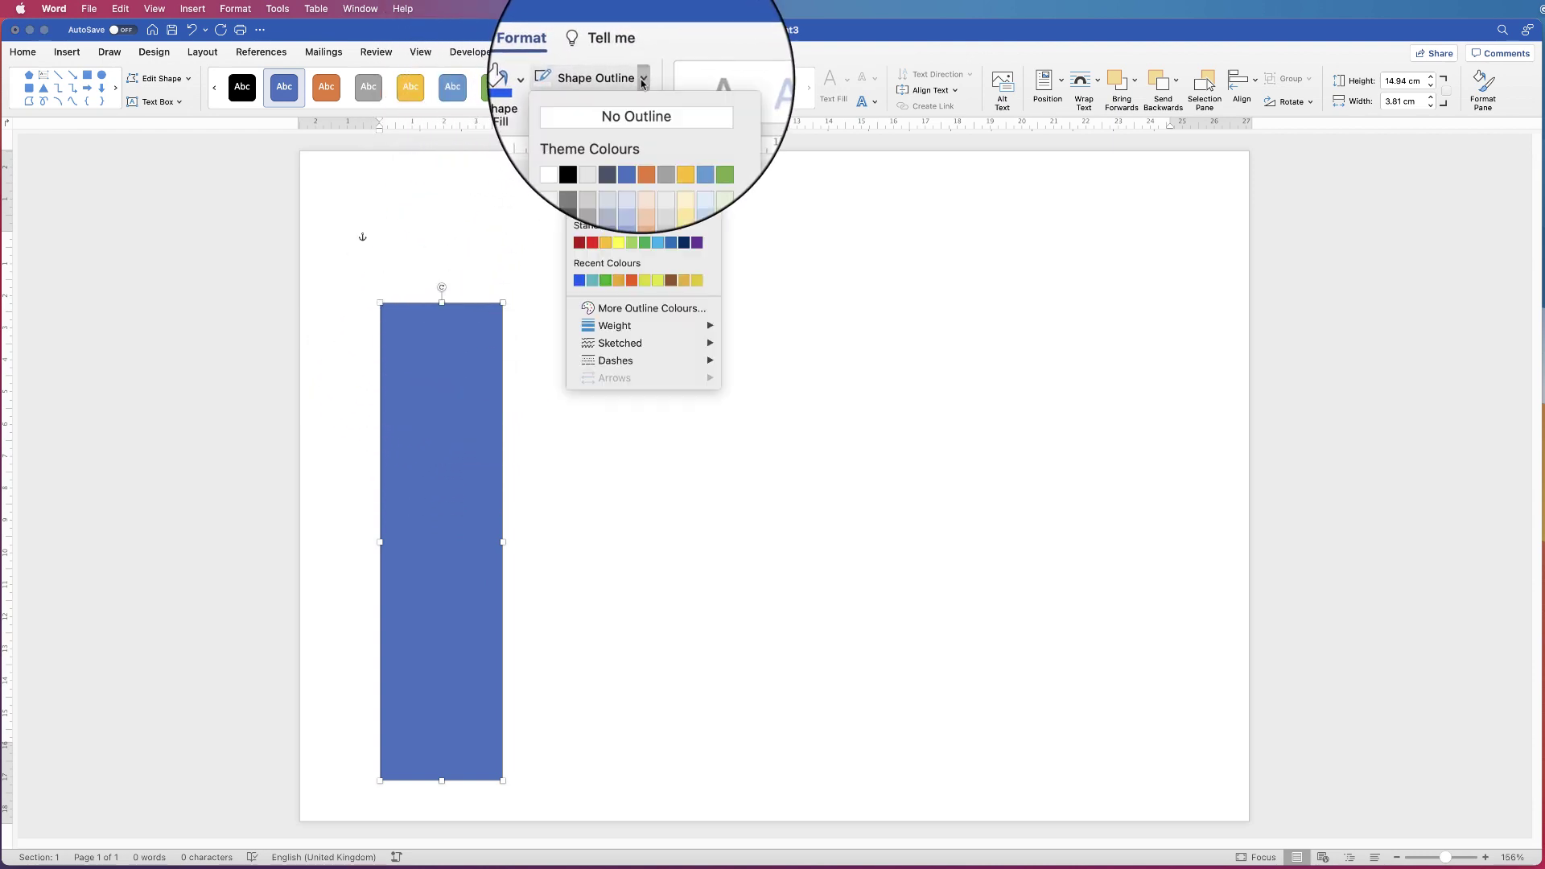
pyautogui.click(599, 106)
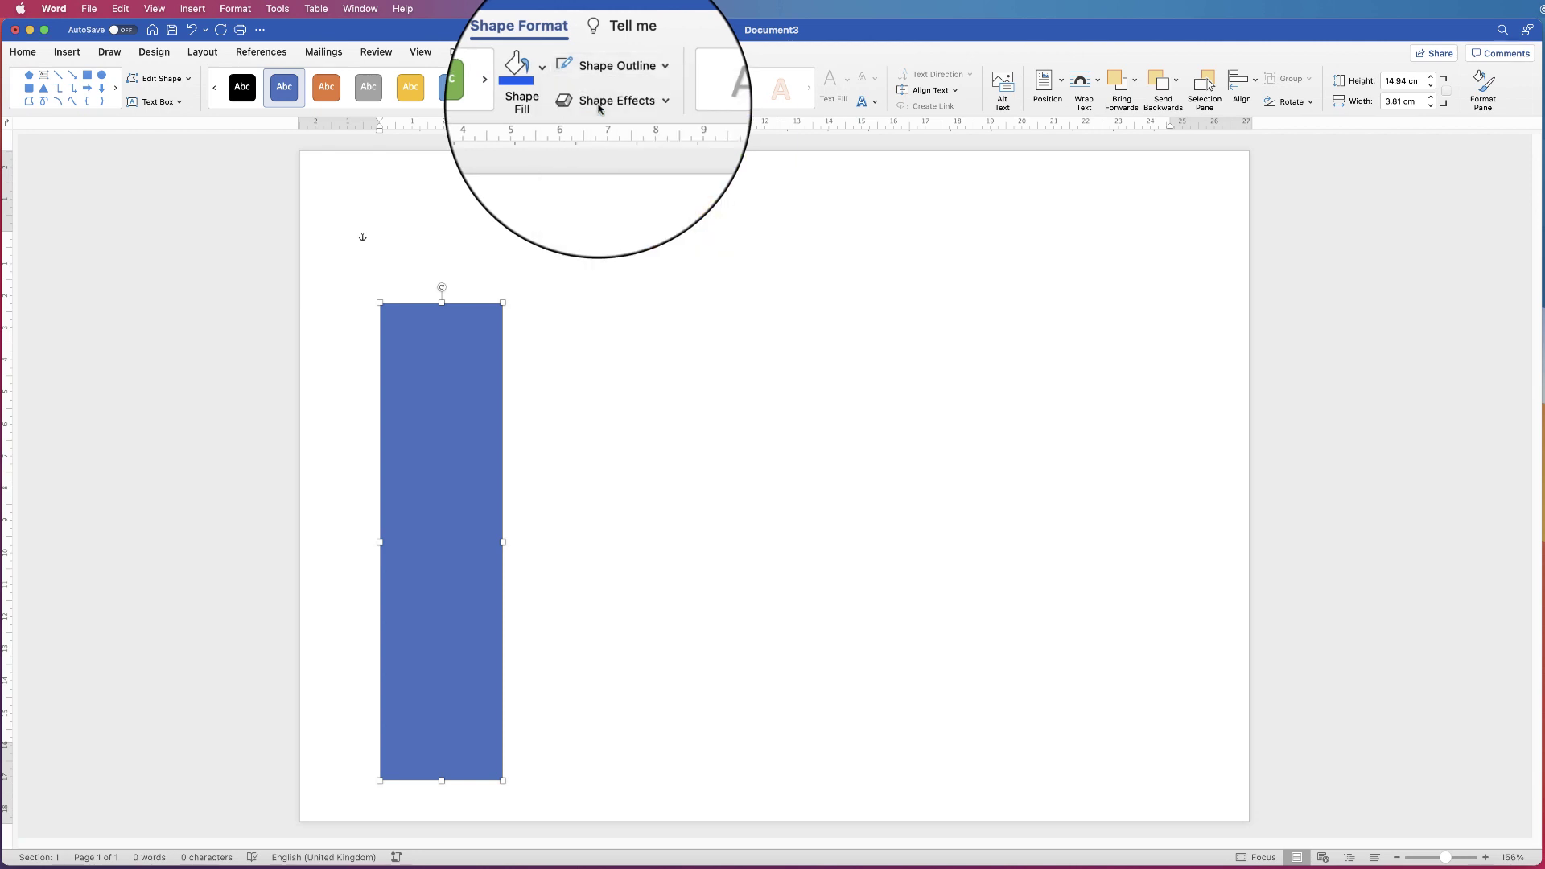
pyautogui.click(567, 75)
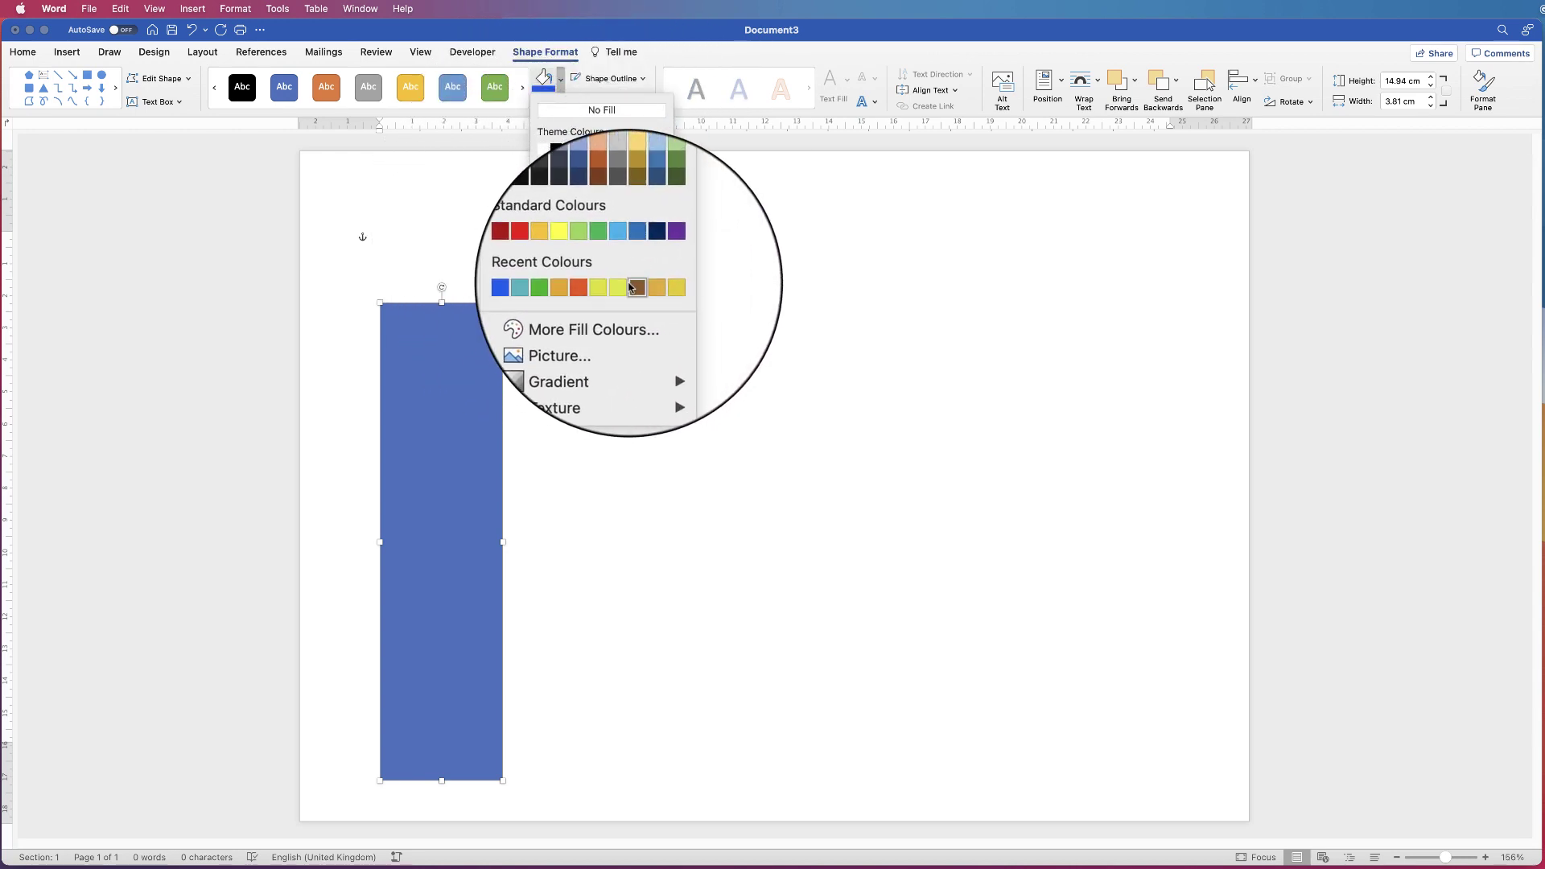
pyautogui.click(576, 321)
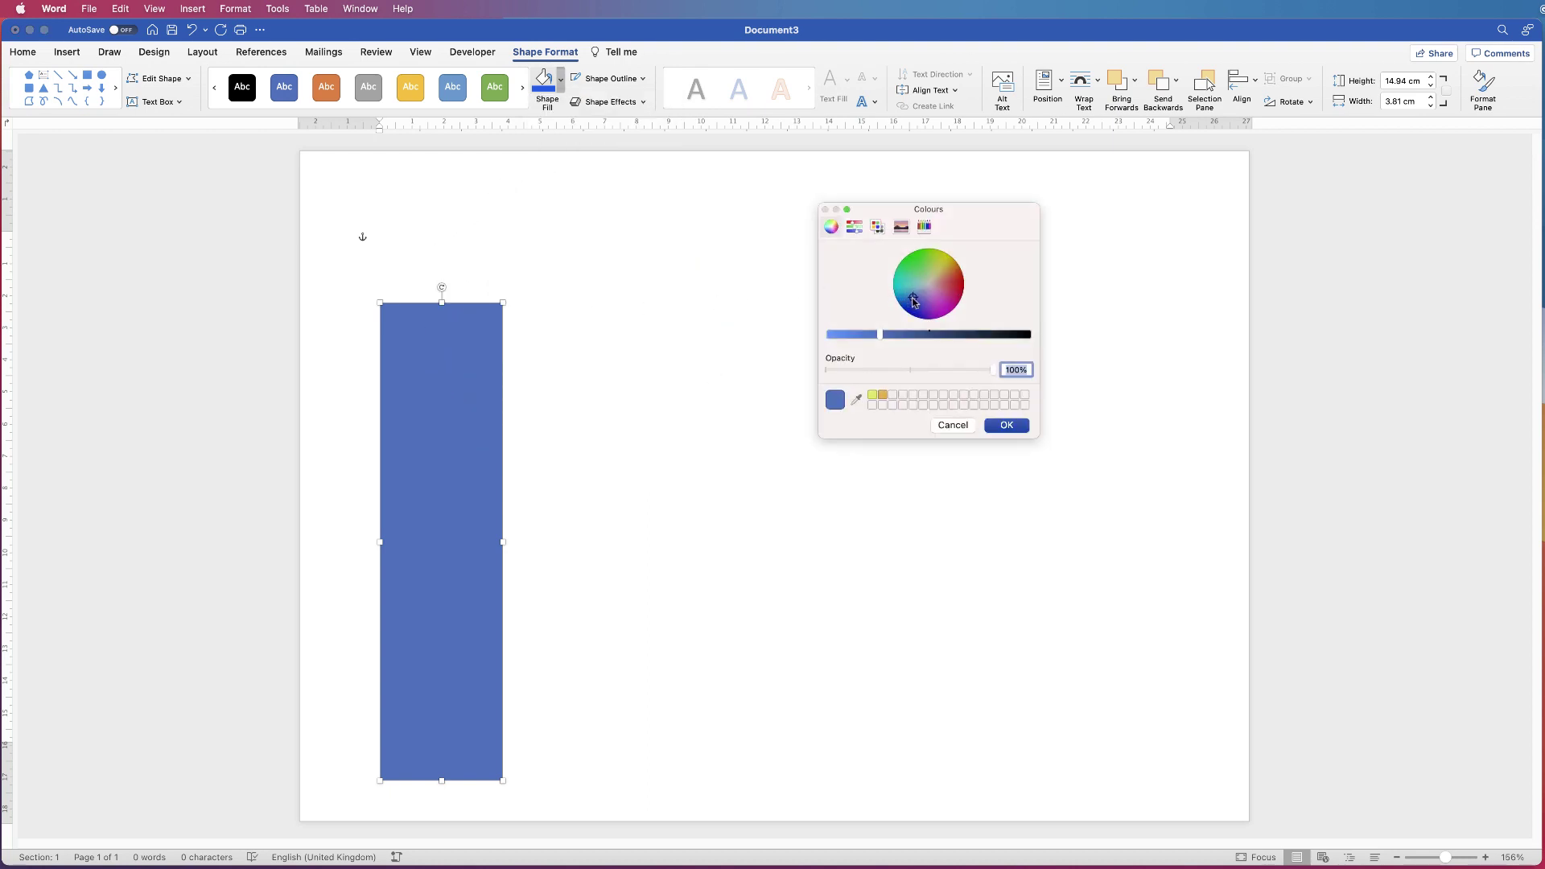
pyautogui.moveTo(909, 304); pyautogui.dragTo(906, 288)
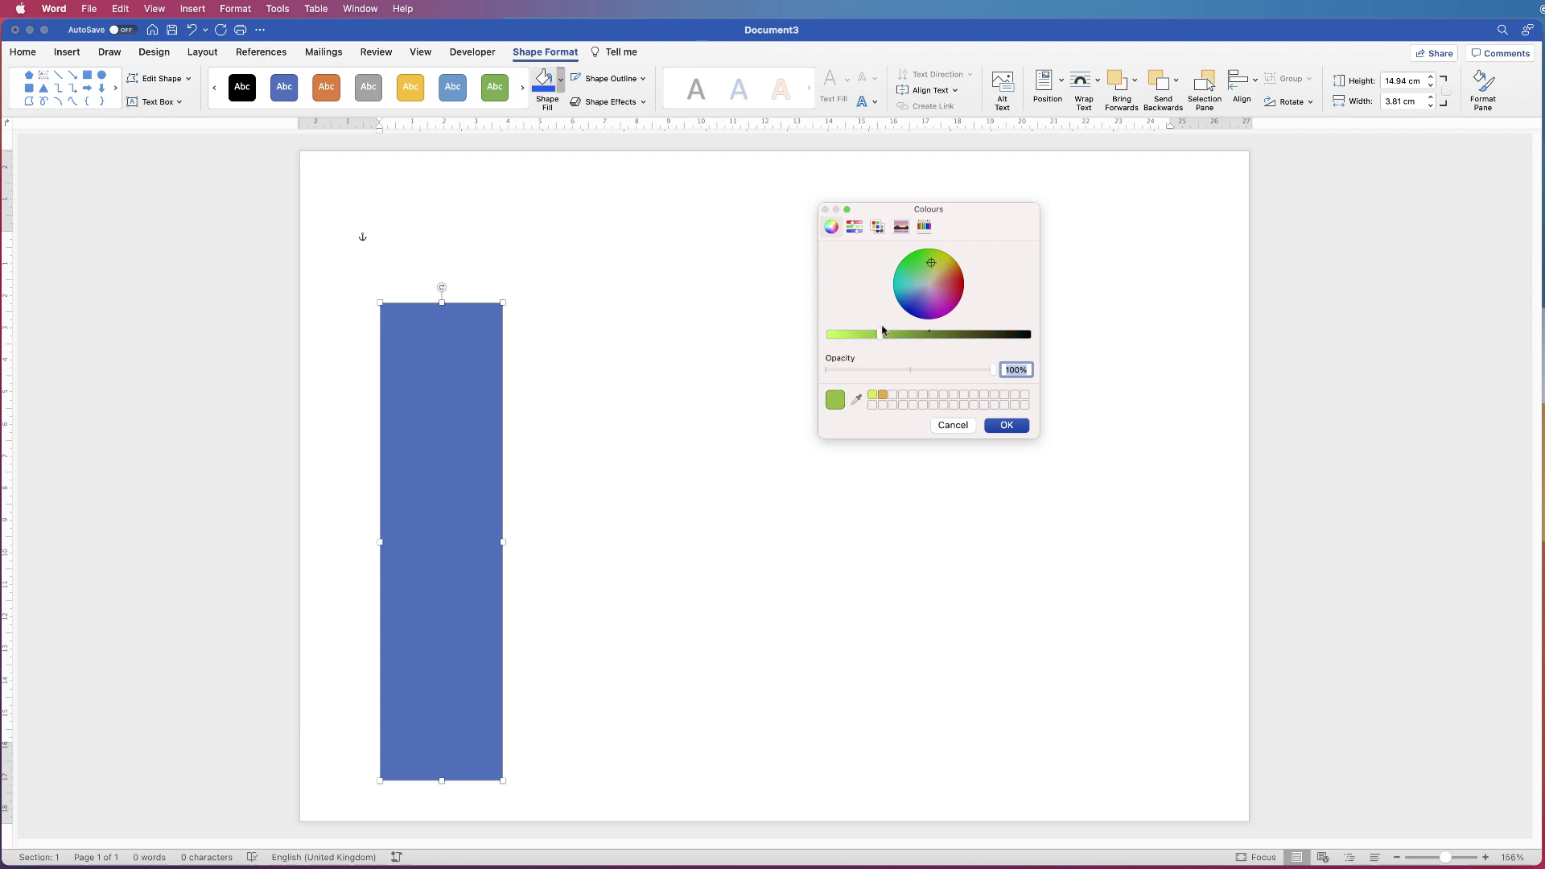
pyautogui.moveTo(874, 338); pyautogui.dragTo(831, 338)
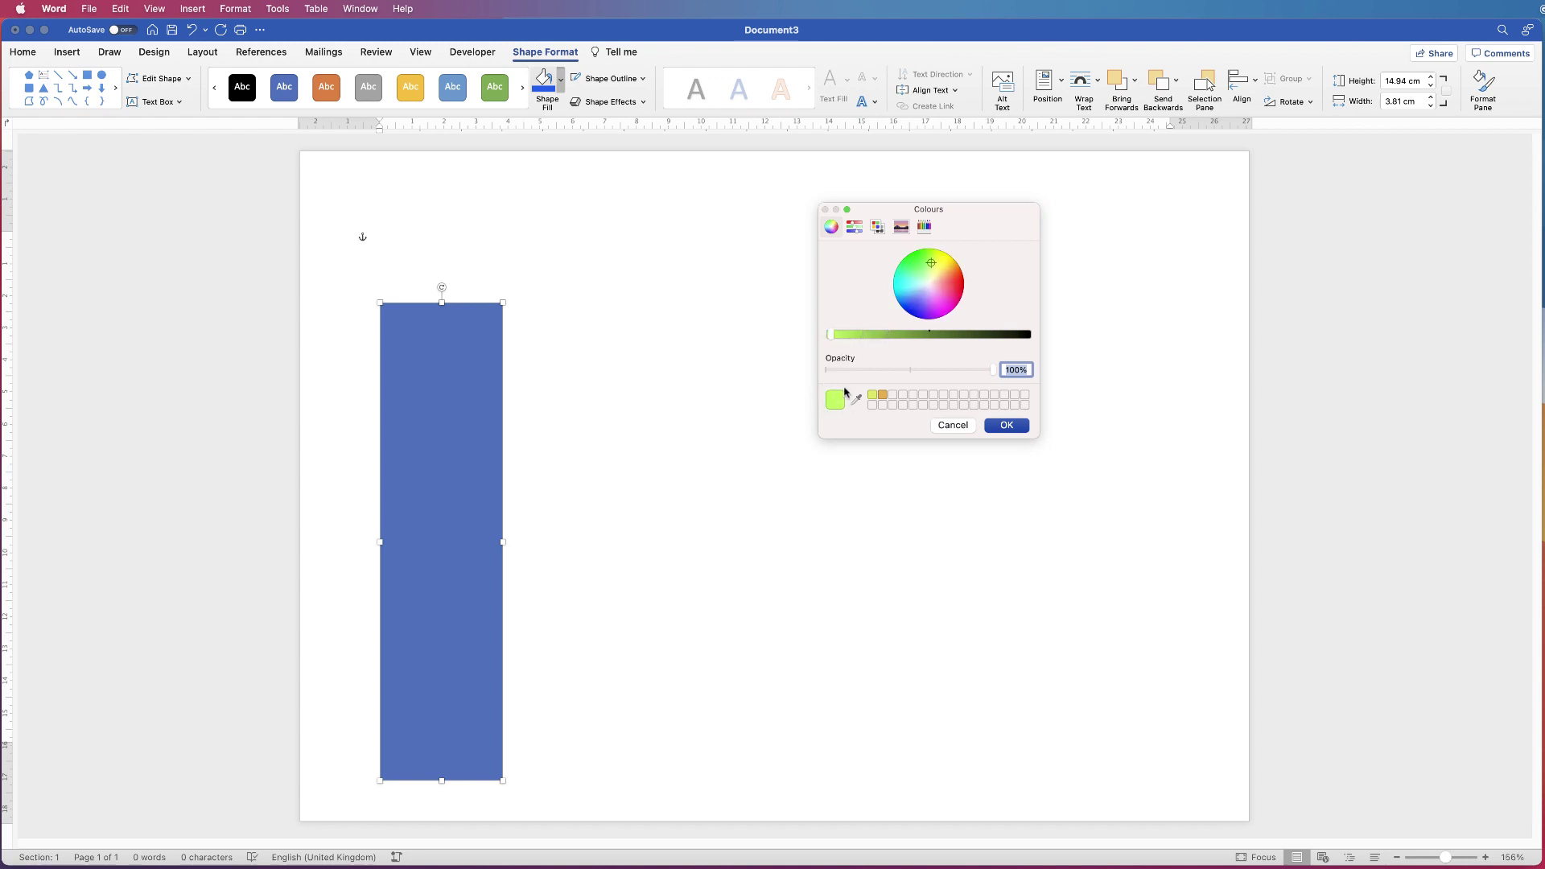
pyautogui.click(953, 425)
pyautogui.click(558, 84)
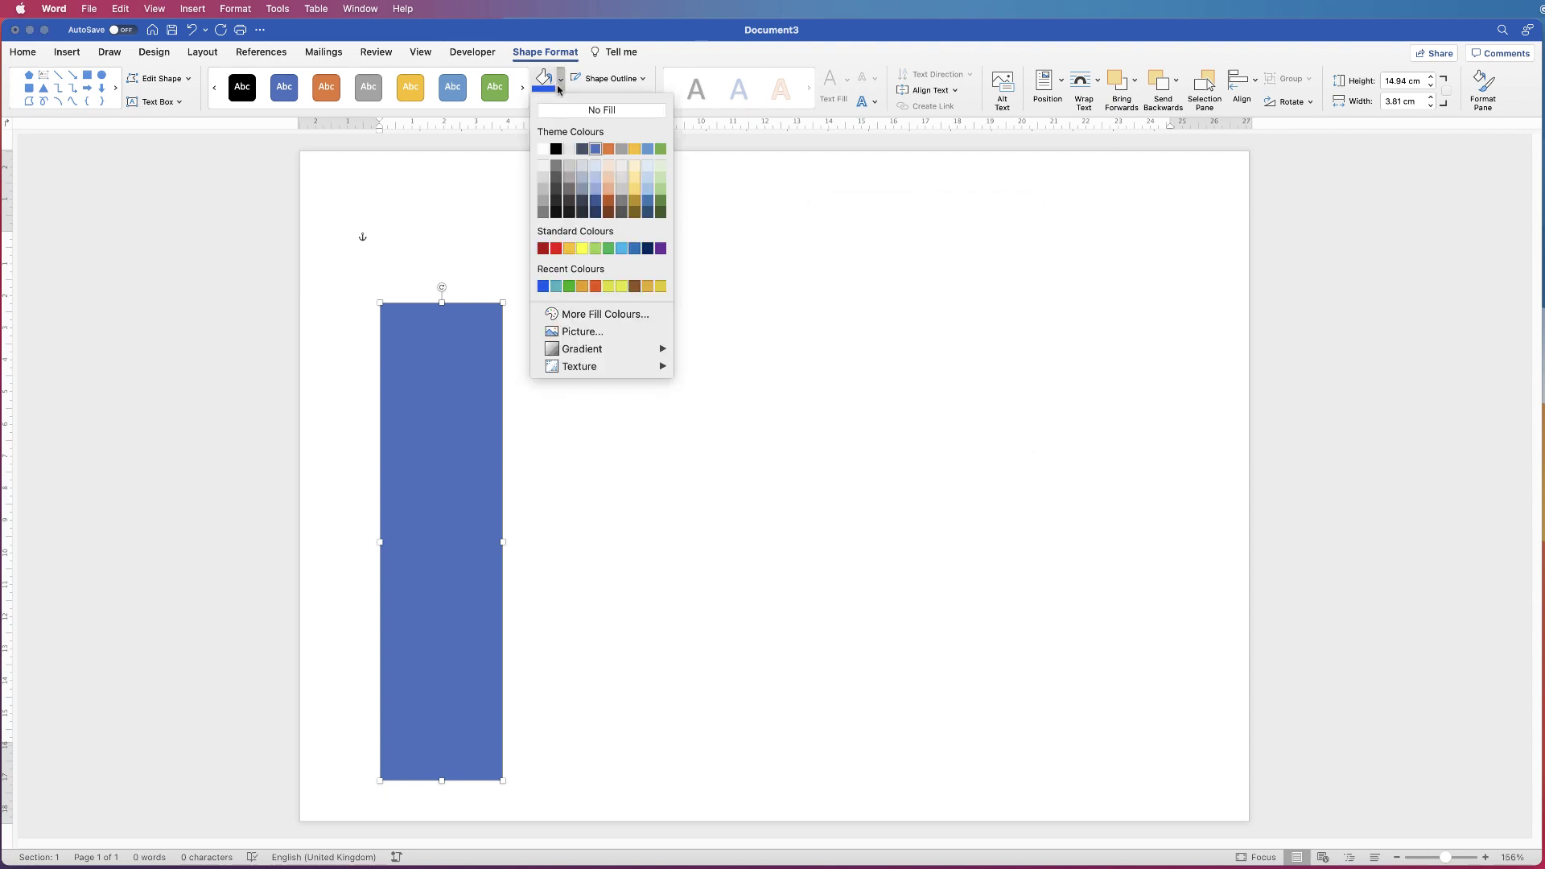
pyautogui.click(595, 286)
pyautogui.click(579, 391)
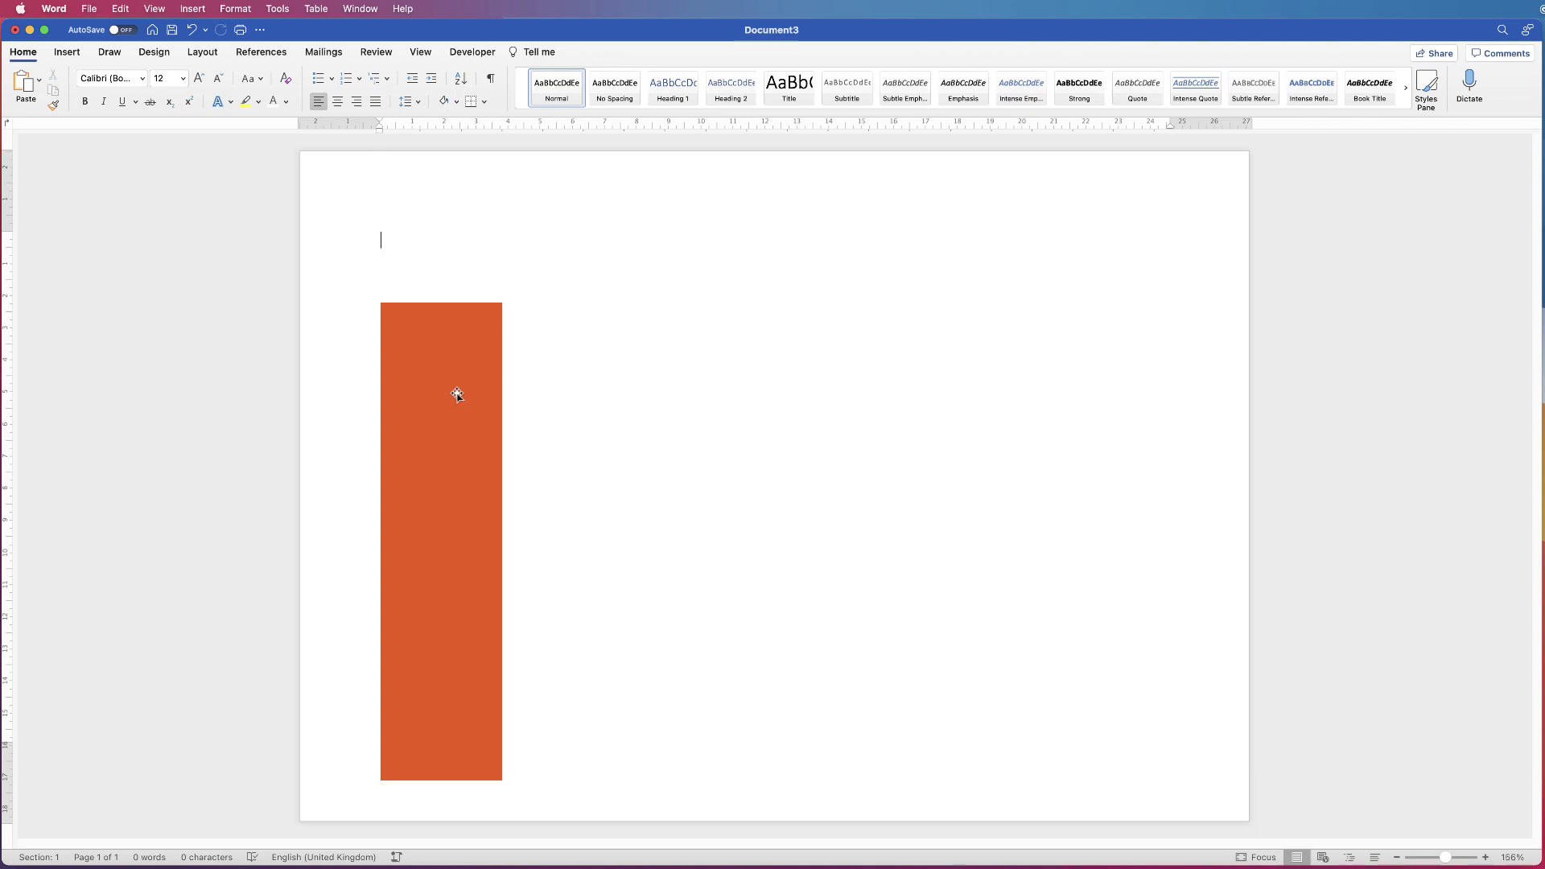
# - Draw a small rounded rectangle over the orange column
pyautogui.click(67, 53)
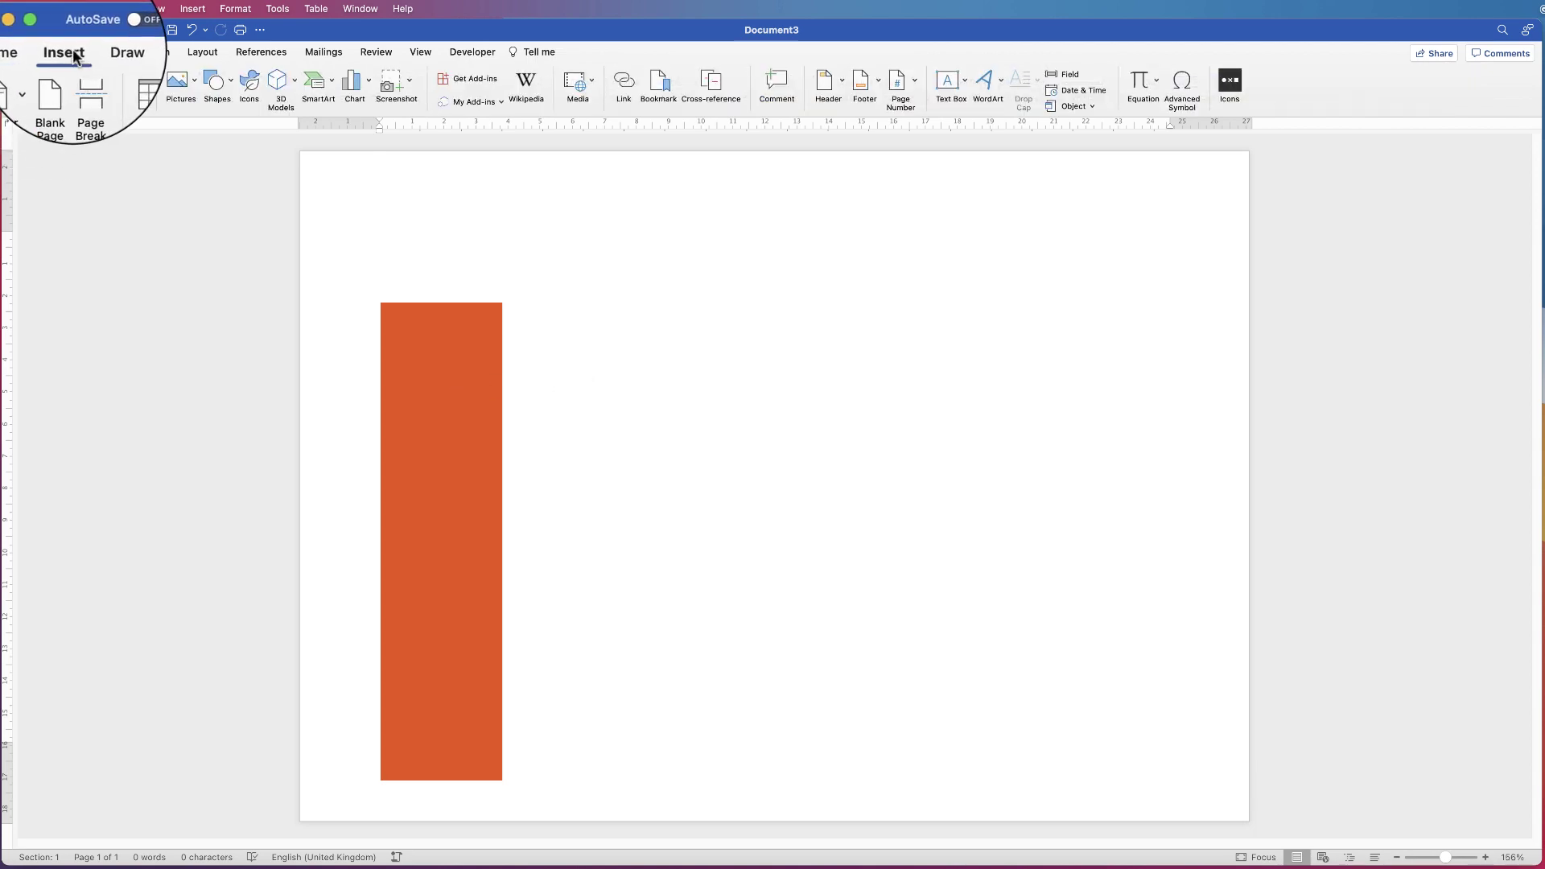
pyautogui.click(229, 81)
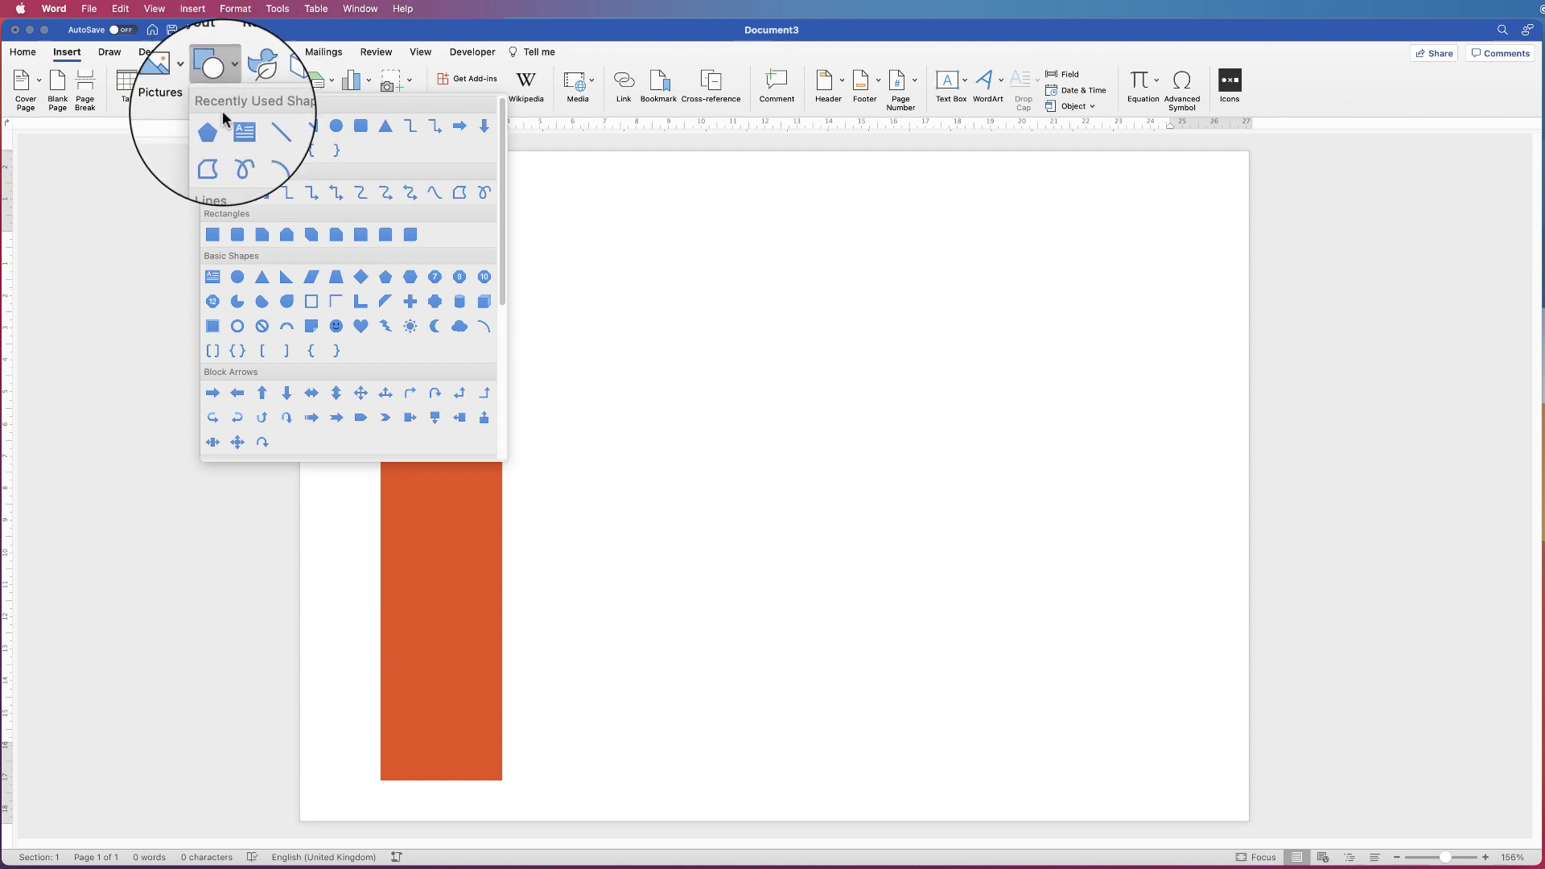
pyautogui.click(238, 235)
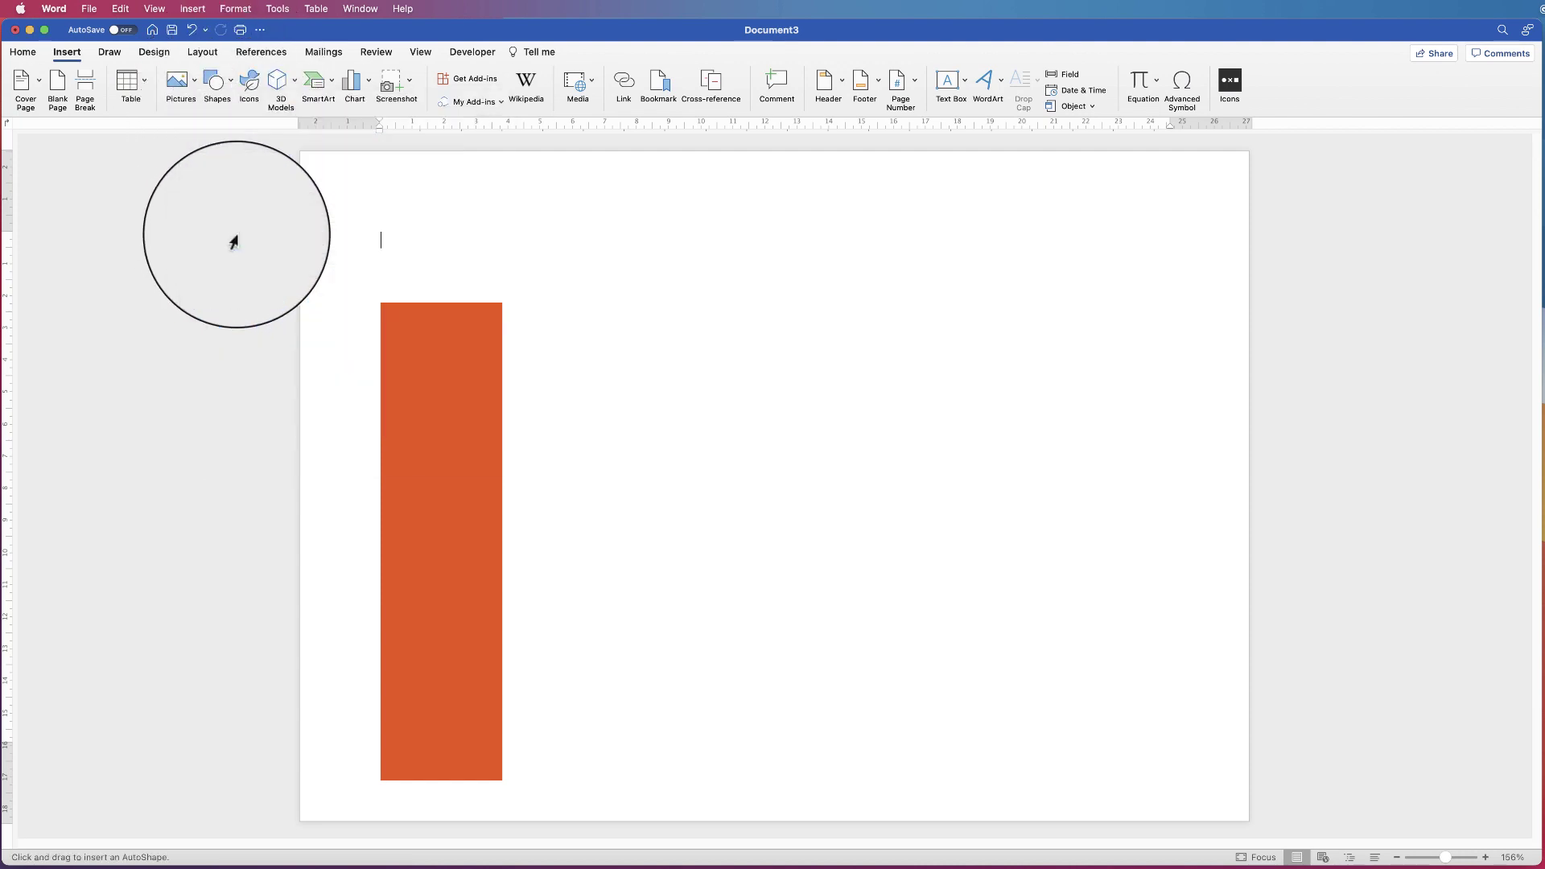
pyautogui.moveTo(387, 454); pyautogui.dragTo(482, 496)
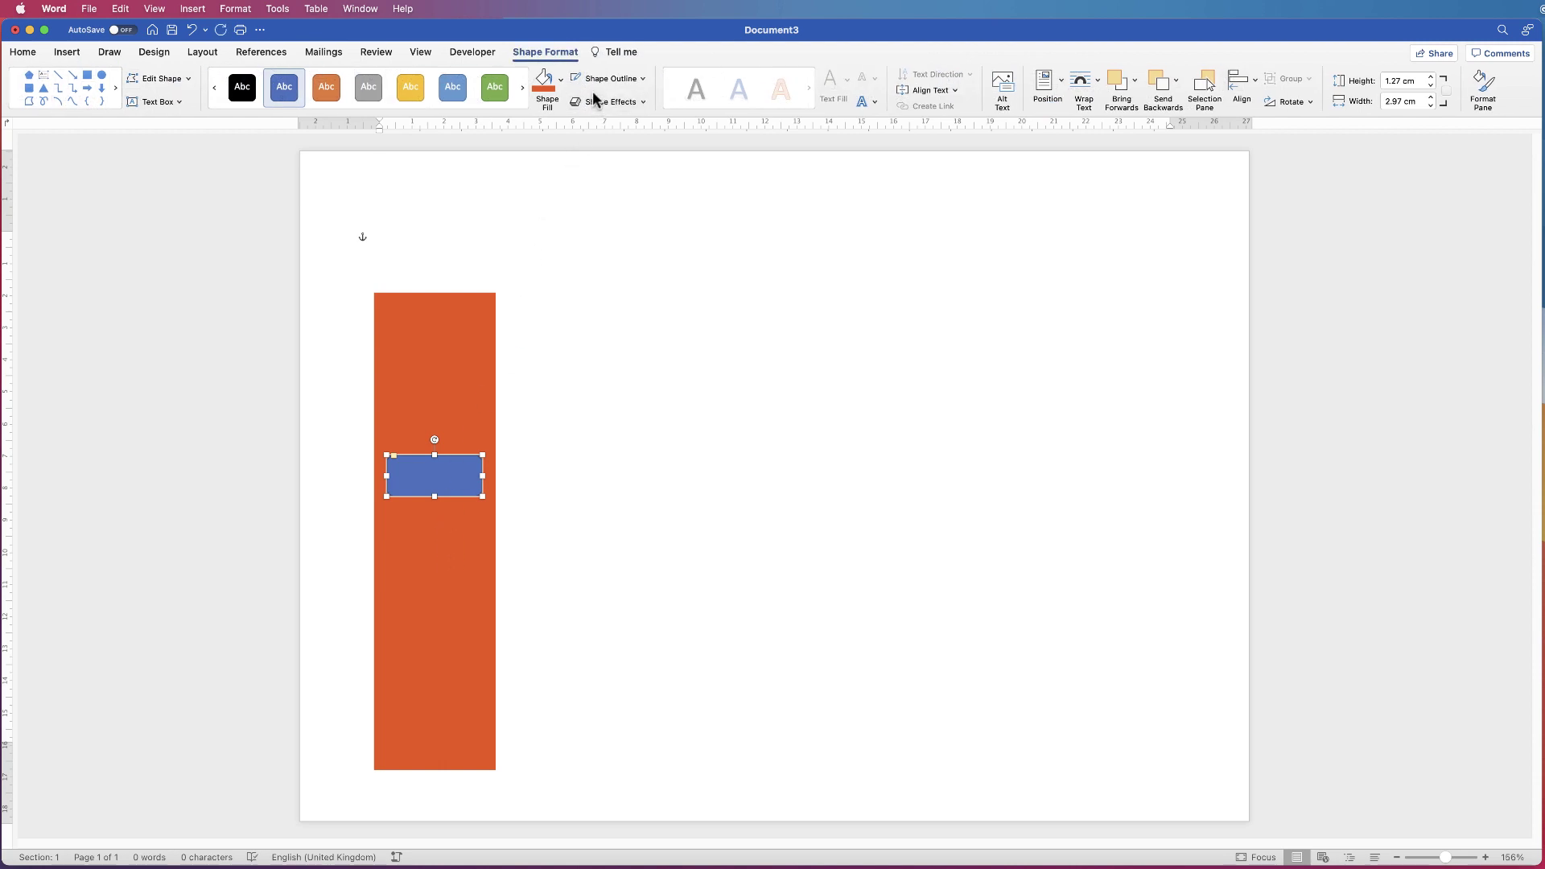
# - Give the rounded box no outline and a white fill, and move it up the column
pyautogui.click(644, 81)
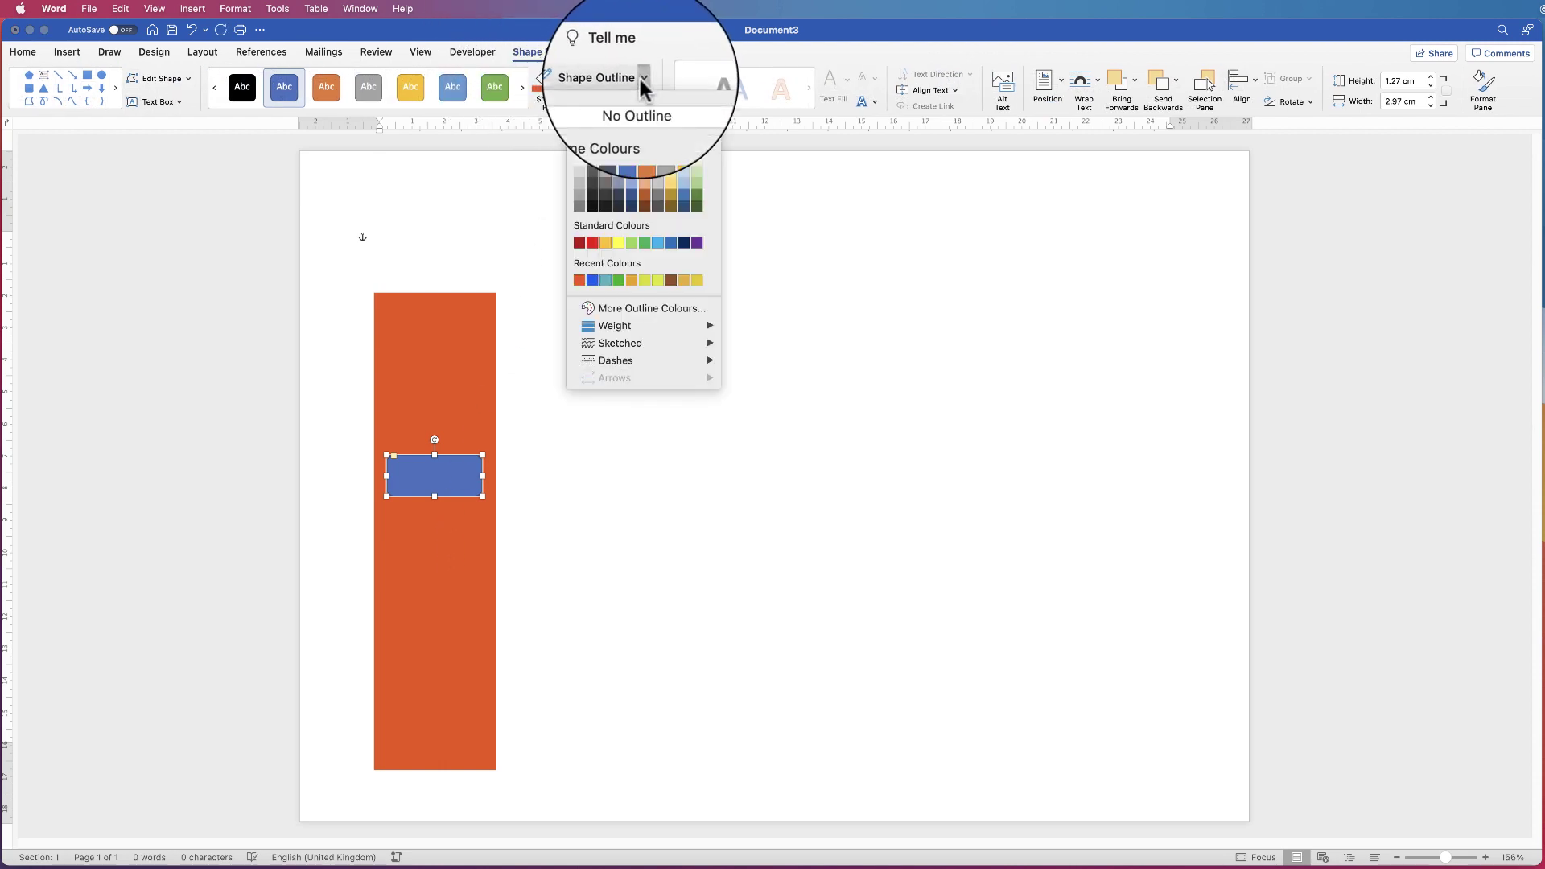
pyautogui.click(629, 101)
pyautogui.click(561, 87)
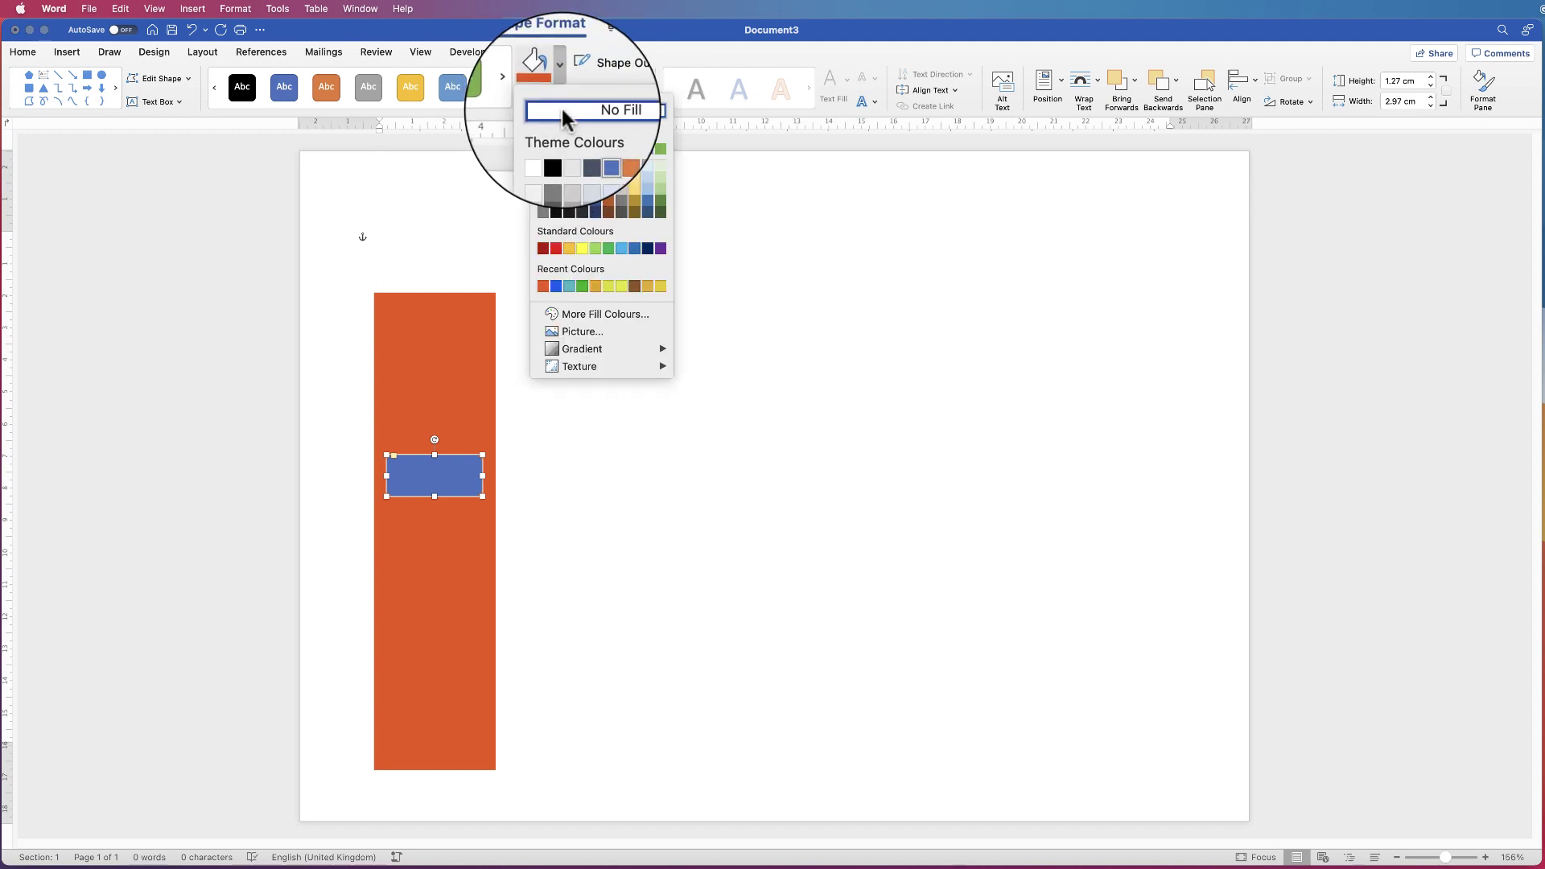
pyautogui.click(561, 106)
pyautogui.moveTo(432, 480); pyautogui.dragTo(434, 446)
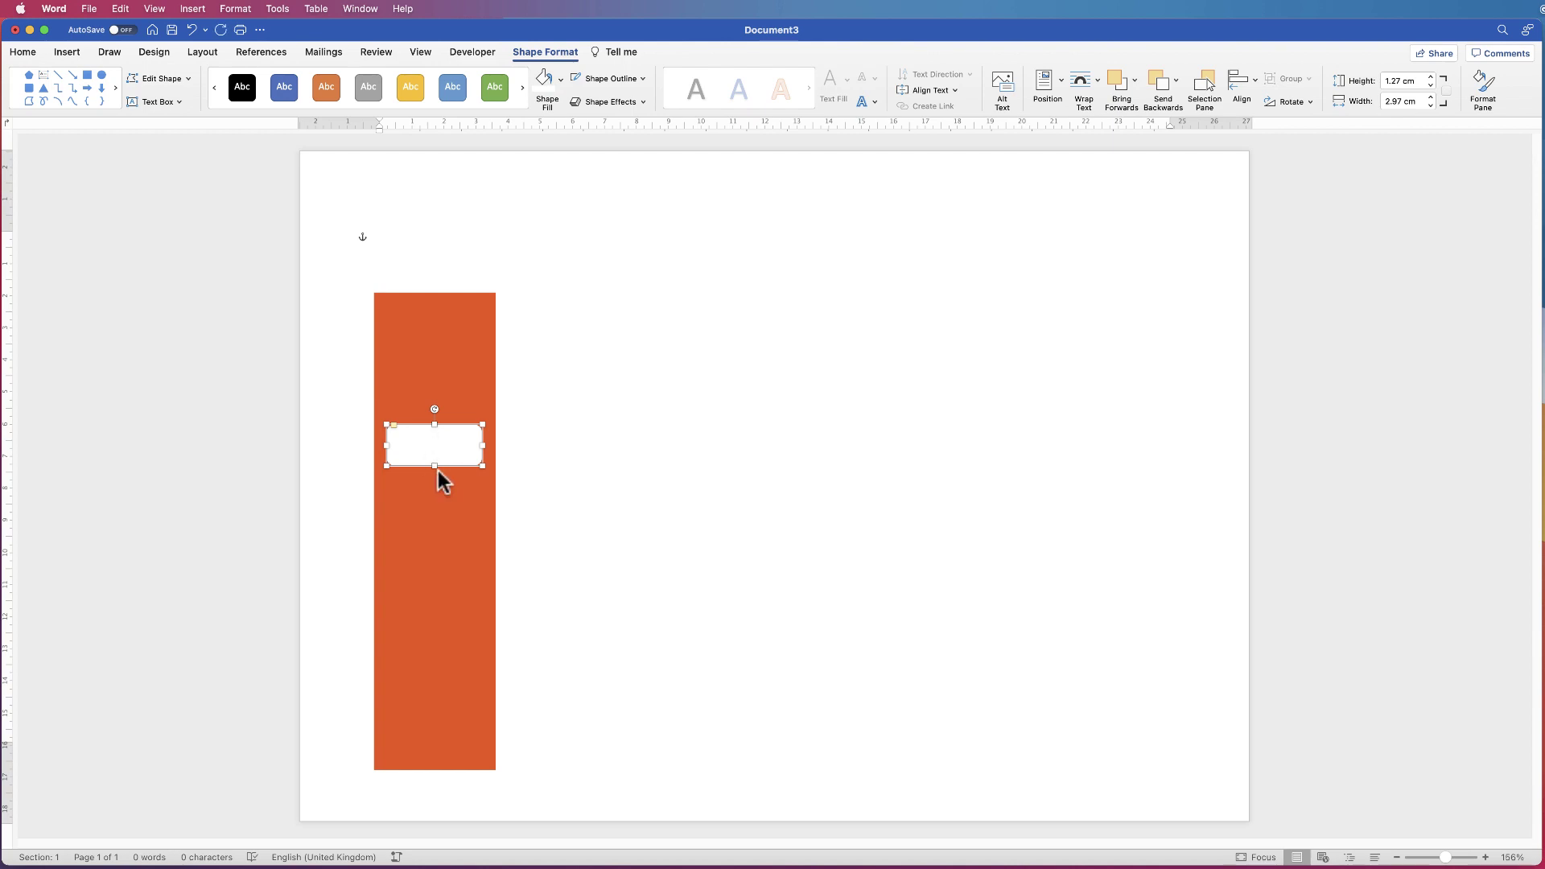
# - Paste copies of the white box to build a stack down the column
pyautogui.press('super+v')
pyautogui.moveTo(439, 464); pyautogui.dragTo(426, 500)
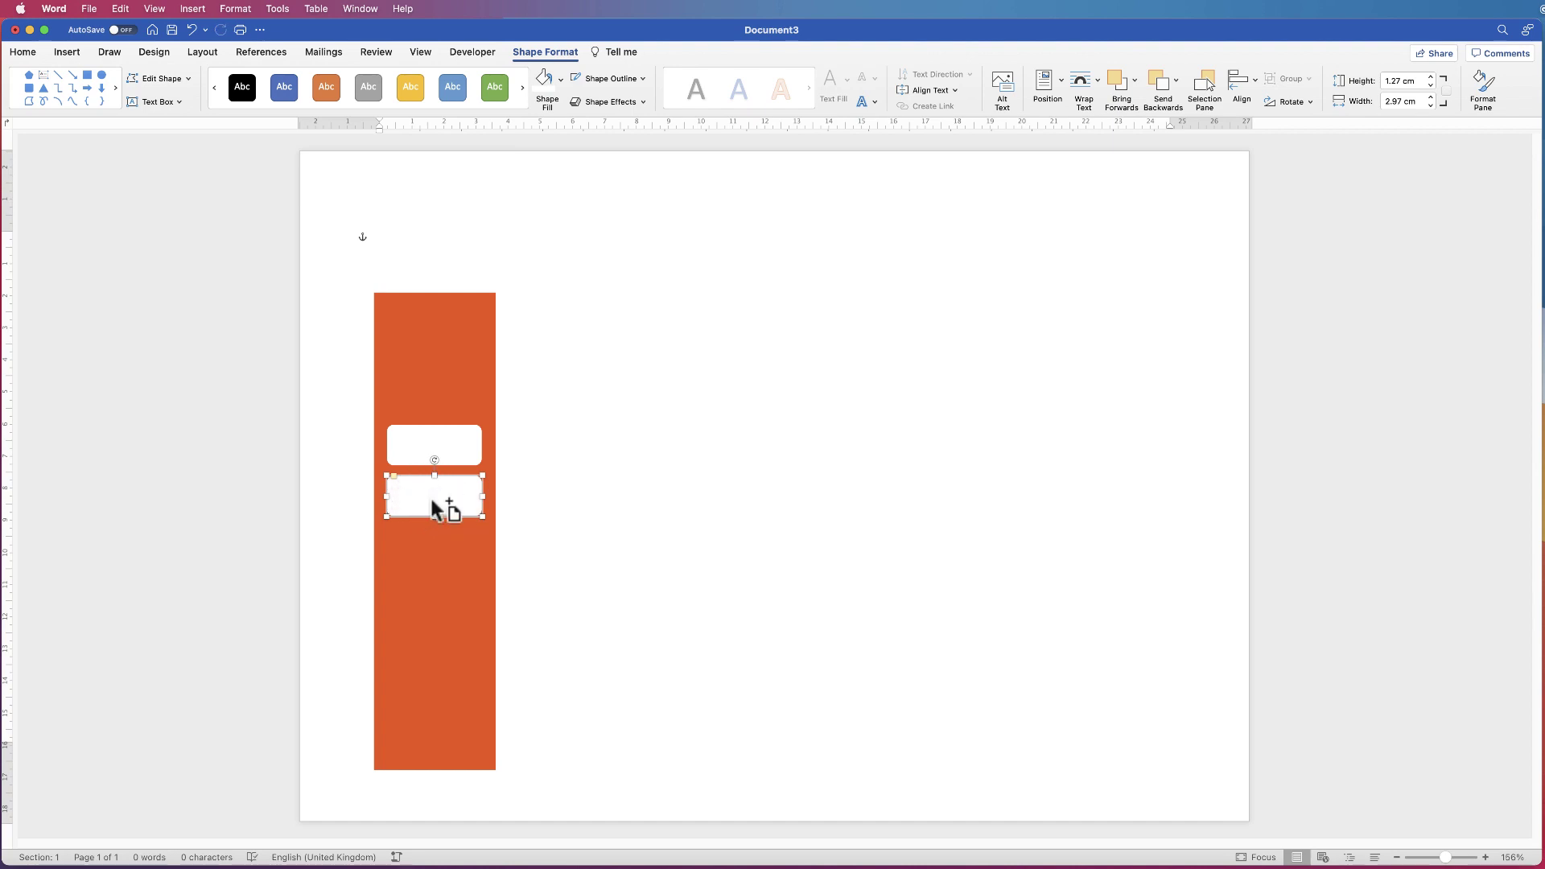
pyautogui.moveTo(435, 495); pyautogui.dragTo(432, 637)
pyautogui.keyDown('shift'); pyautogui.click(440, 563); pyautogui.keyUp('shift')
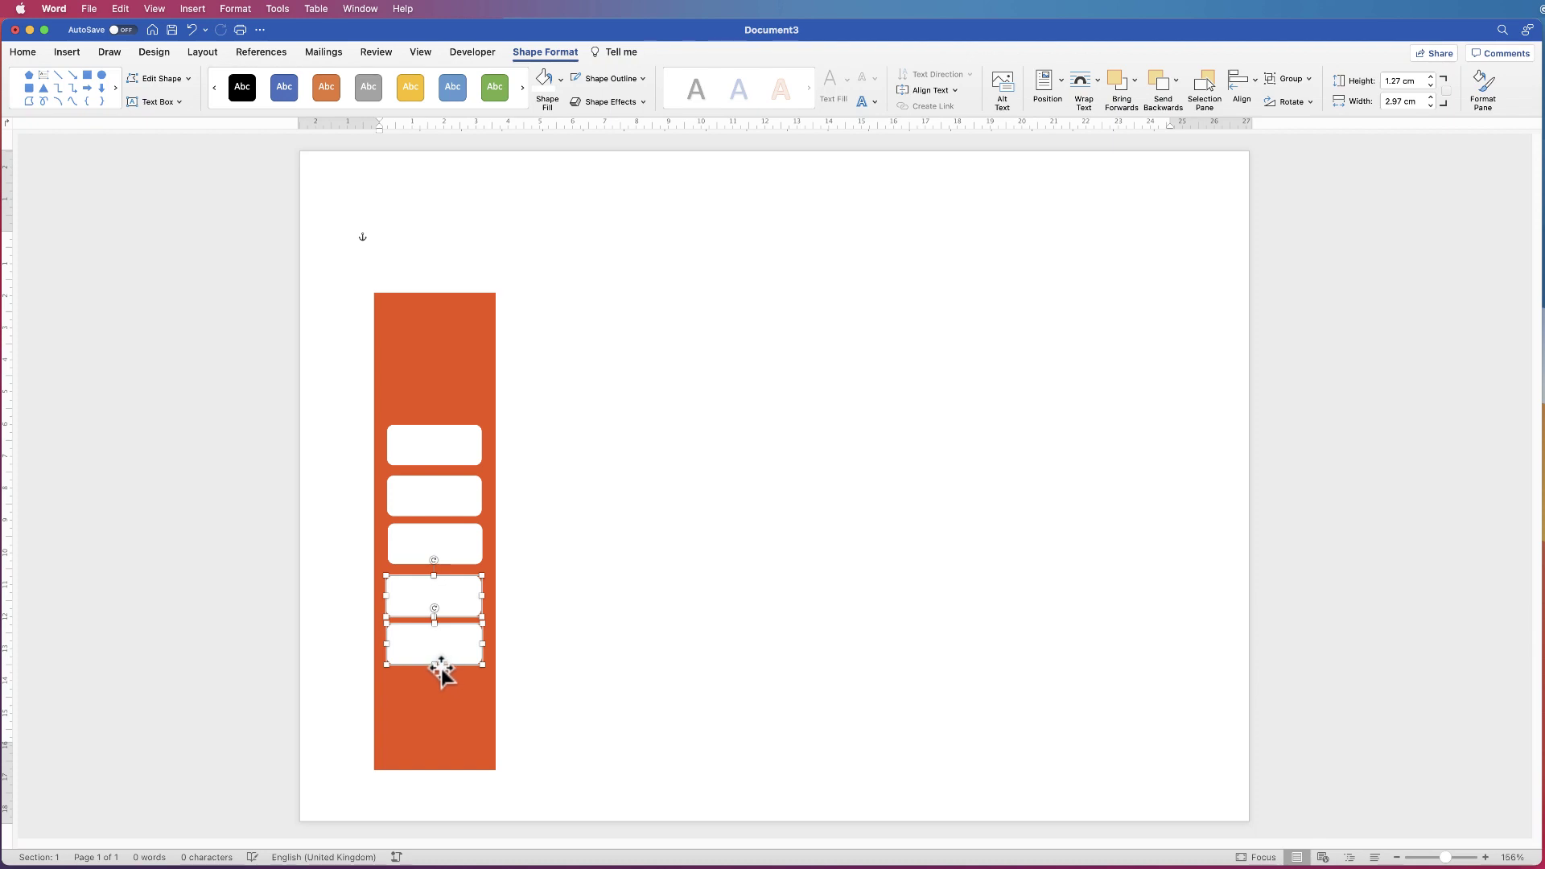
# - Lower the orange column's top edge and move the white boxes further down
pyautogui.click(443, 316)
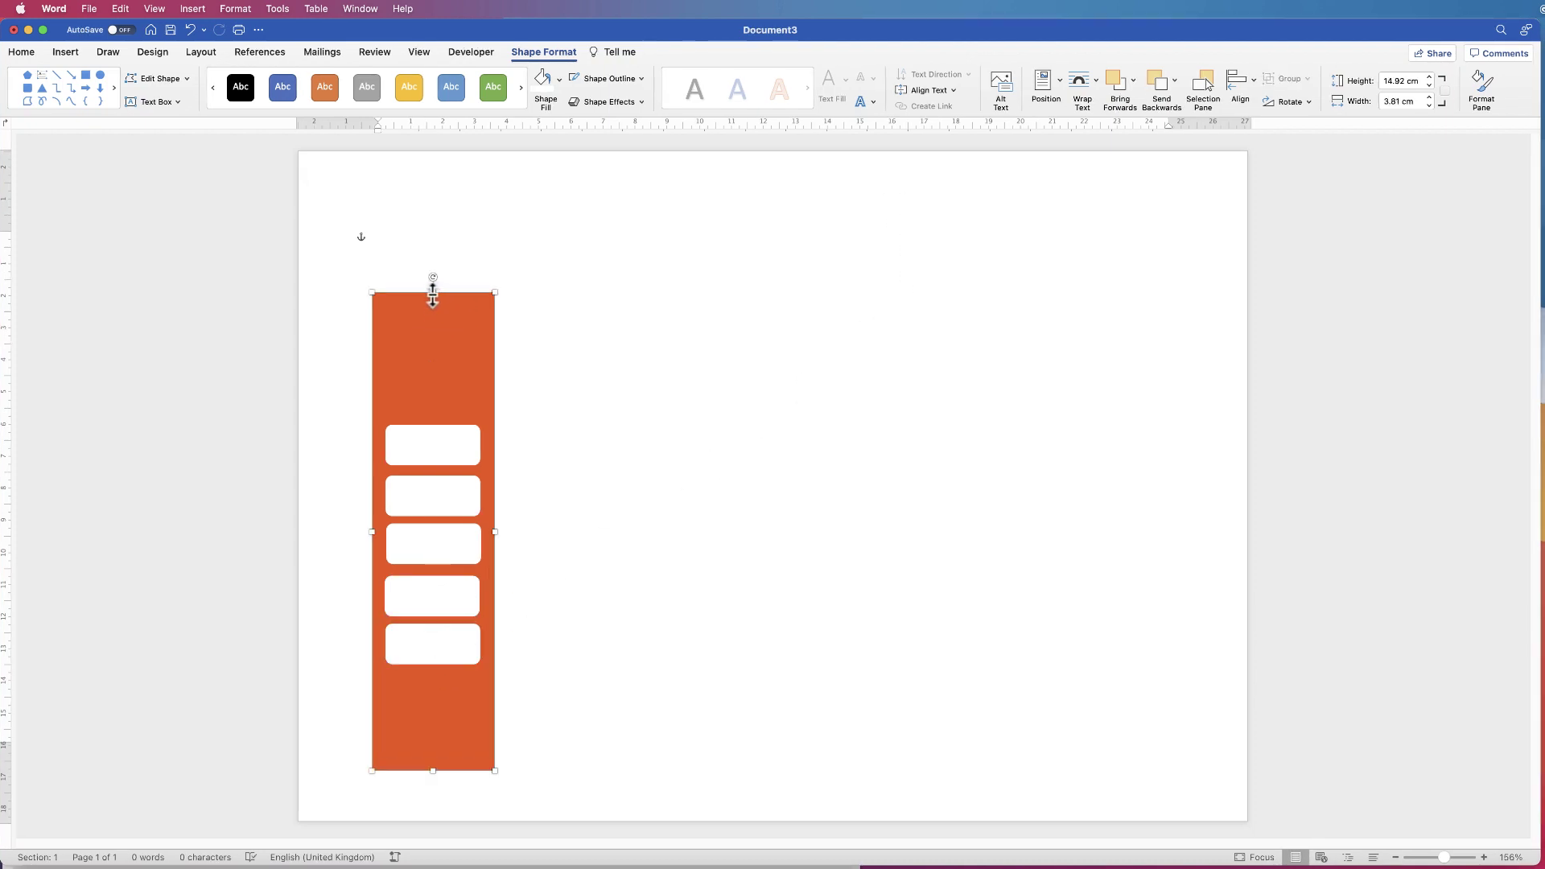
pyautogui.moveTo(432, 298); pyautogui.dragTo(429, 332)
pyautogui.moveTo(431, 646); pyautogui.dragTo(434, 739)
pyautogui.moveTo(438, 600); pyautogui.dragTo(444, 681)
pyautogui.moveTo(439, 552); pyautogui.dragTo(442, 627)
pyautogui.moveTo(442, 517); pyautogui.dragTo(438, 531)
# - Select the five white boxes together
pyautogui.click(492, 413)
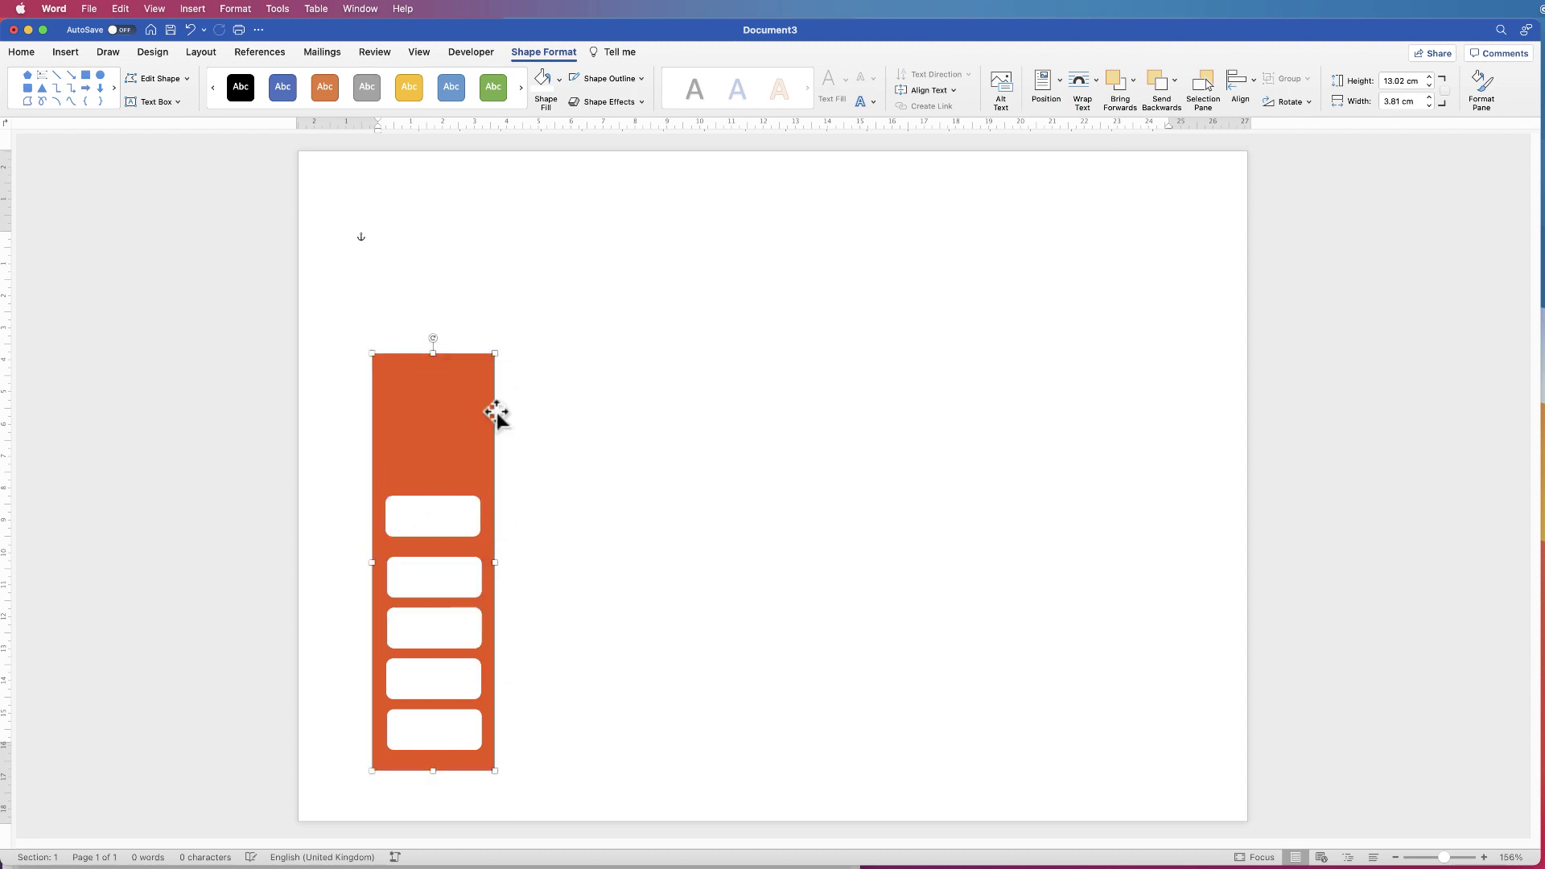
pyautogui.click(435, 736)
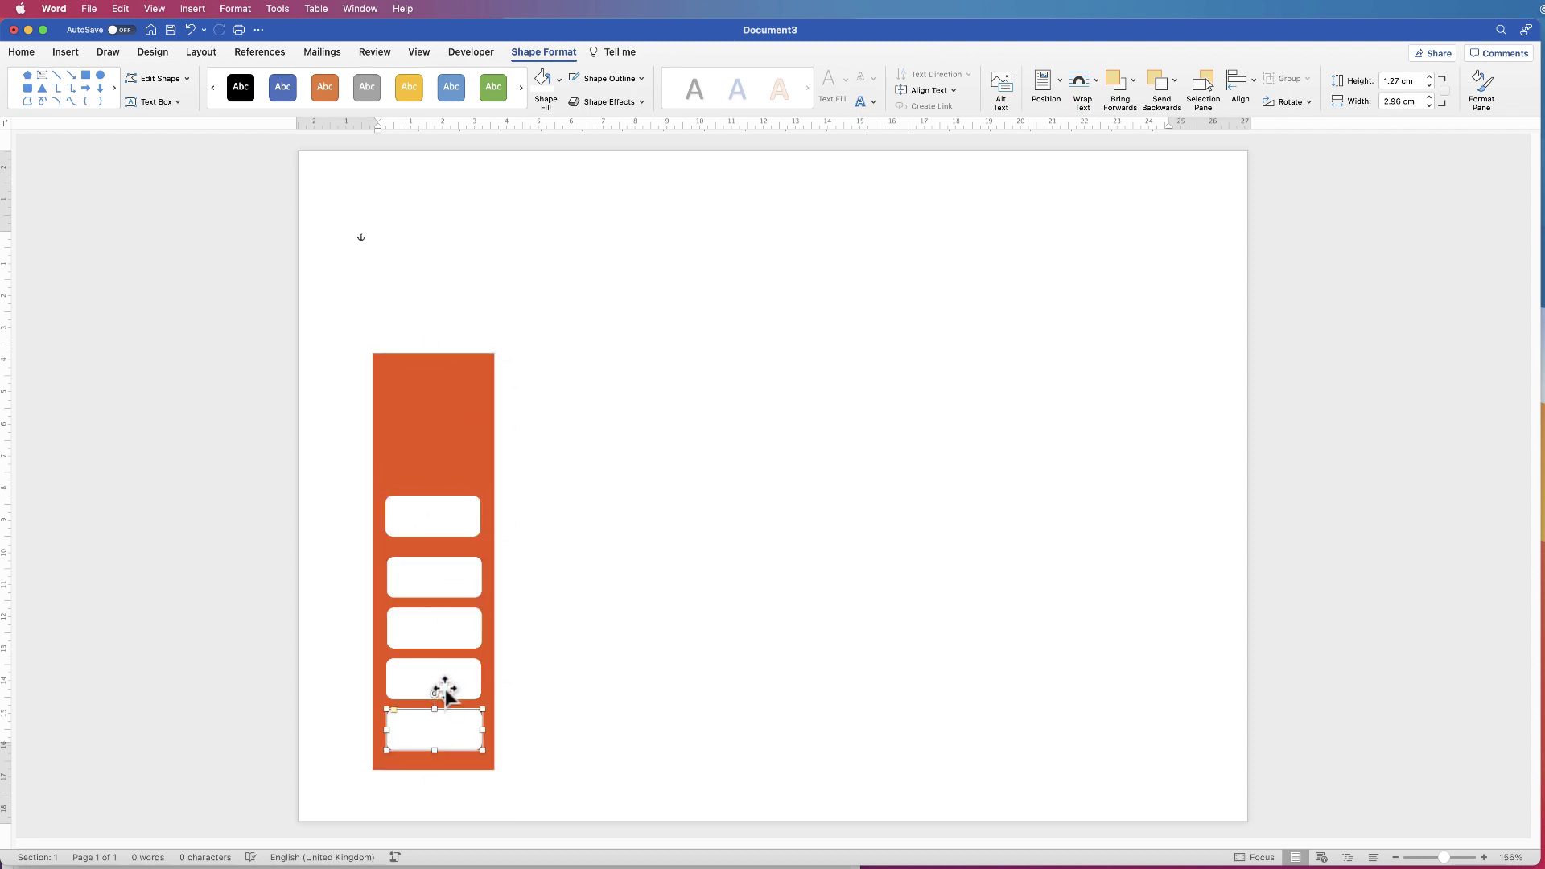
pyautogui.keyDown('shift'); pyautogui.click(449, 681); pyautogui.keyUp('shift')
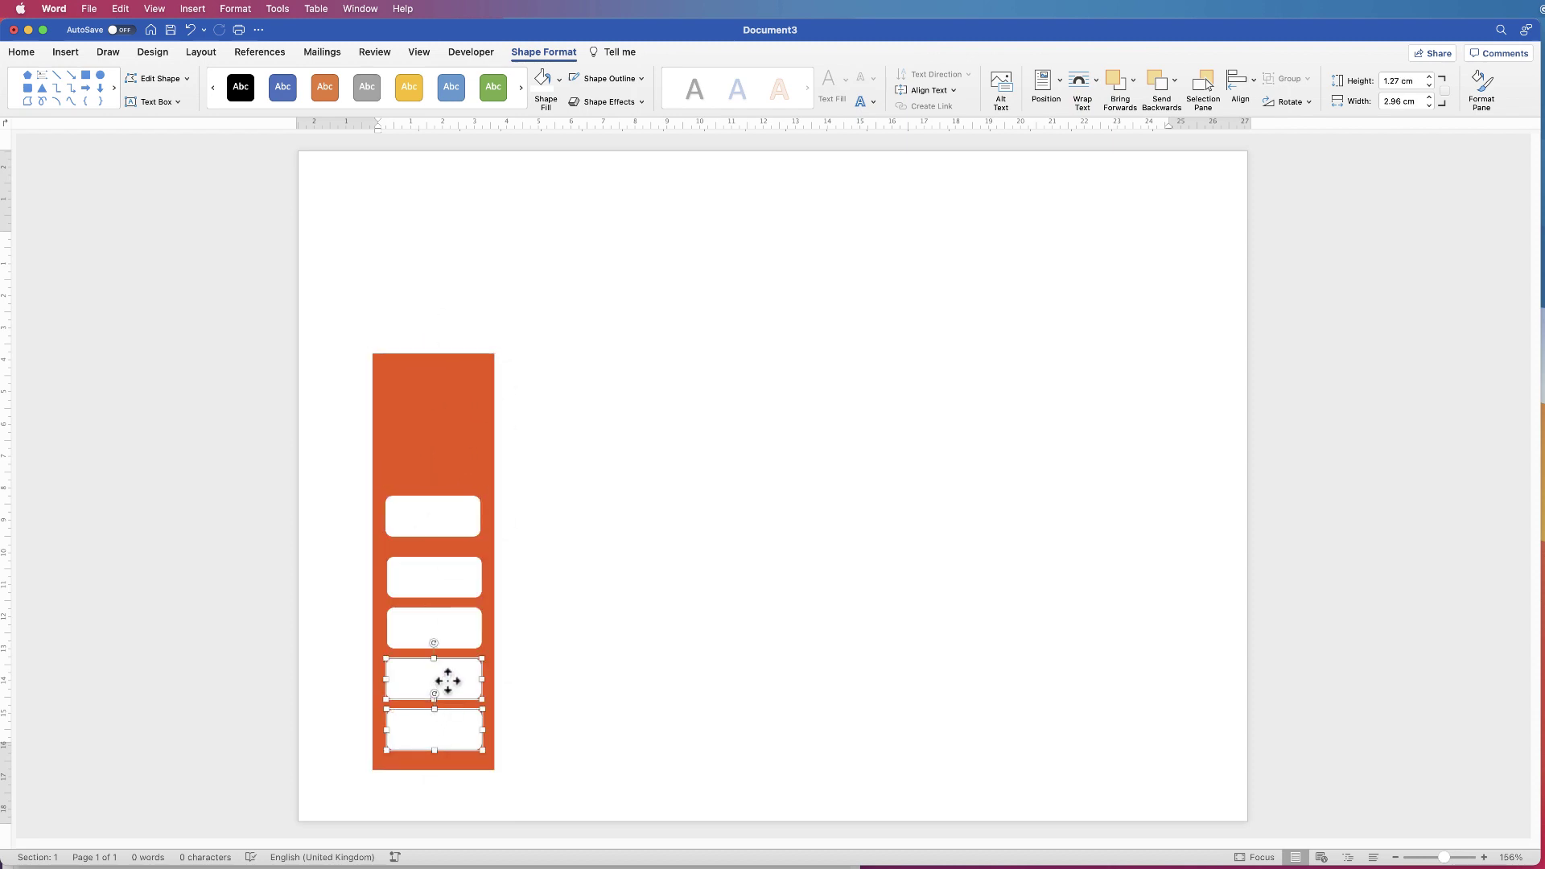
pyautogui.keyDown('shift'); pyautogui.click(450, 577); pyautogui.keyUp('shift')
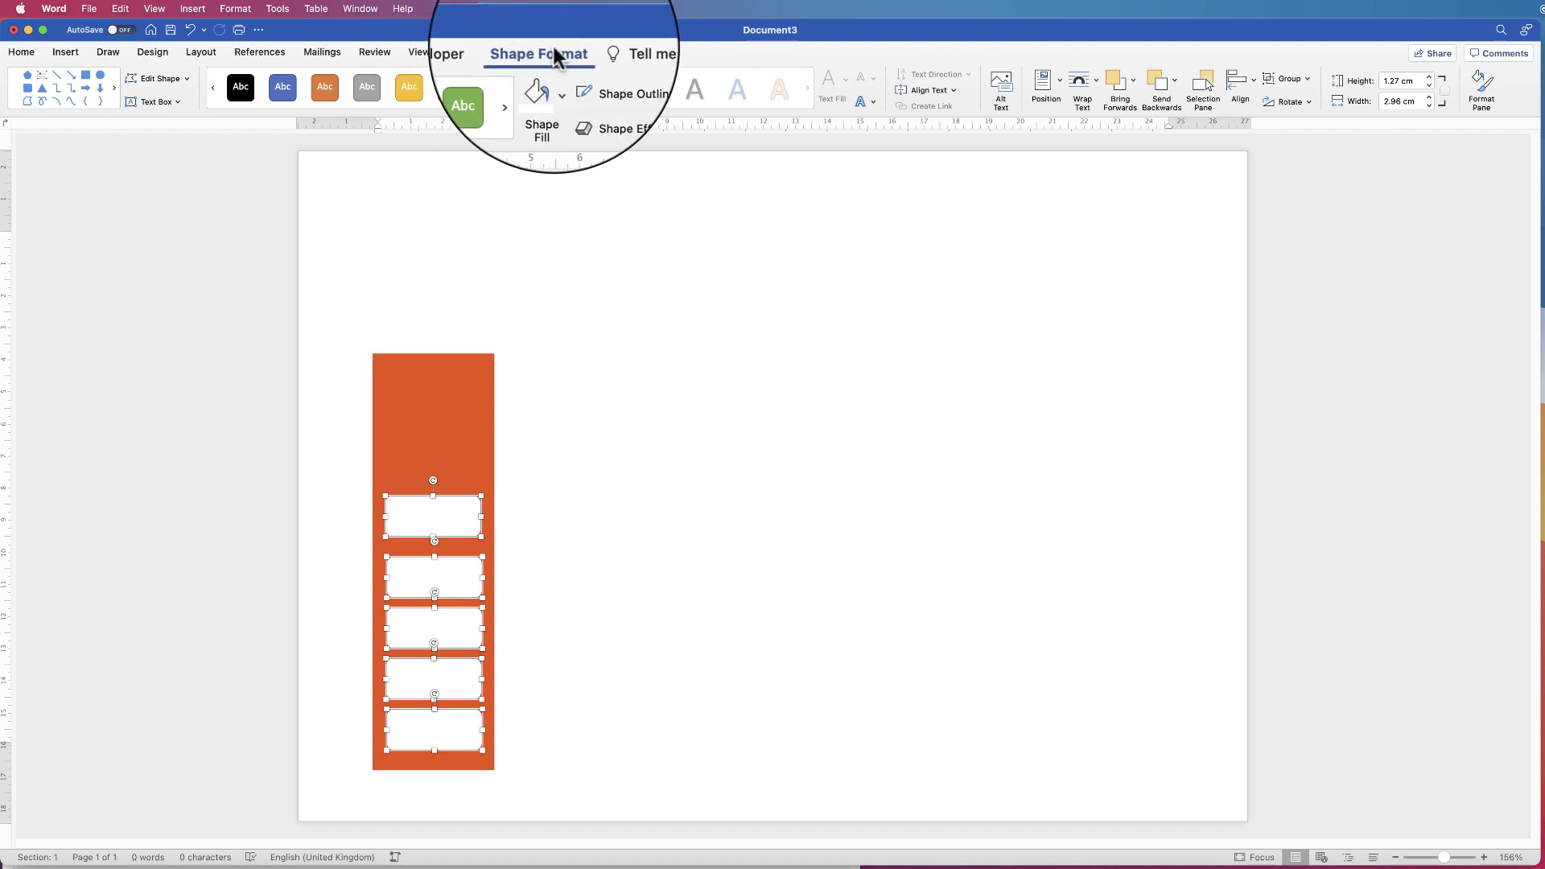
# - Apply Distribute Vertically and Align to Centre to the five white boxes
pyautogui.click(1250, 76)
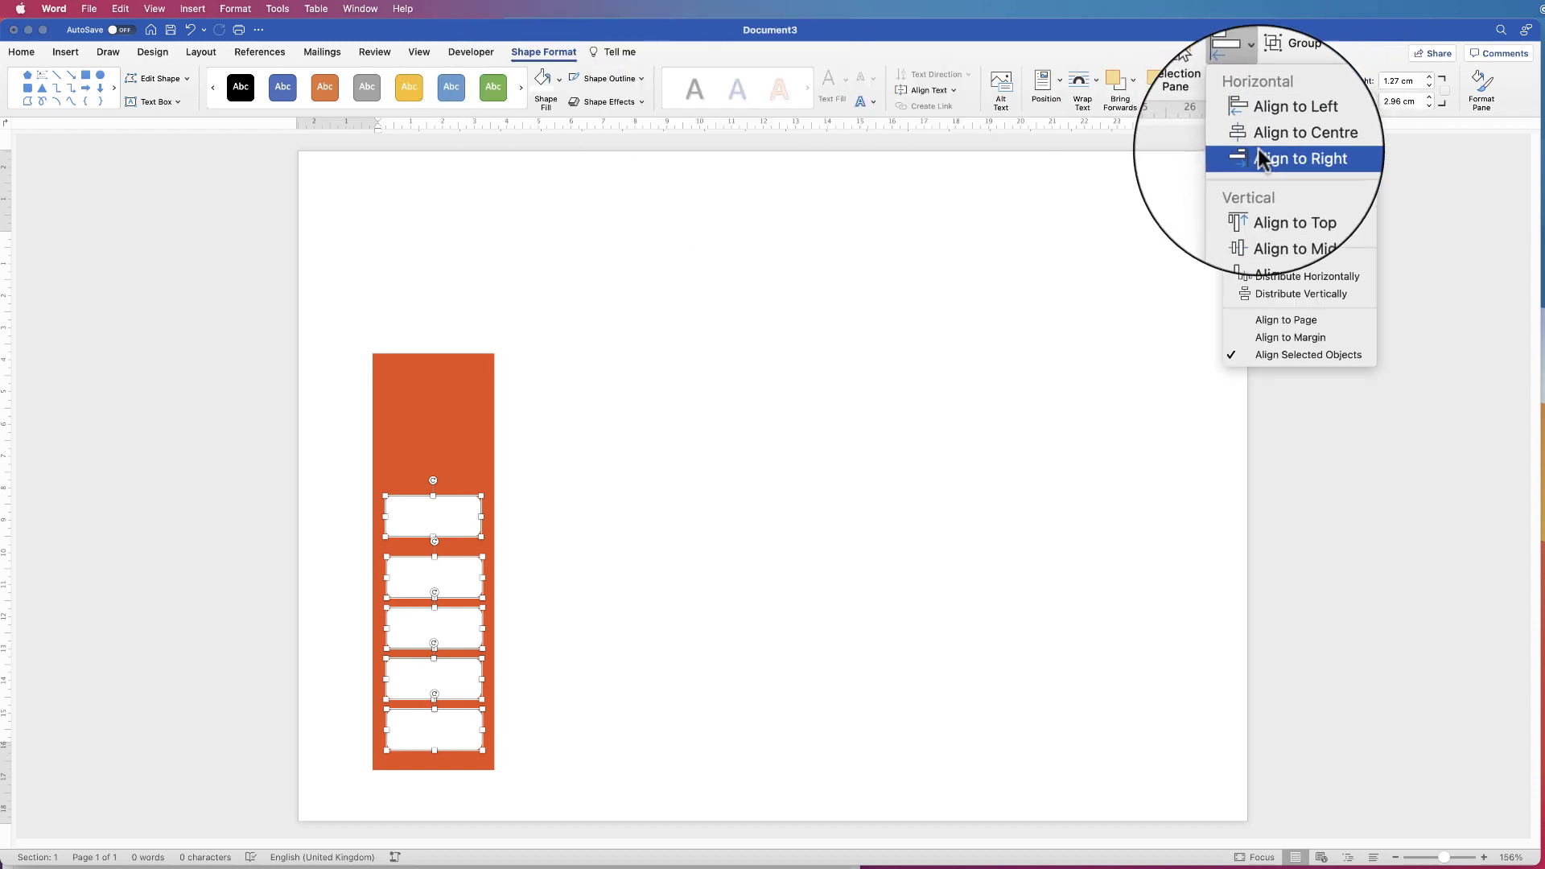
pyautogui.click(1292, 294)
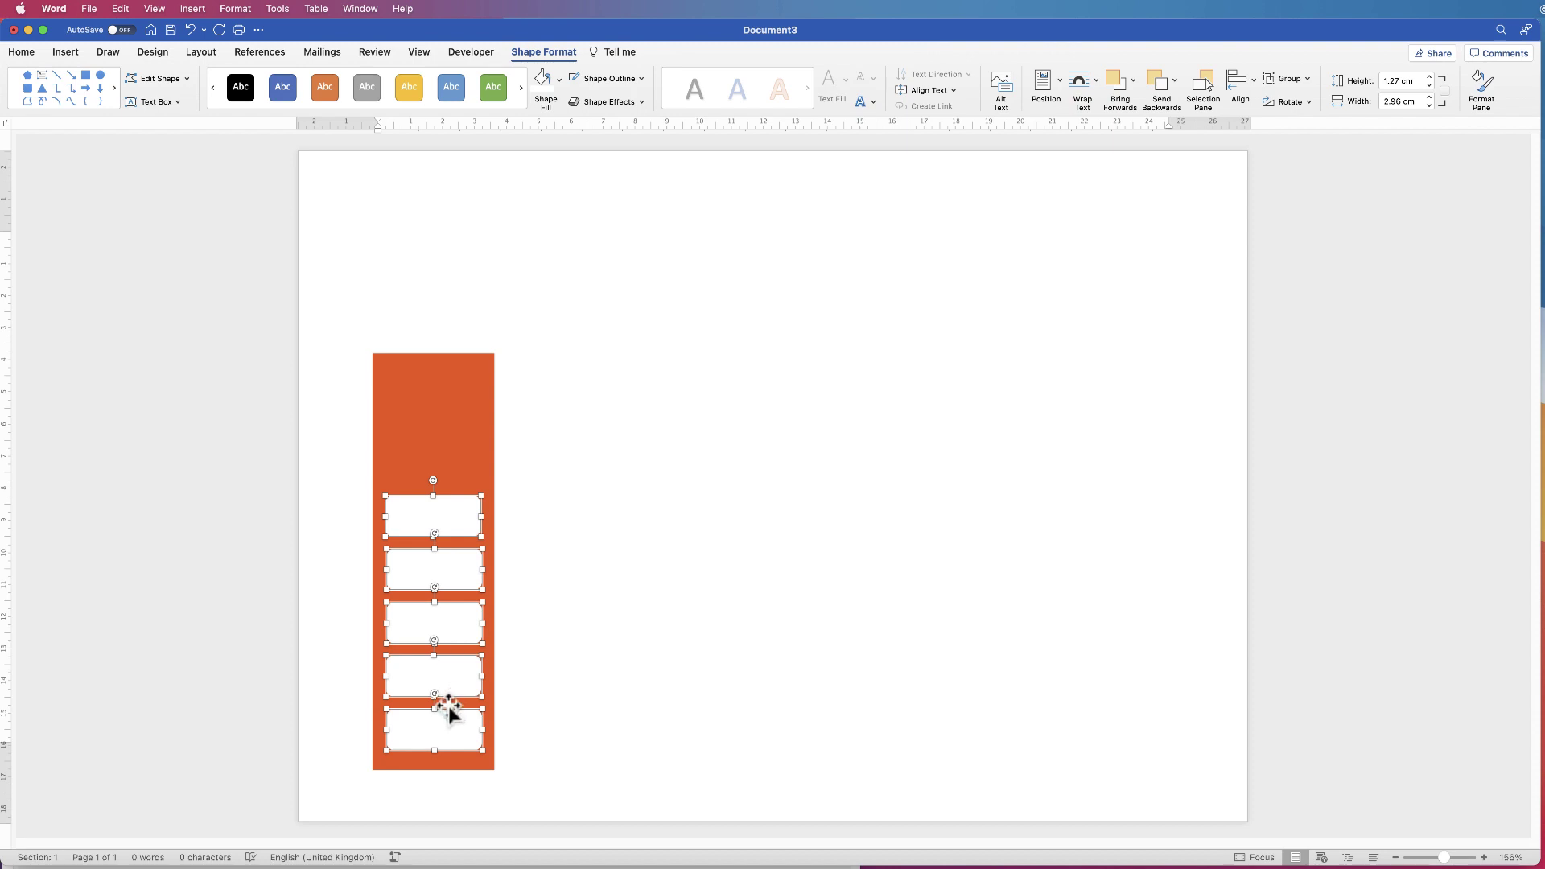
pyautogui.click(1252, 78)
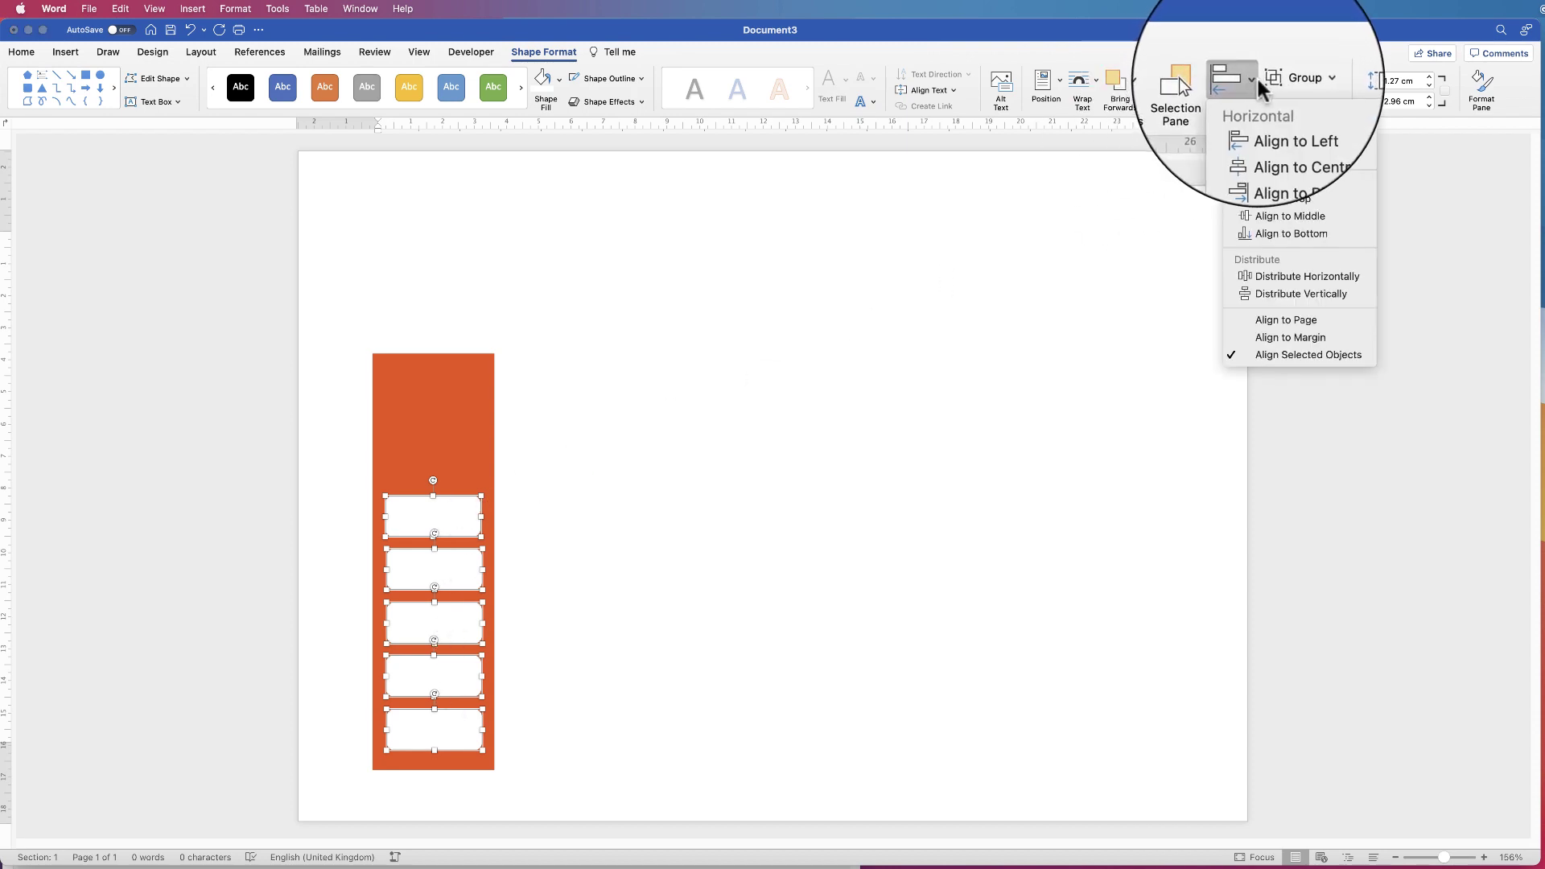
pyautogui.click(1263, 137)
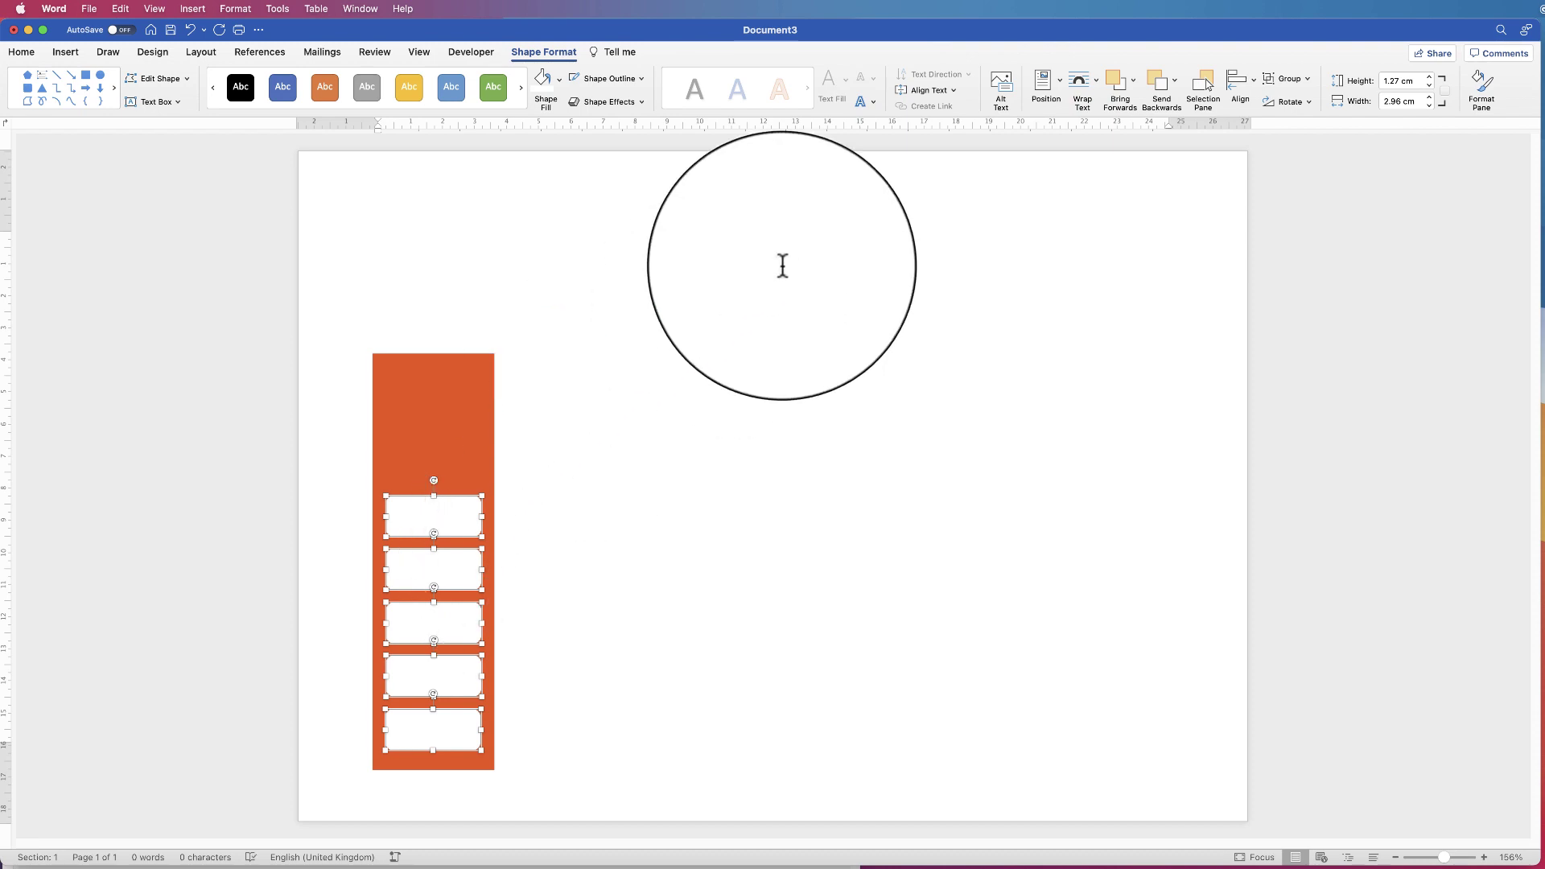
# - Group the five white boxes and centre the group on the orange column
pyautogui.click(1305, 78)
pyautogui.click(1295, 98)
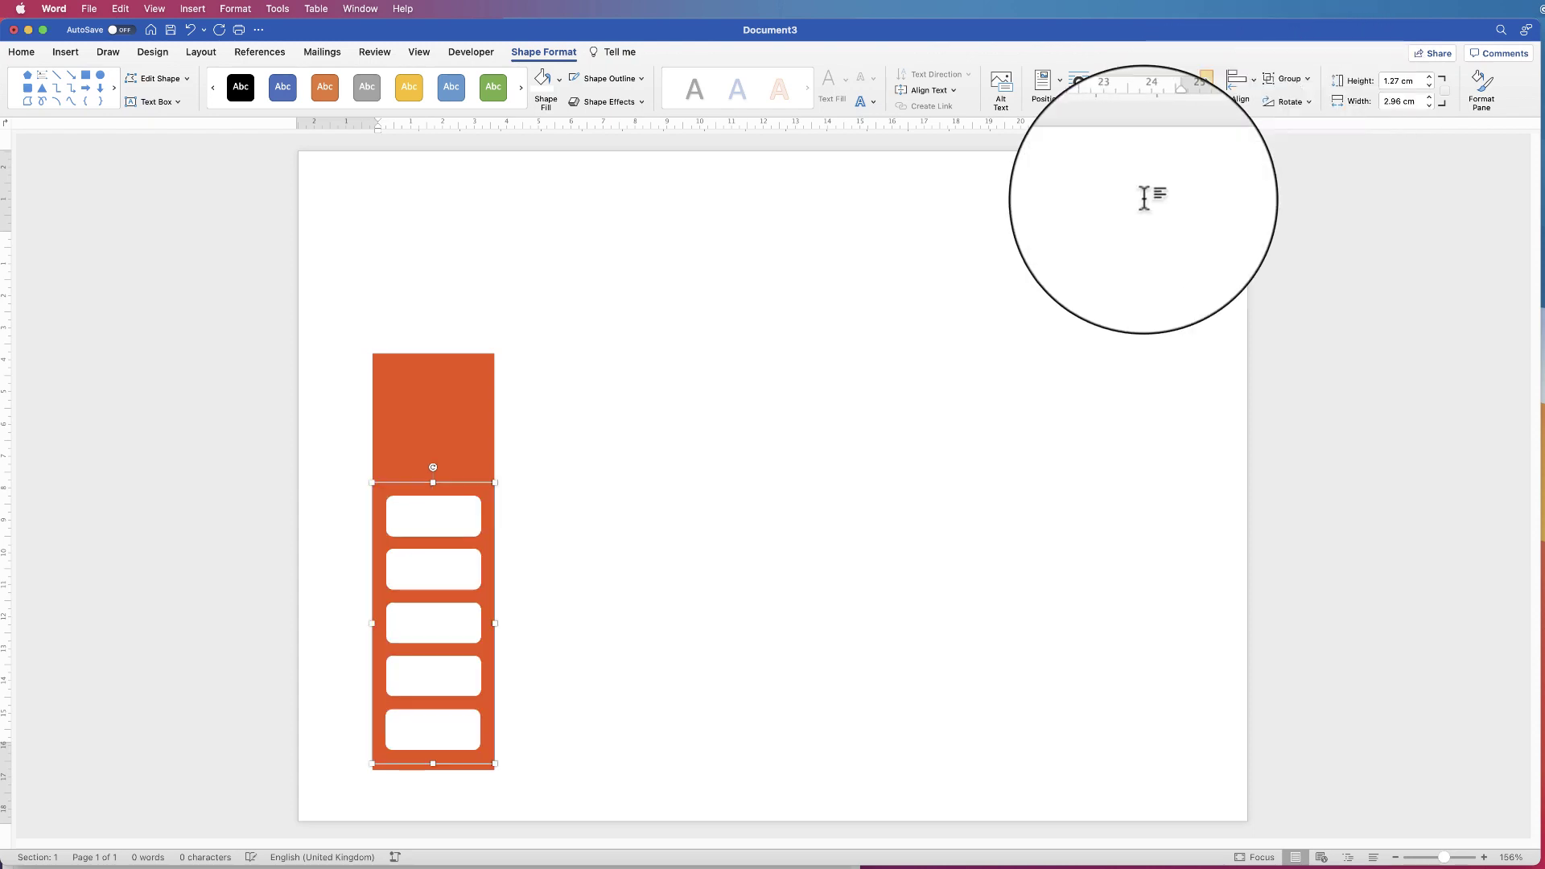
pyautogui.moveTo(439, 572)
pyautogui.mouseDown()
pyautogui.moveTo(569, 451)
pyautogui.moveTo(421, 534)
pyautogui.moveTo(448, 527)
pyautogui.moveTo(443, 584)
pyautogui.mouseUp()
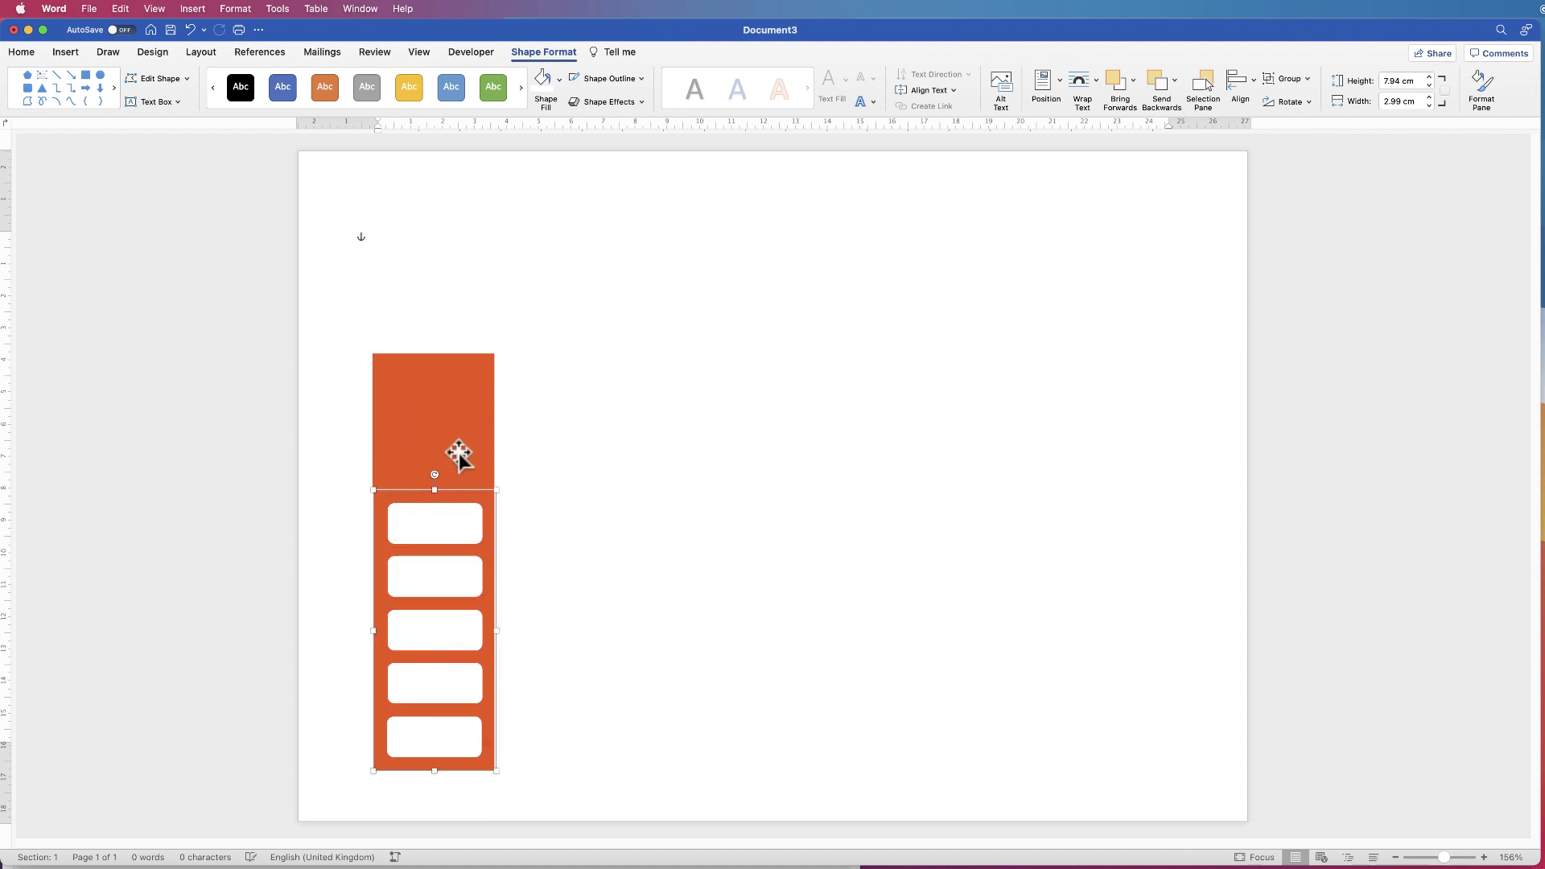
pyautogui.keyDown('shift'); pyautogui.click(437, 389); pyautogui.keyUp('shift')
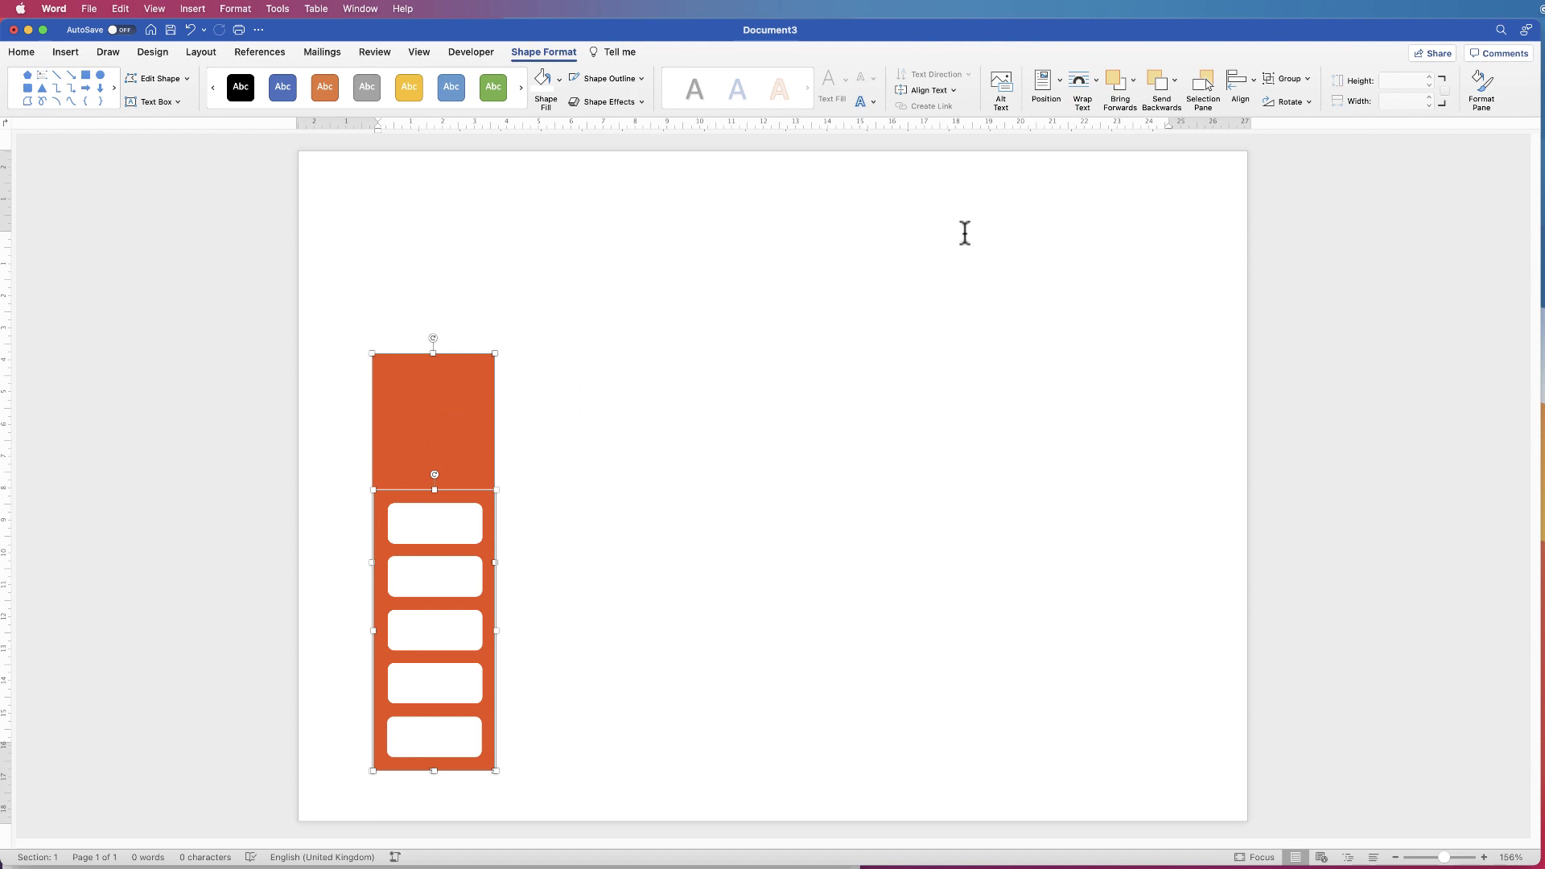
pyautogui.click(1250, 77)
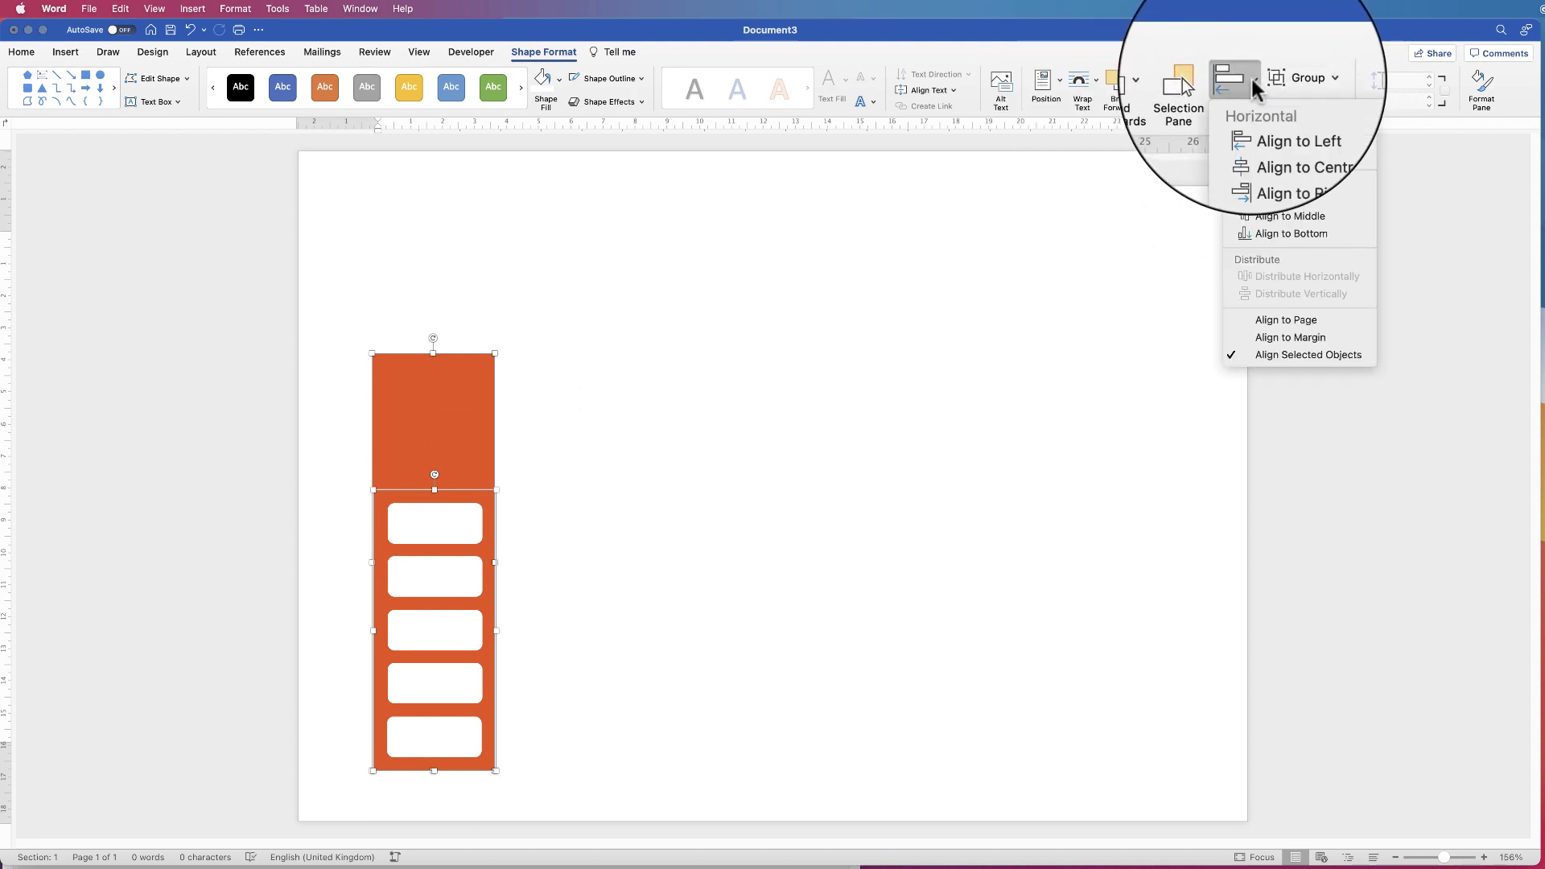
pyautogui.click(1260, 142)
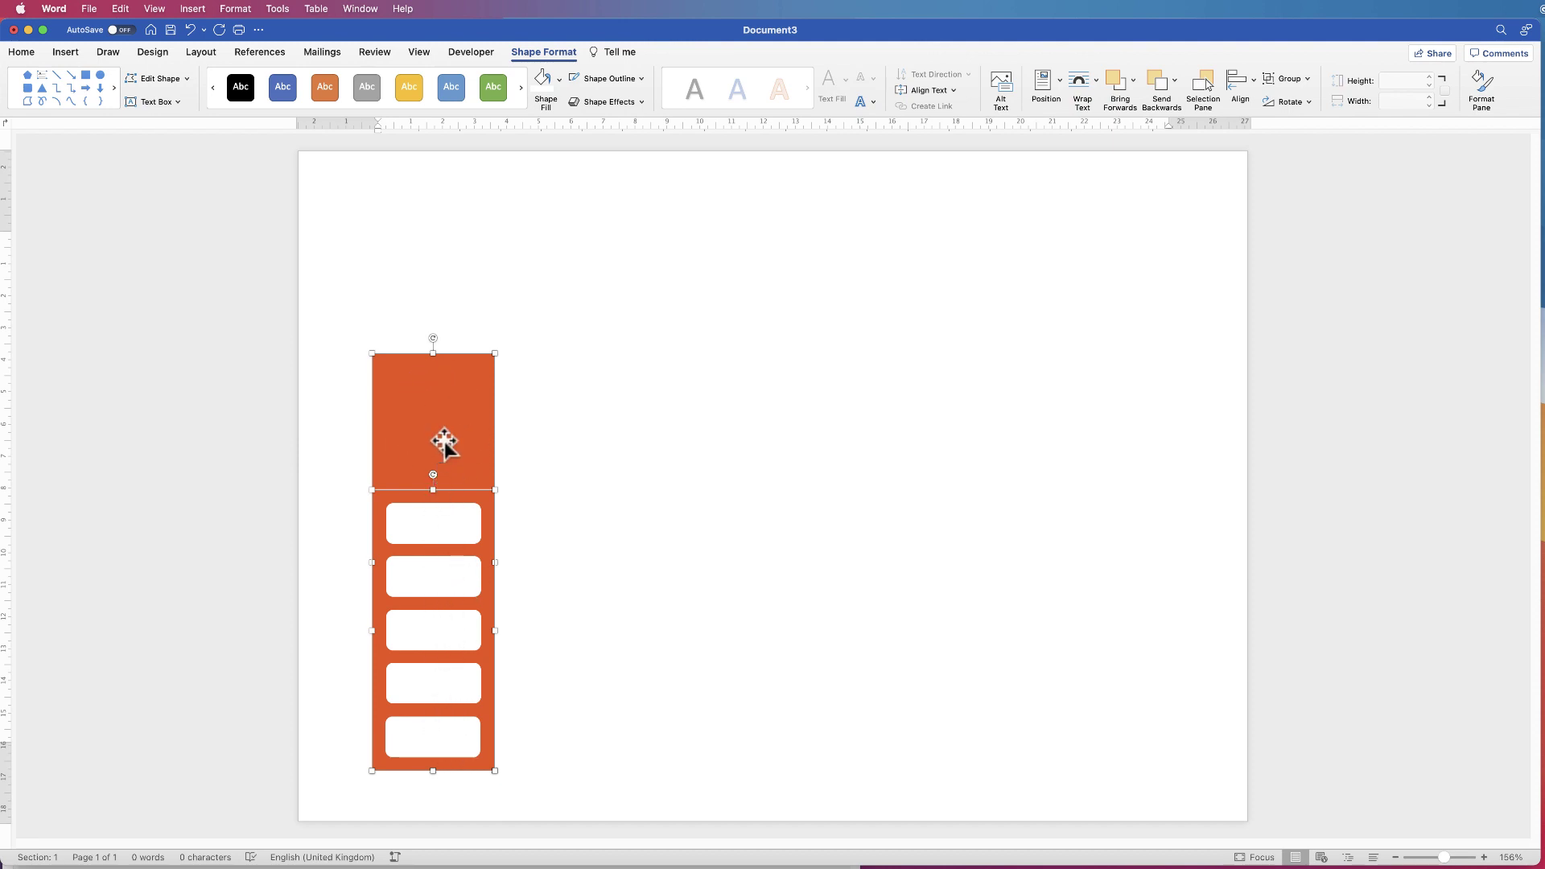
pyautogui.press('Escape')
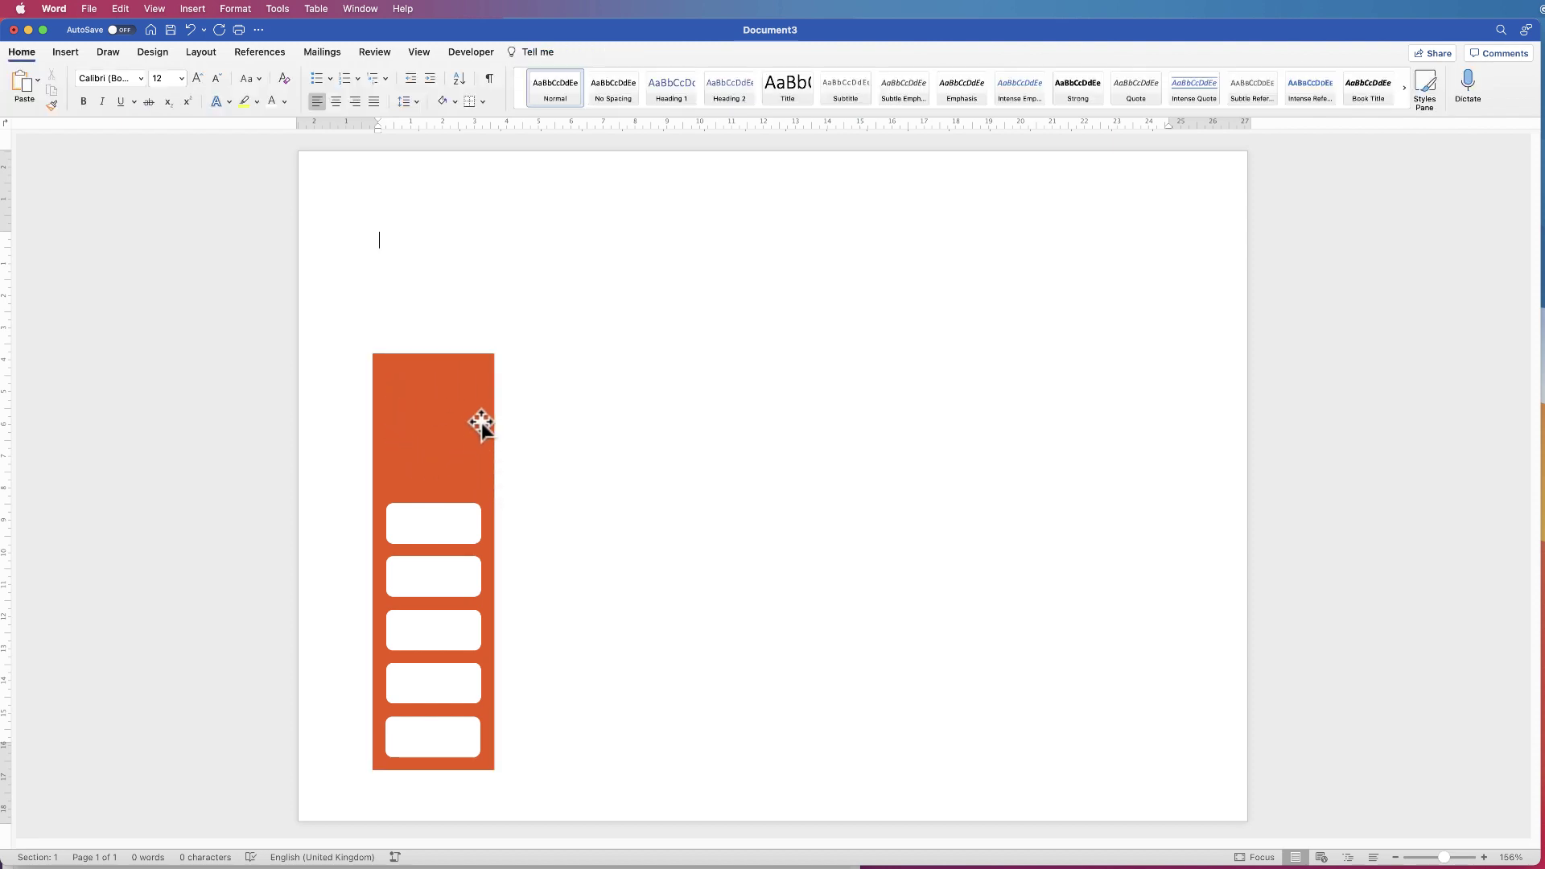
# - Insert a plain black WordArt box reading 'MON' above the orange column
pyautogui.click(64, 51)
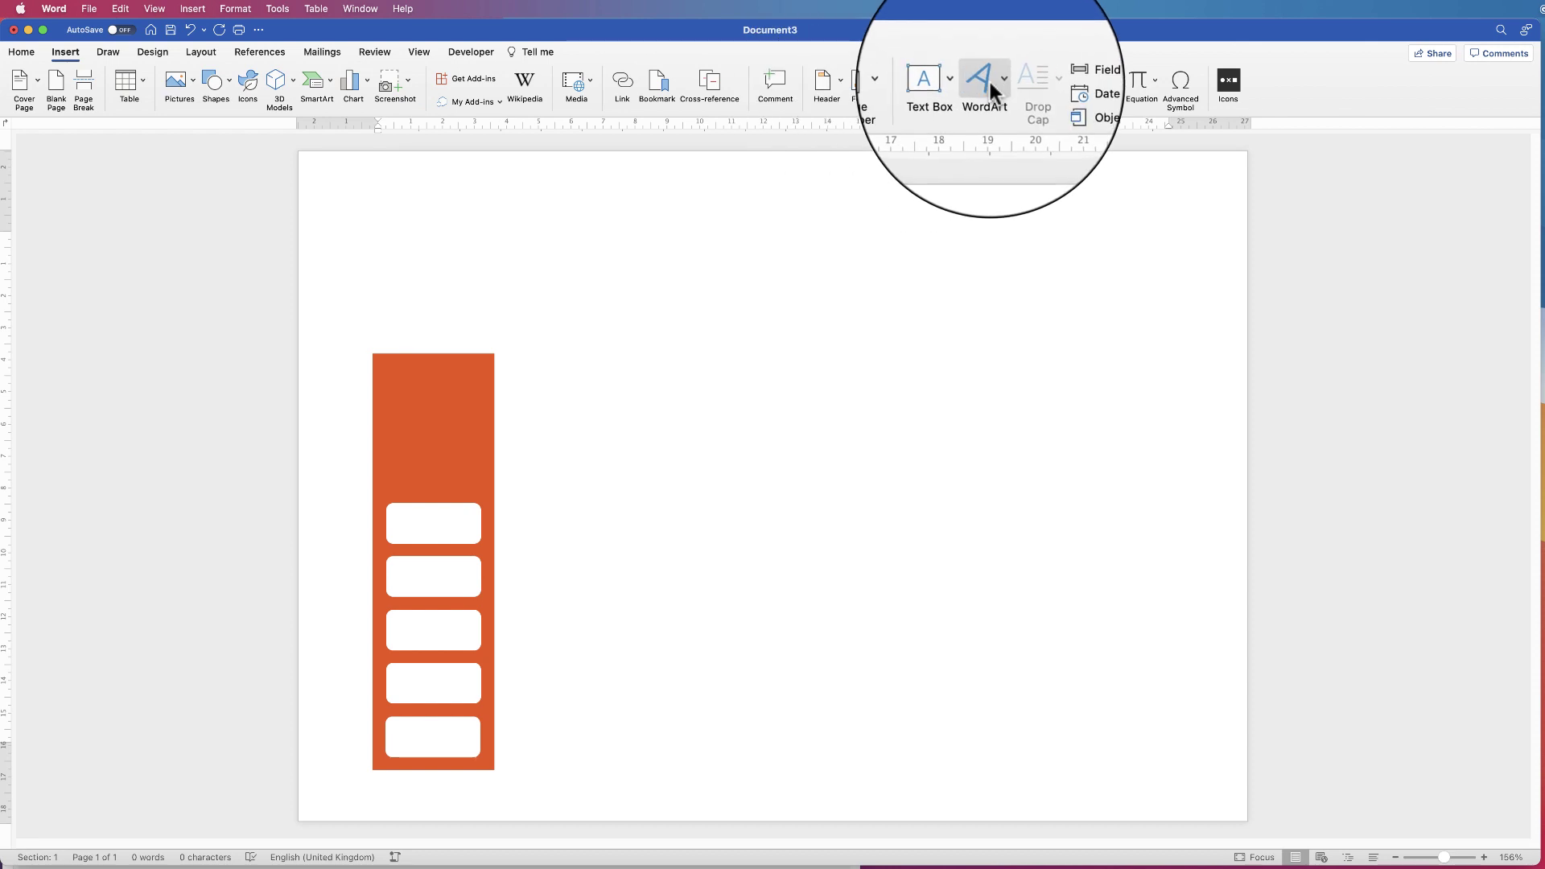
pyautogui.click(988, 79)
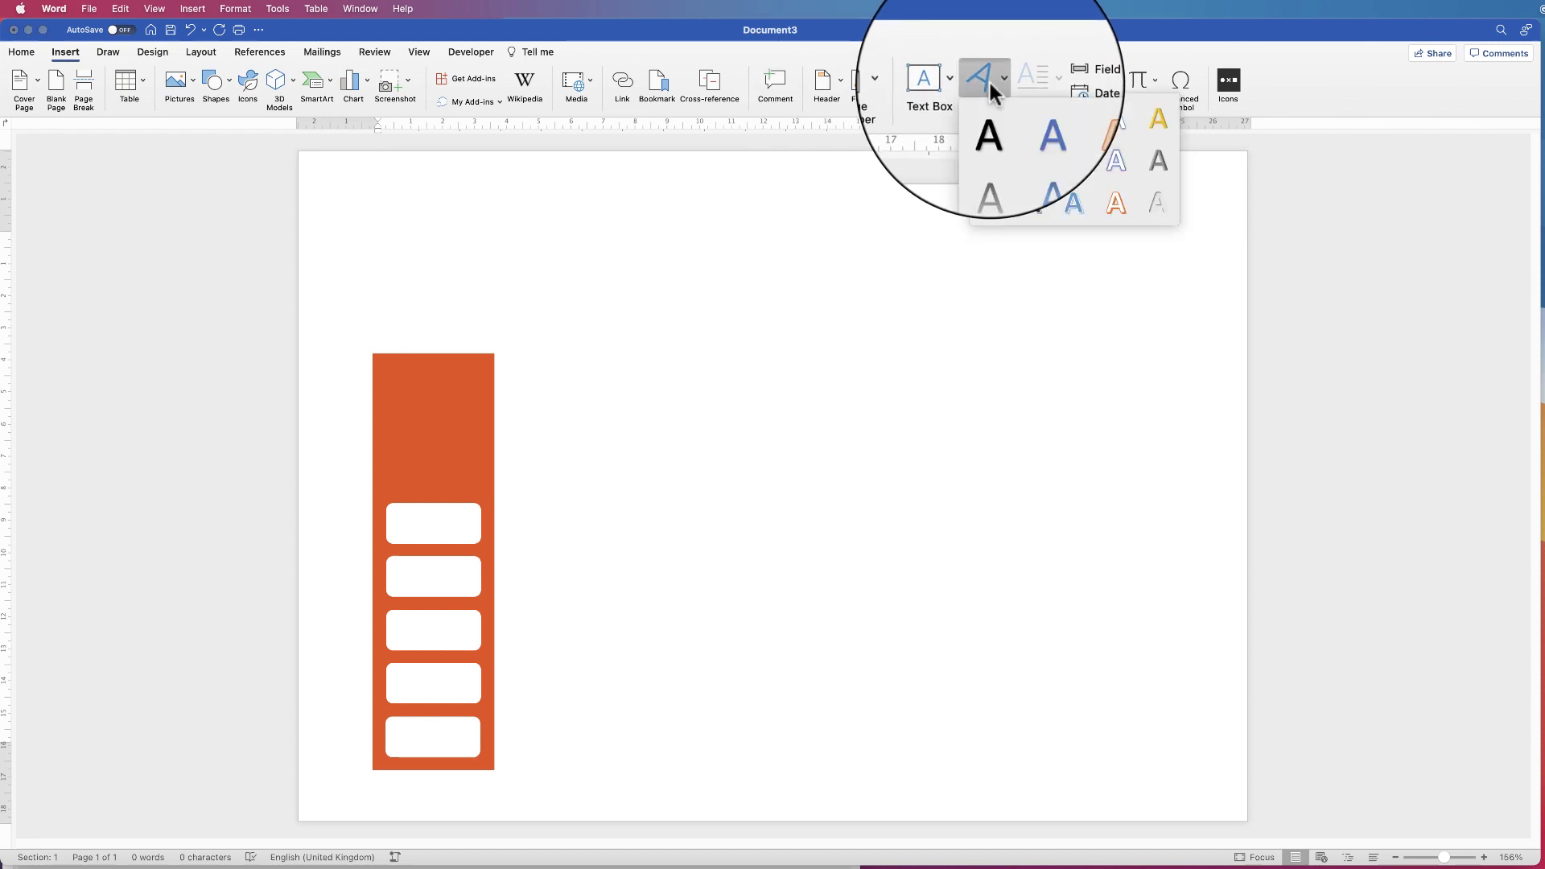
pyautogui.click(986, 120)
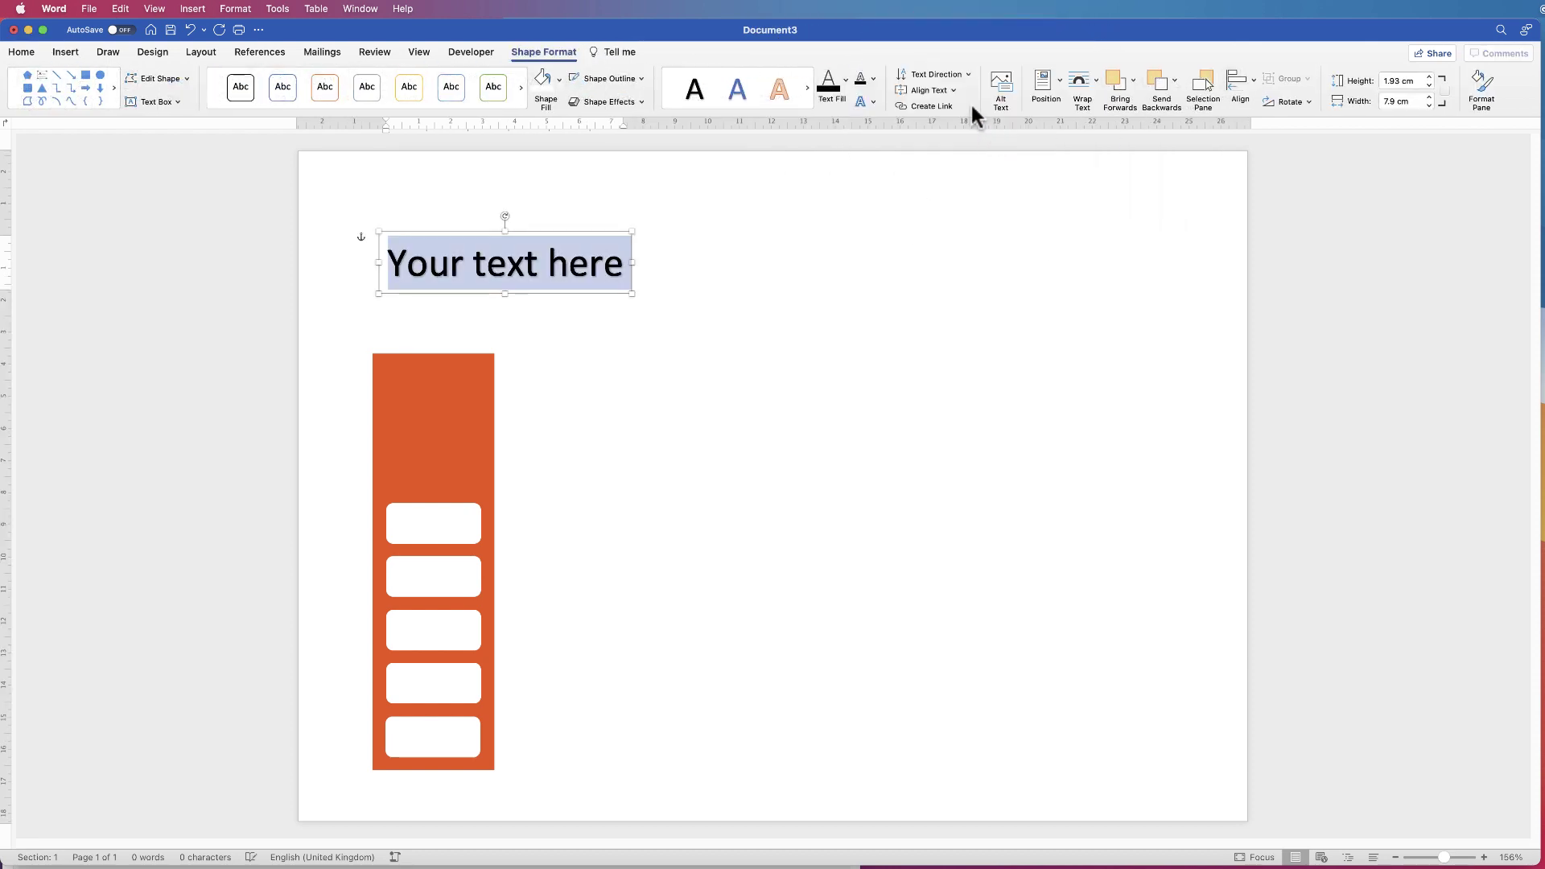
pyautogui.write('MON')
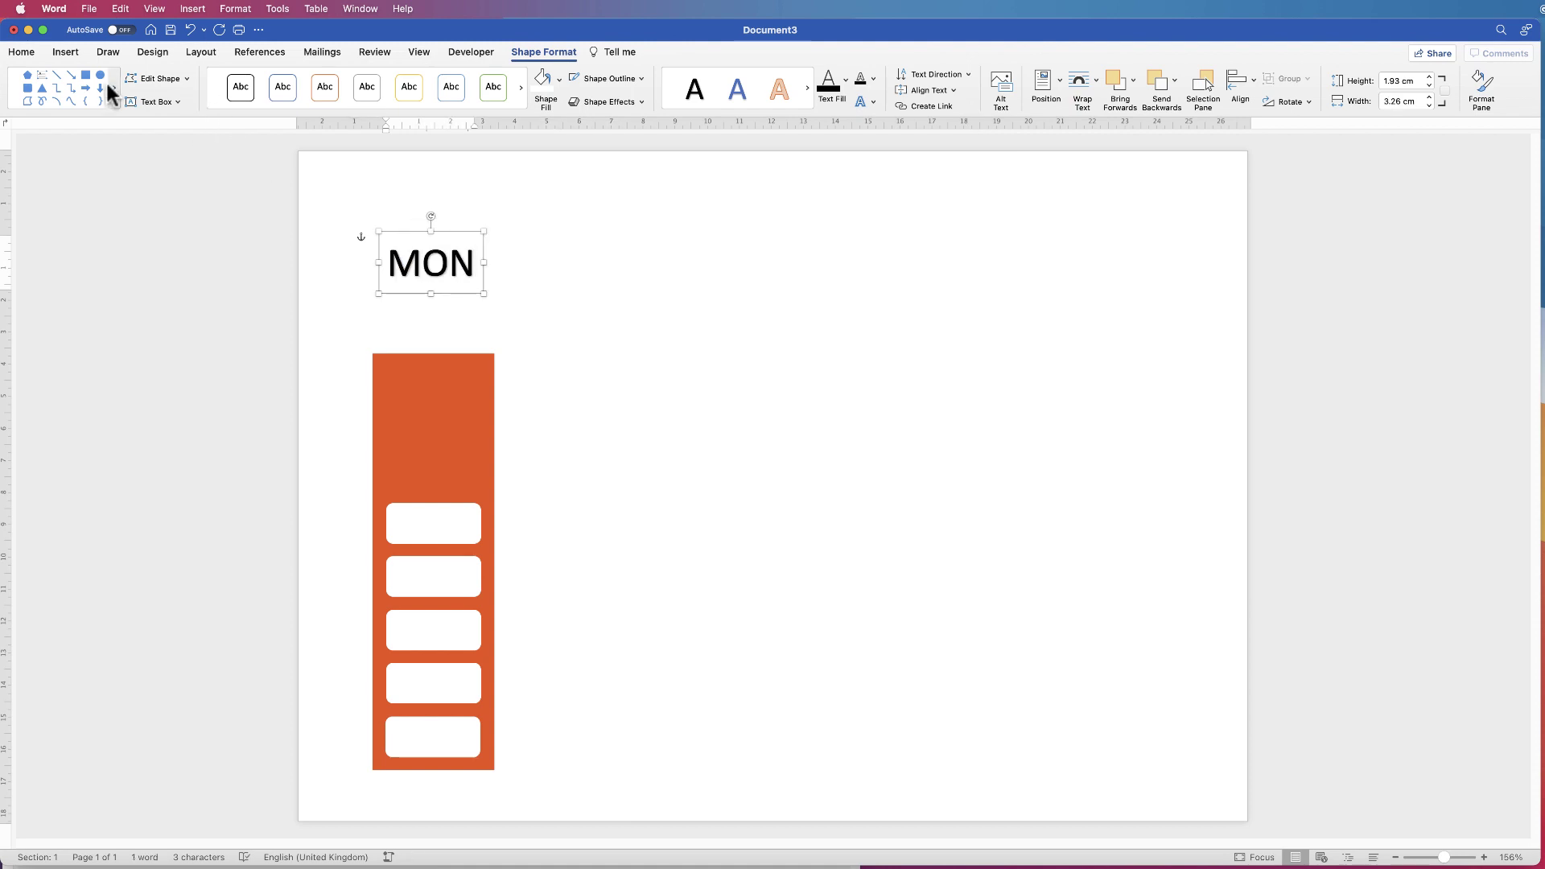
pyautogui.click(21, 51)
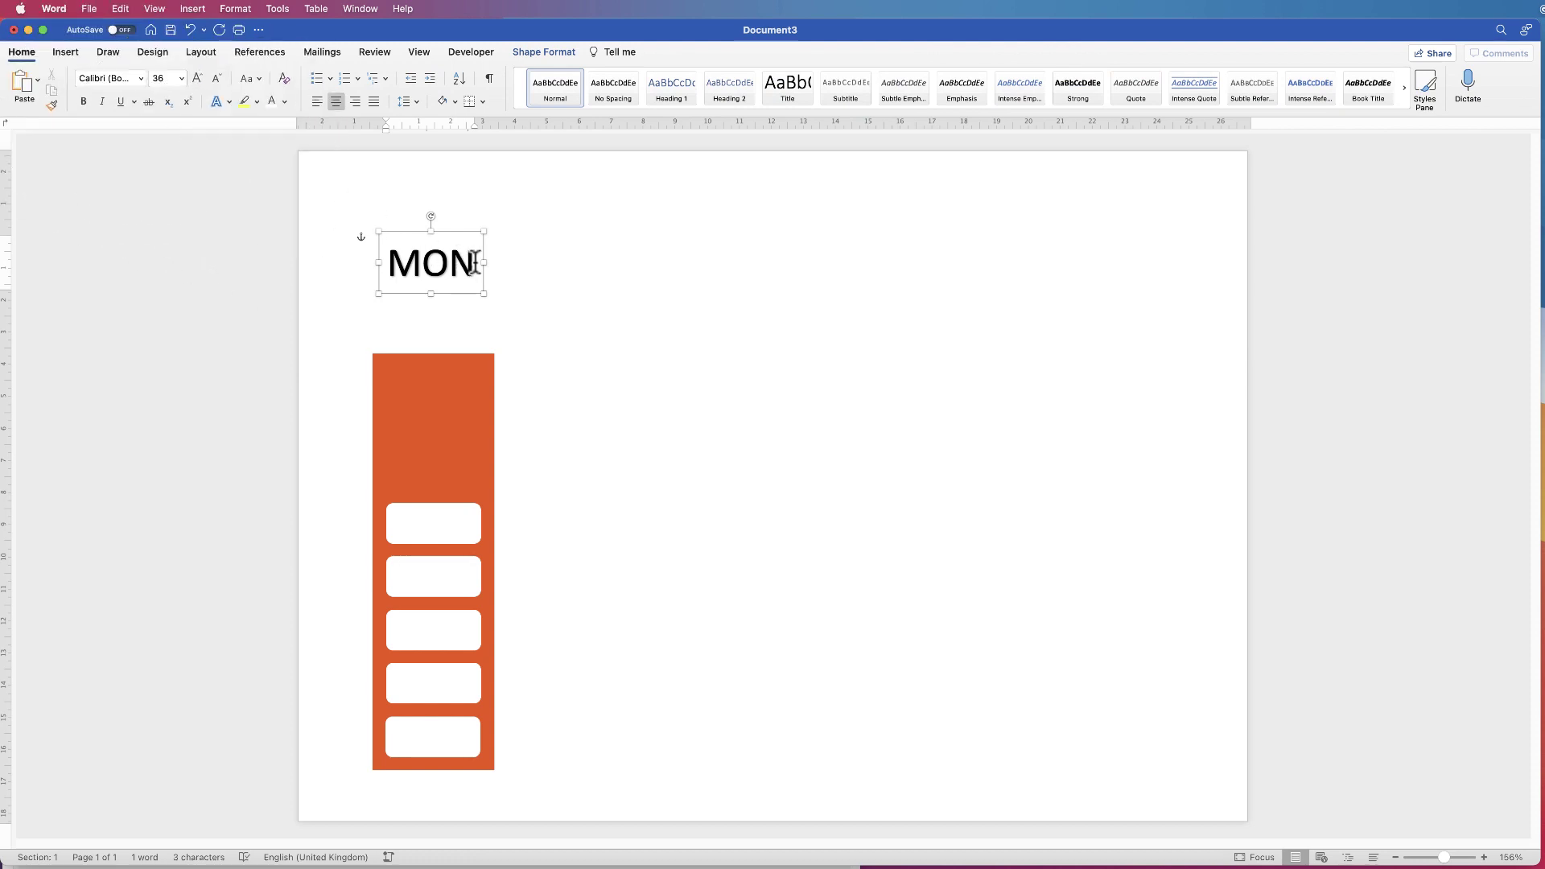
pyautogui.moveTo(475, 263); pyautogui.dragTo(401, 263)
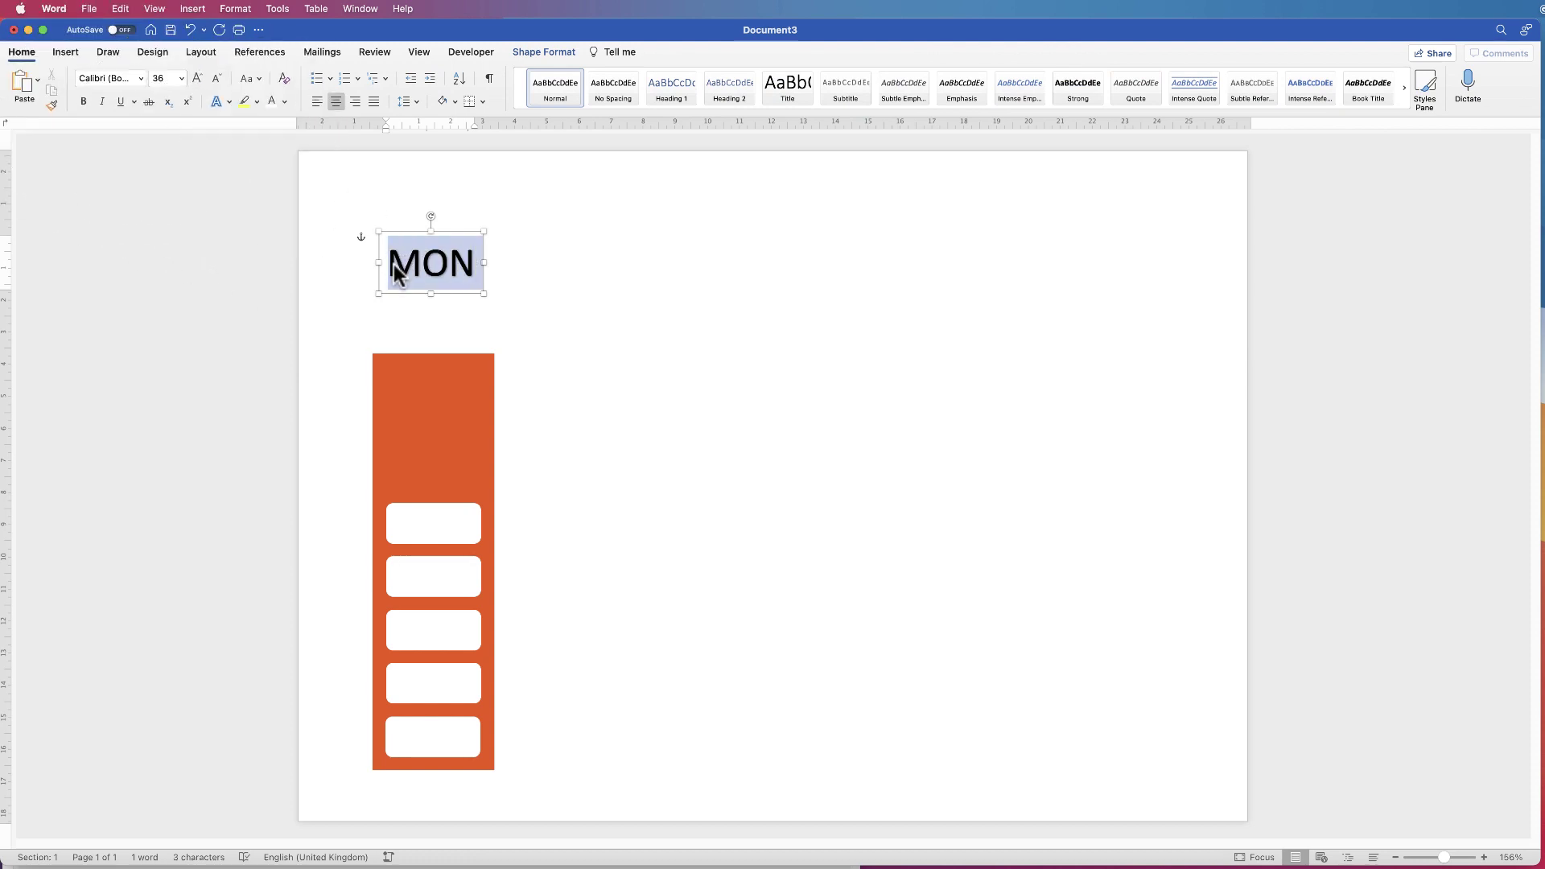
pyautogui.click(520, 273)
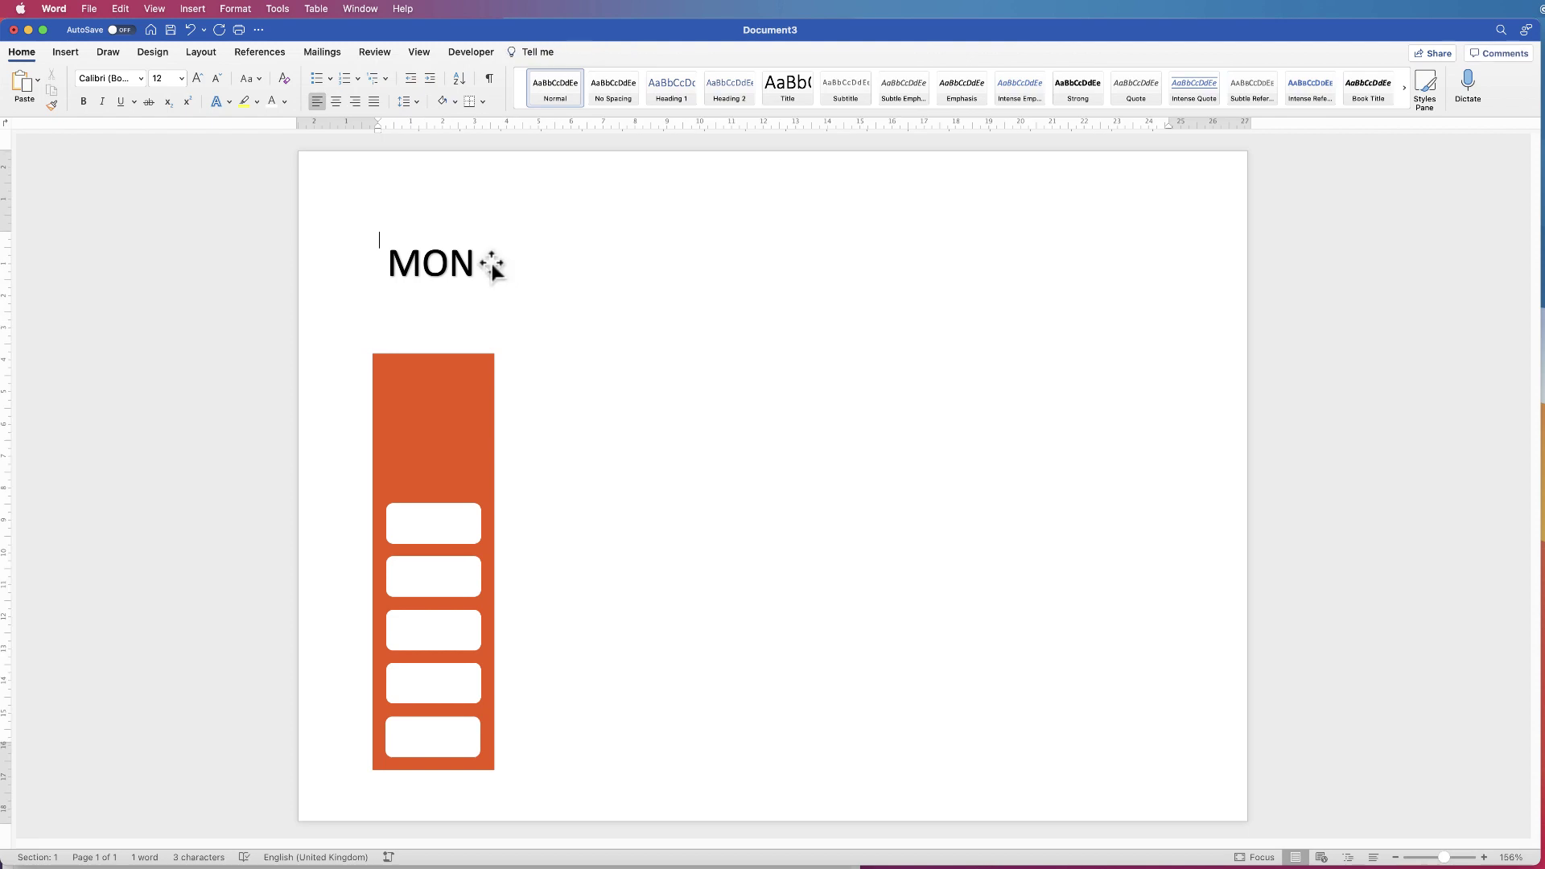
pyautogui.click(480, 276)
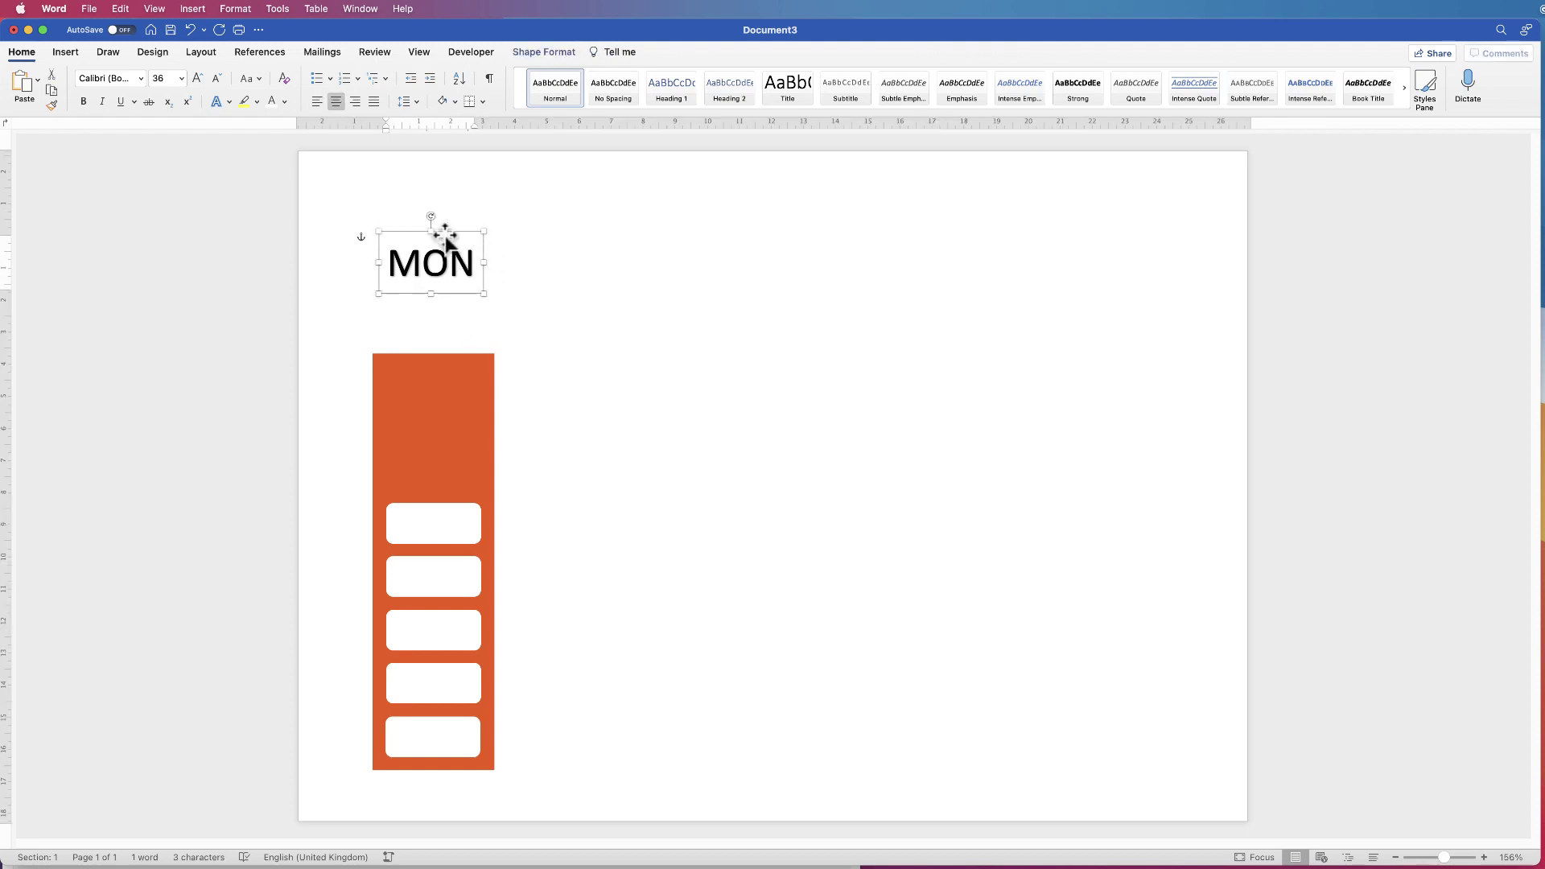
# - Format 'MON' as bold white Amatic SC at 48 pt
pyautogui.click(141, 78)
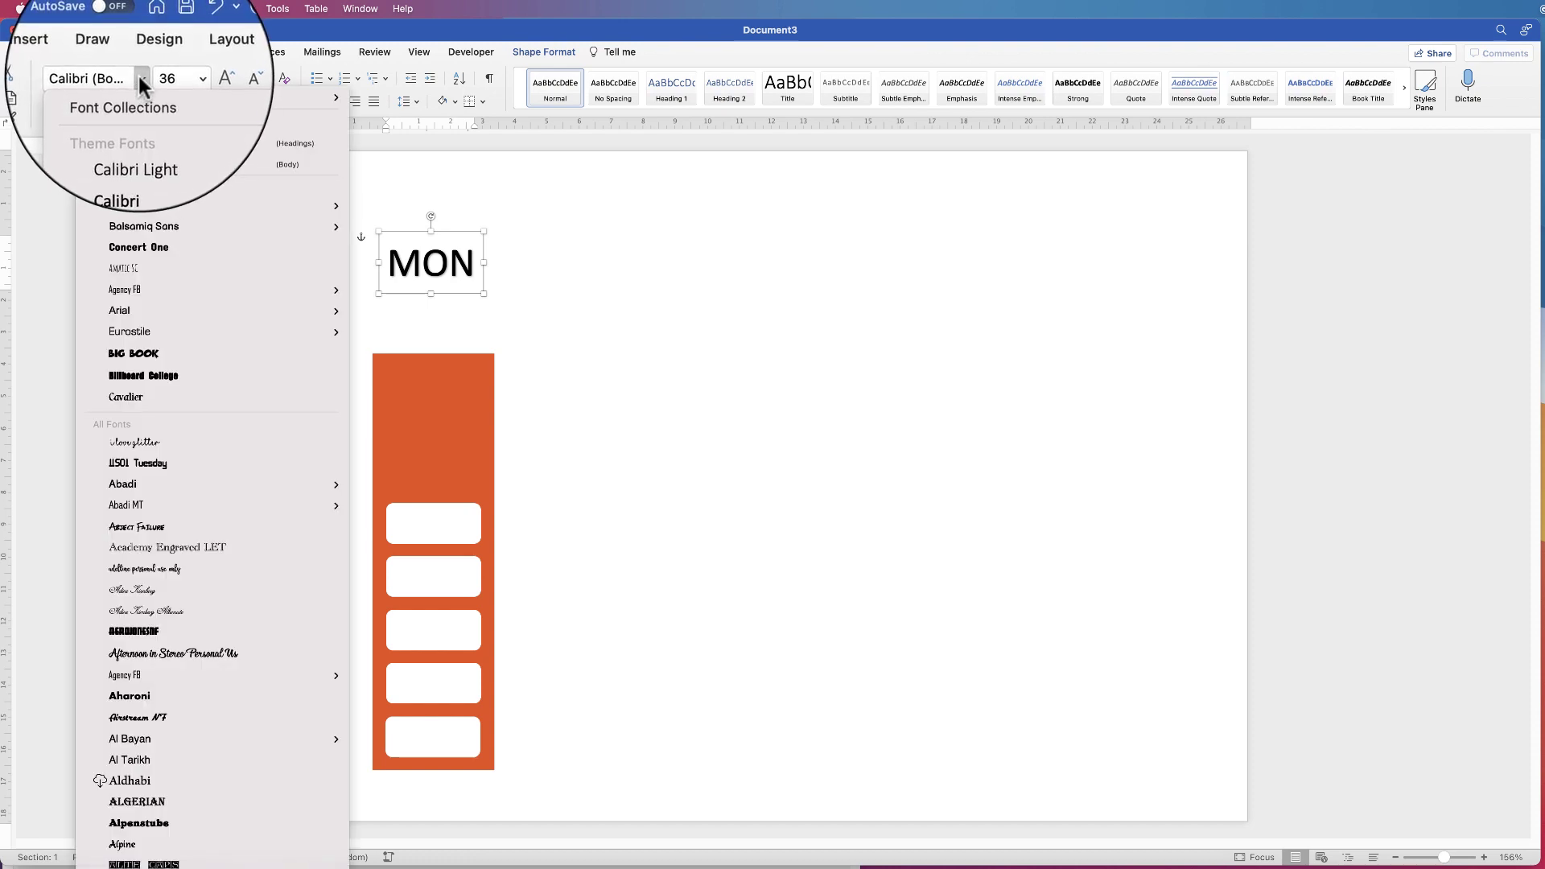
pyautogui.click(121, 266)
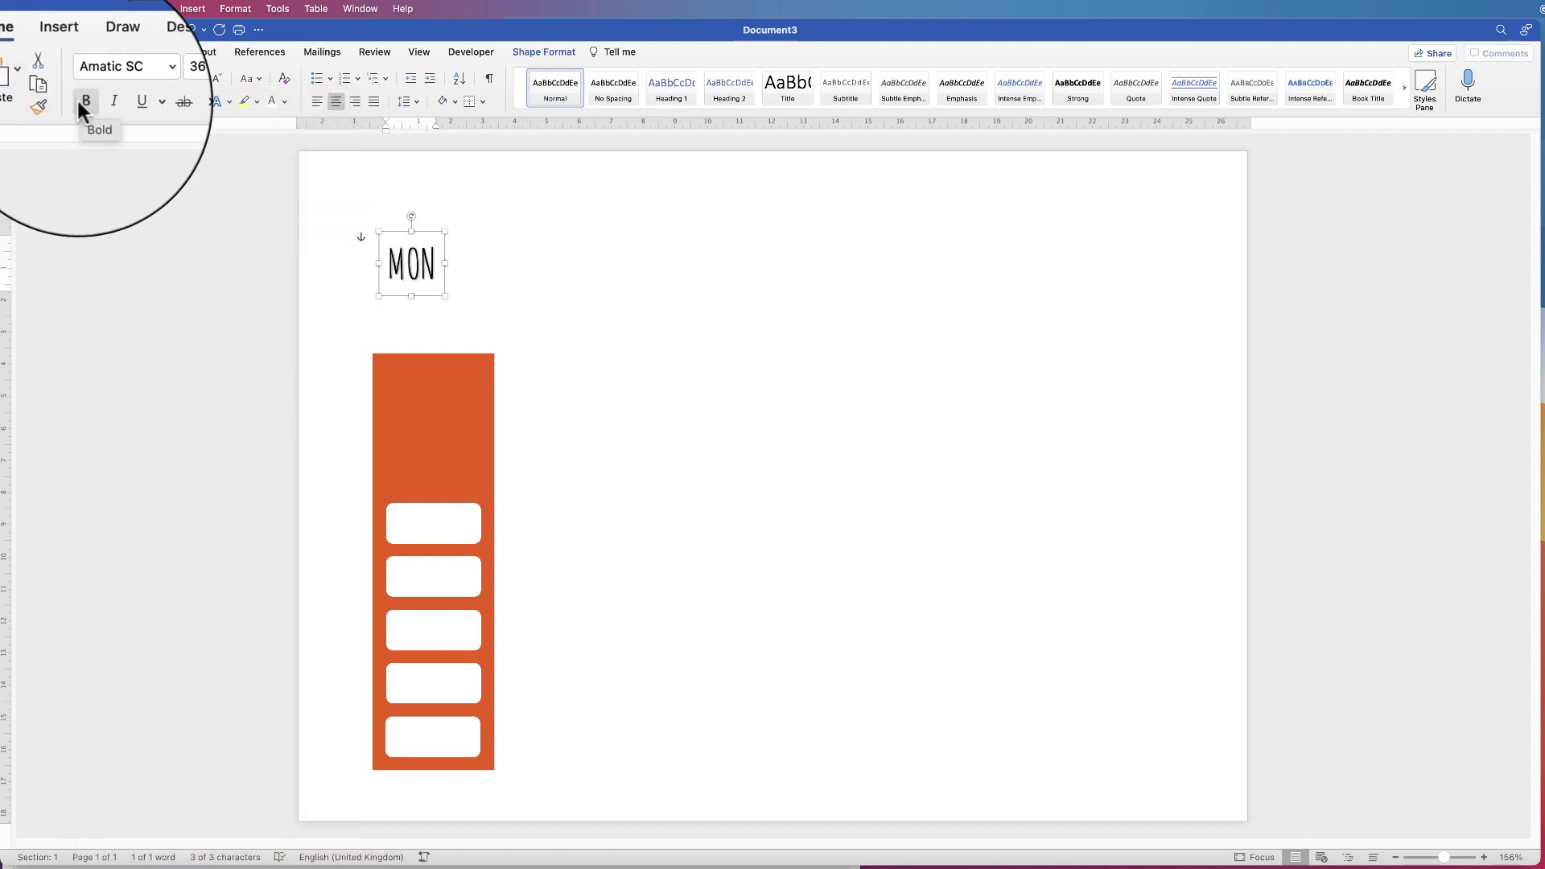
pyautogui.click(84, 103)
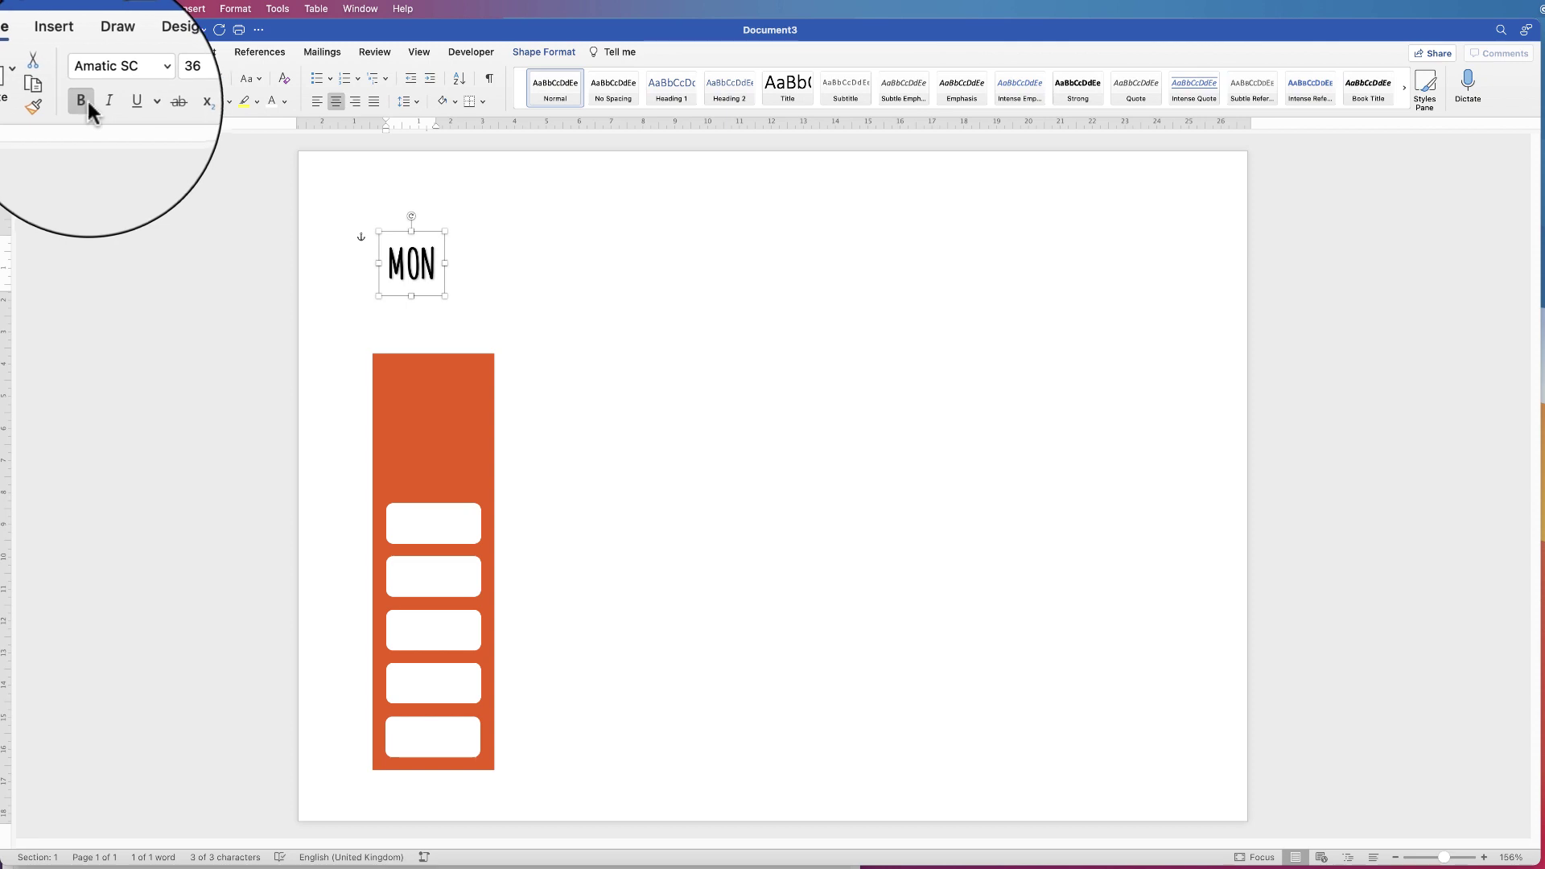
pyautogui.click(283, 99)
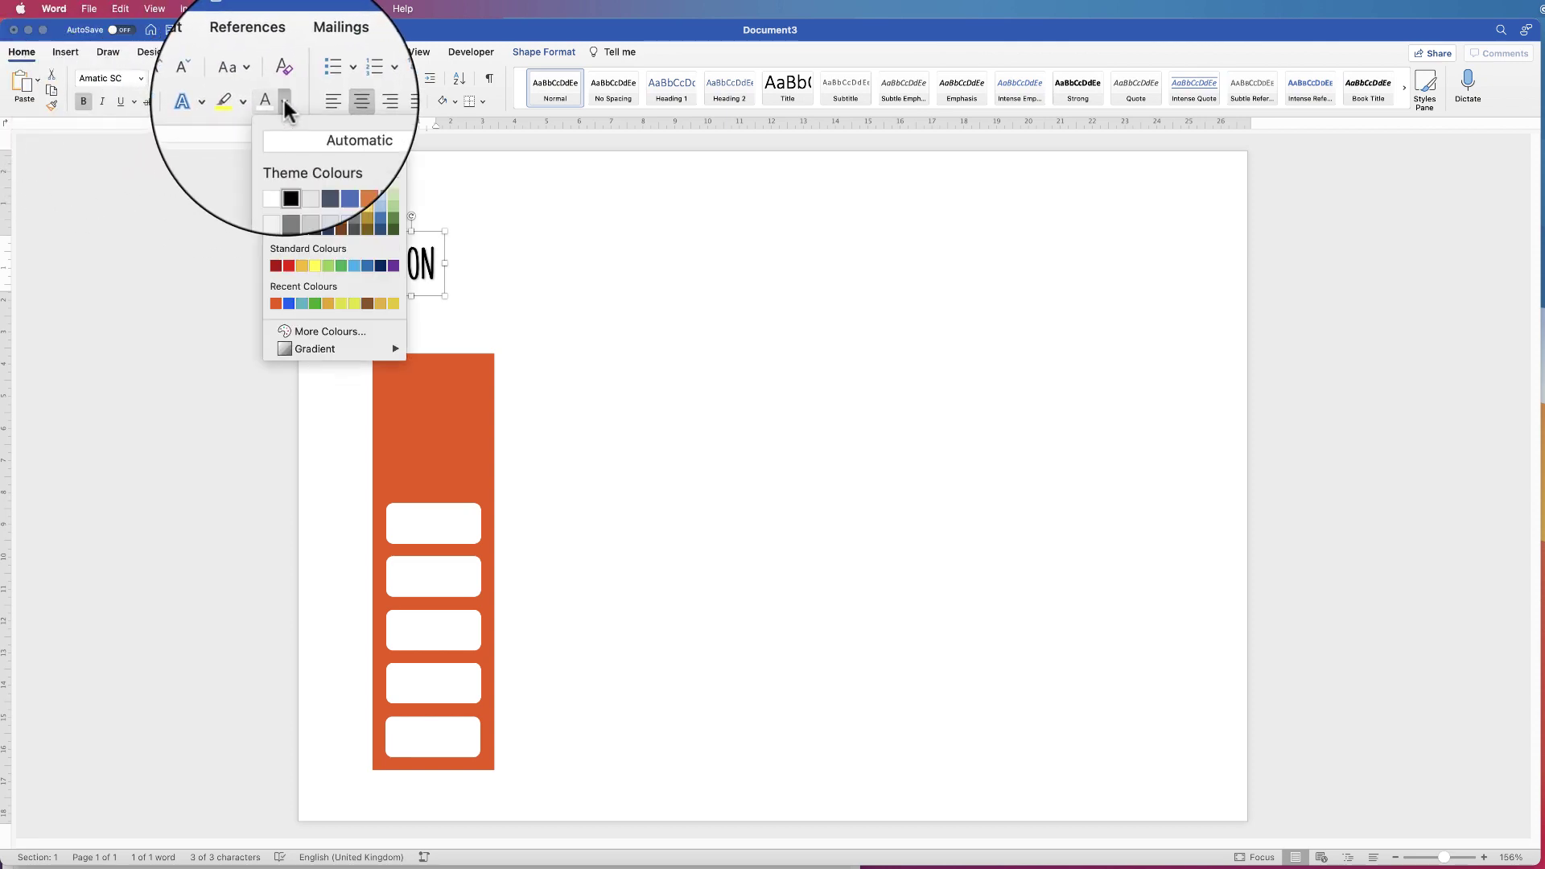
pyautogui.click(274, 161)
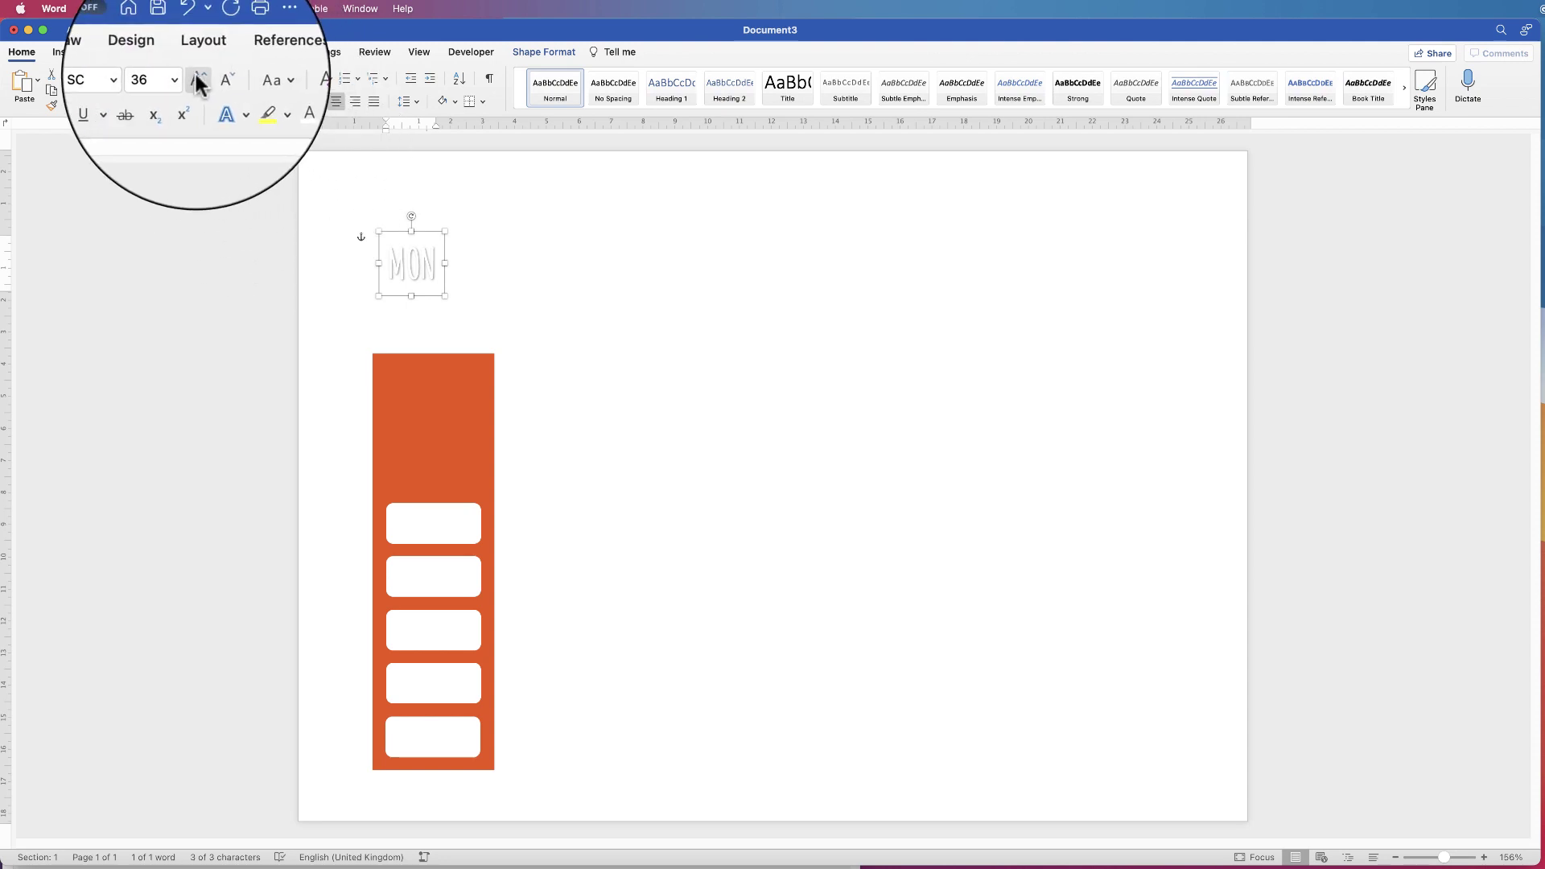
pyautogui.click(196, 80)
pyautogui.click(197, 78)
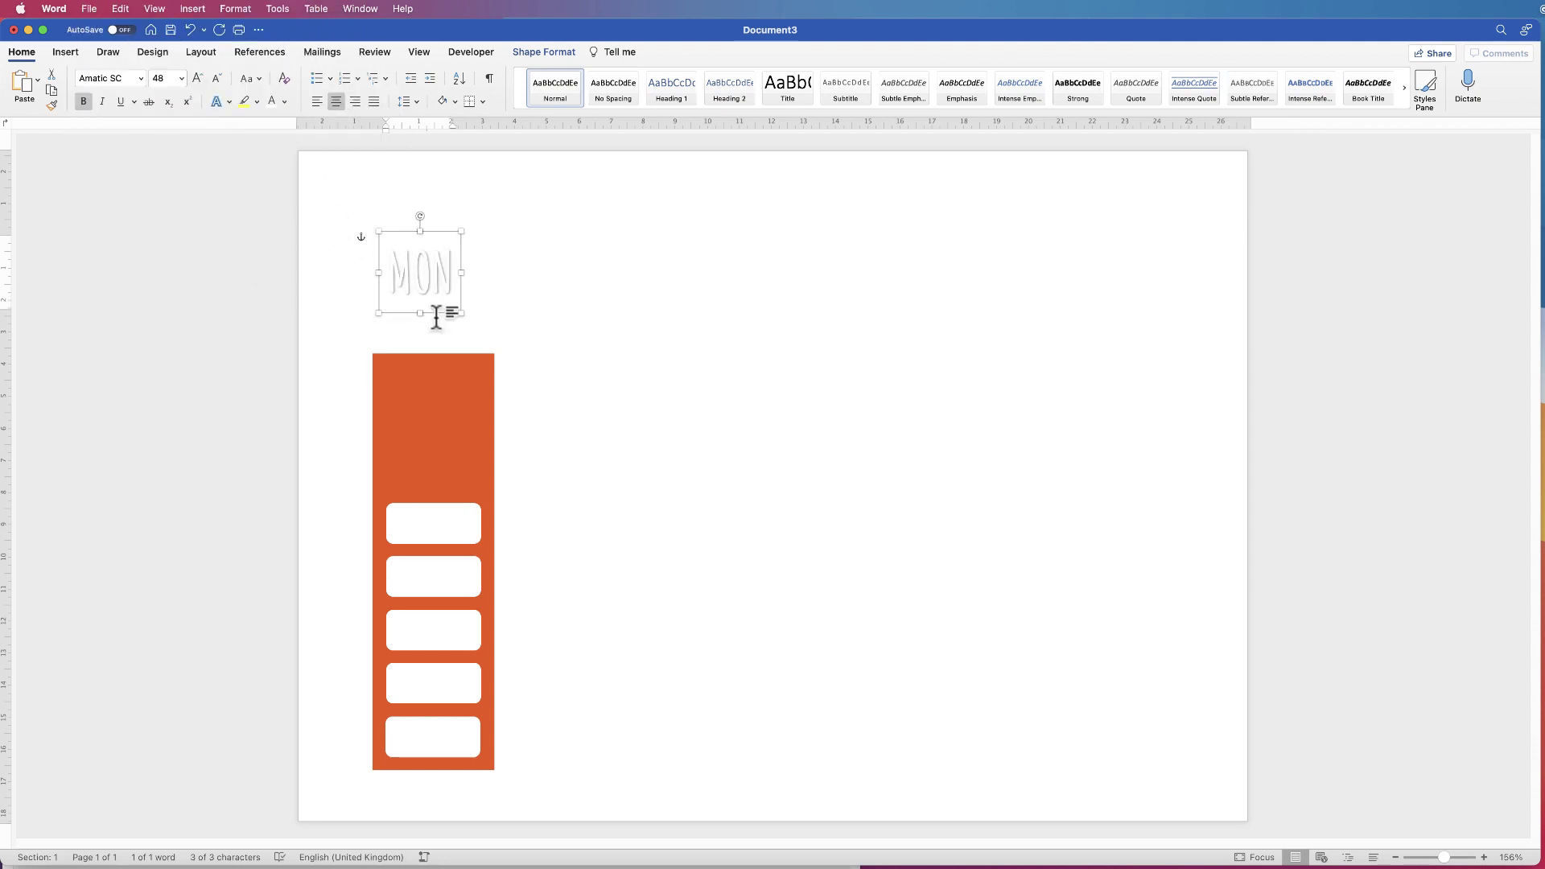
# - Move the white MON label onto the orange column's top and centre it horizontally on the rectangle
pyautogui.moveTo(428, 281); pyautogui.dragTo(444, 425)
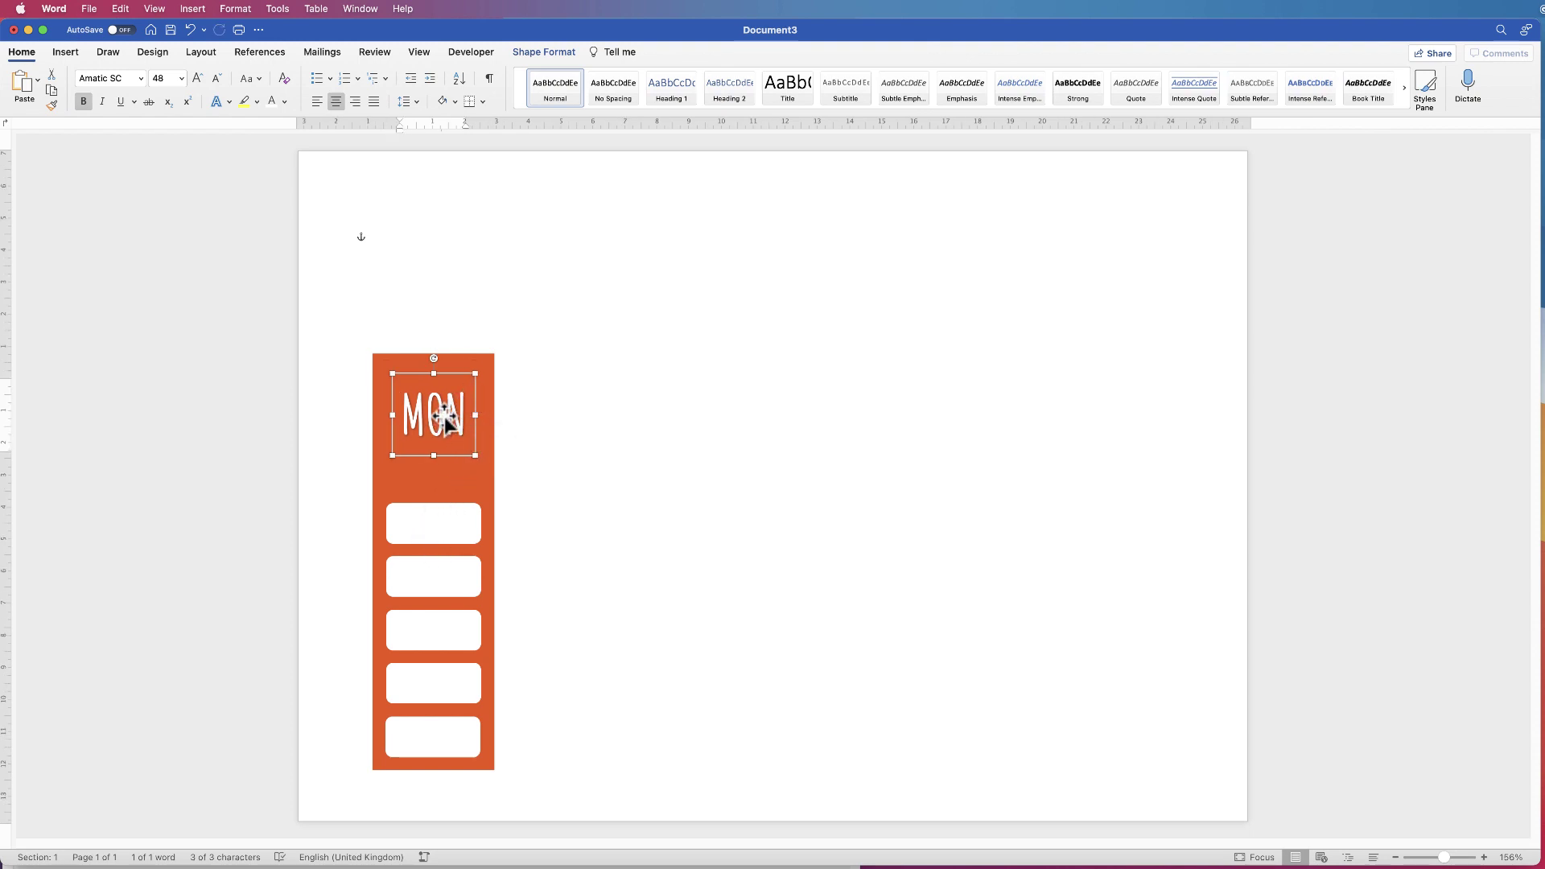
pyautogui.moveTo(441, 423); pyautogui.dragTo(441, 434)
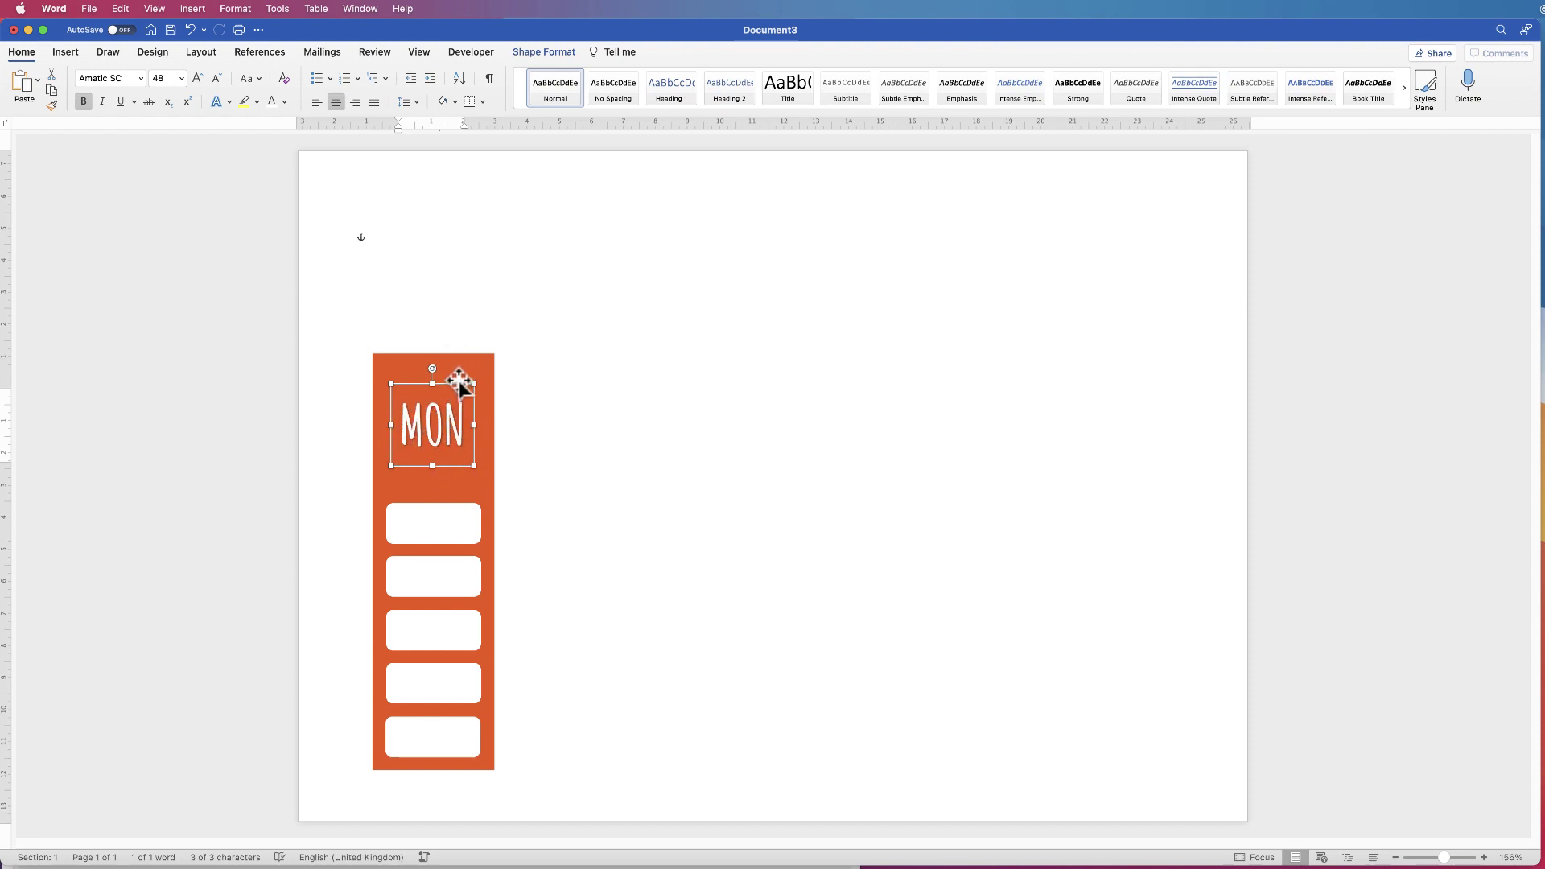
pyautogui.keyDown('shift'); pyautogui.click(460, 368); pyautogui.keyUp('shift')
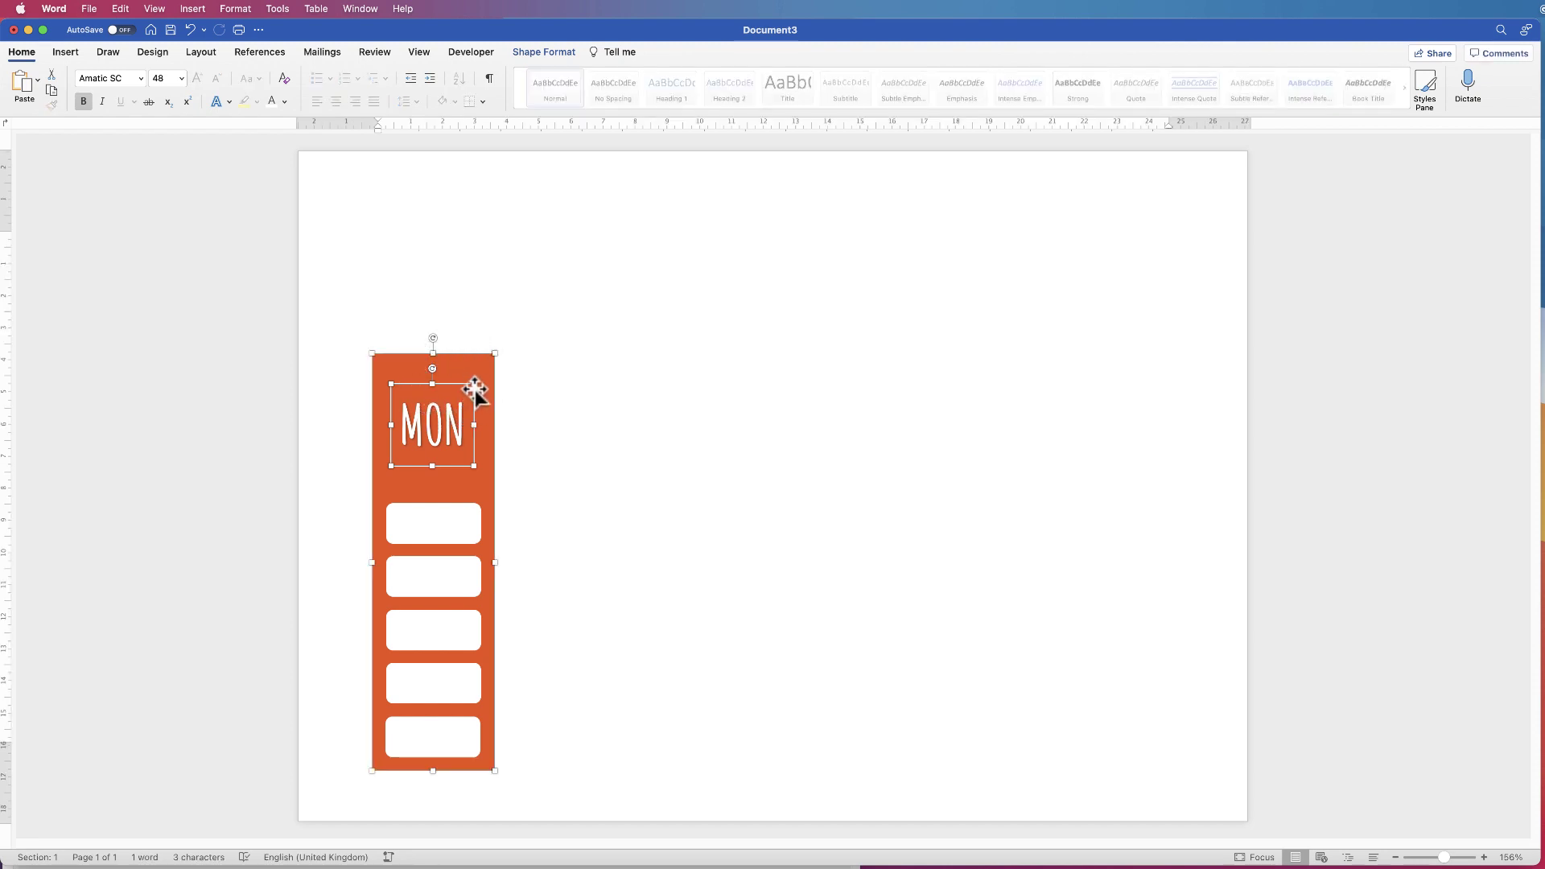
pyautogui.click(544, 52)
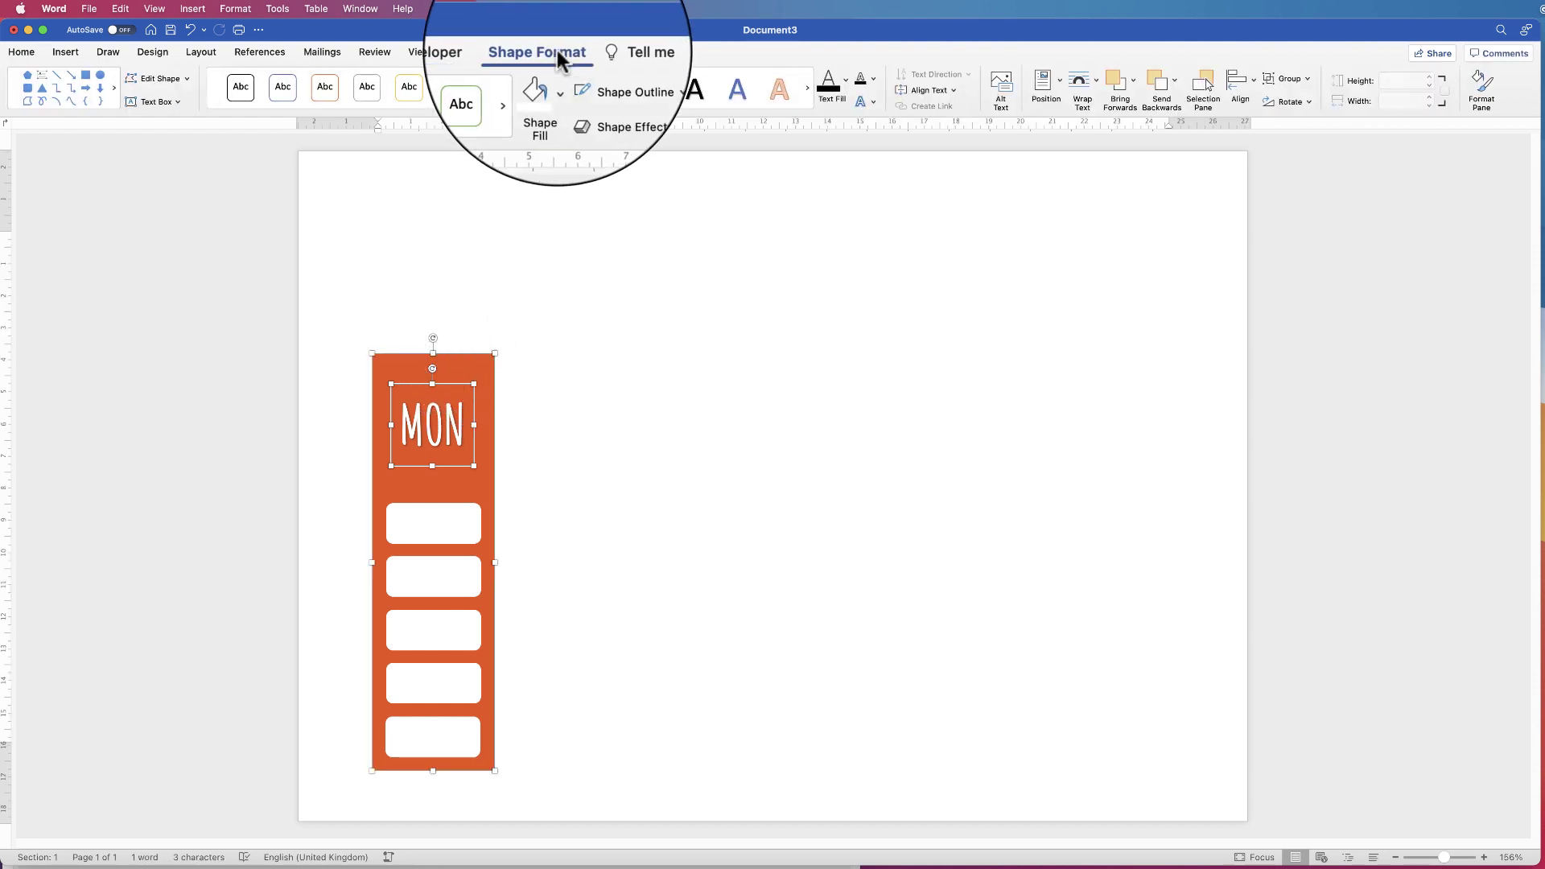
pyautogui.click(1248, 78)
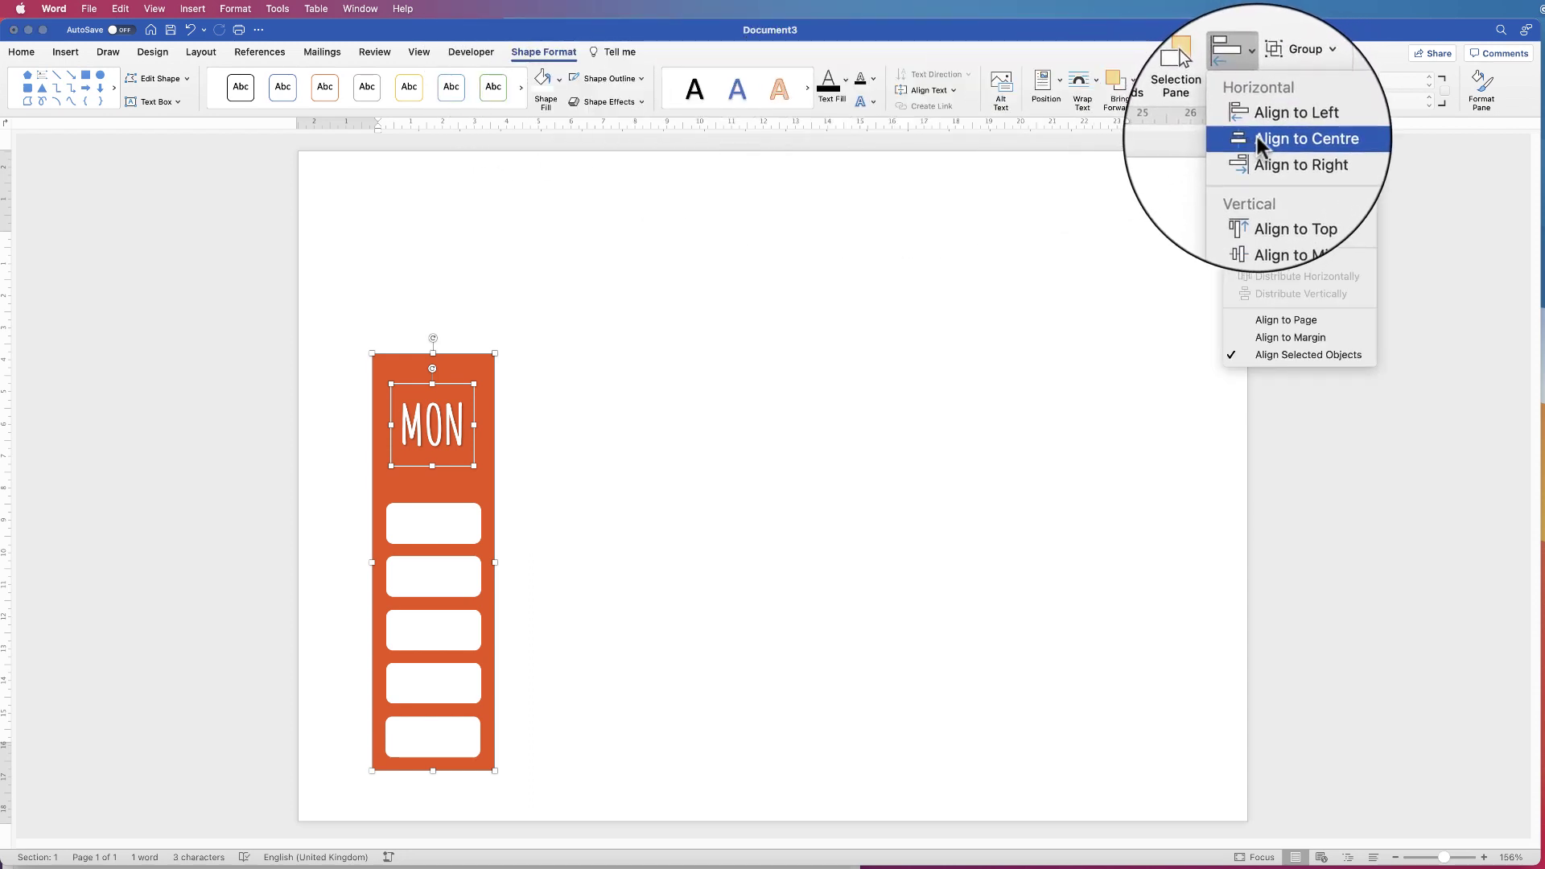
pyautogui.click(1257, 136)
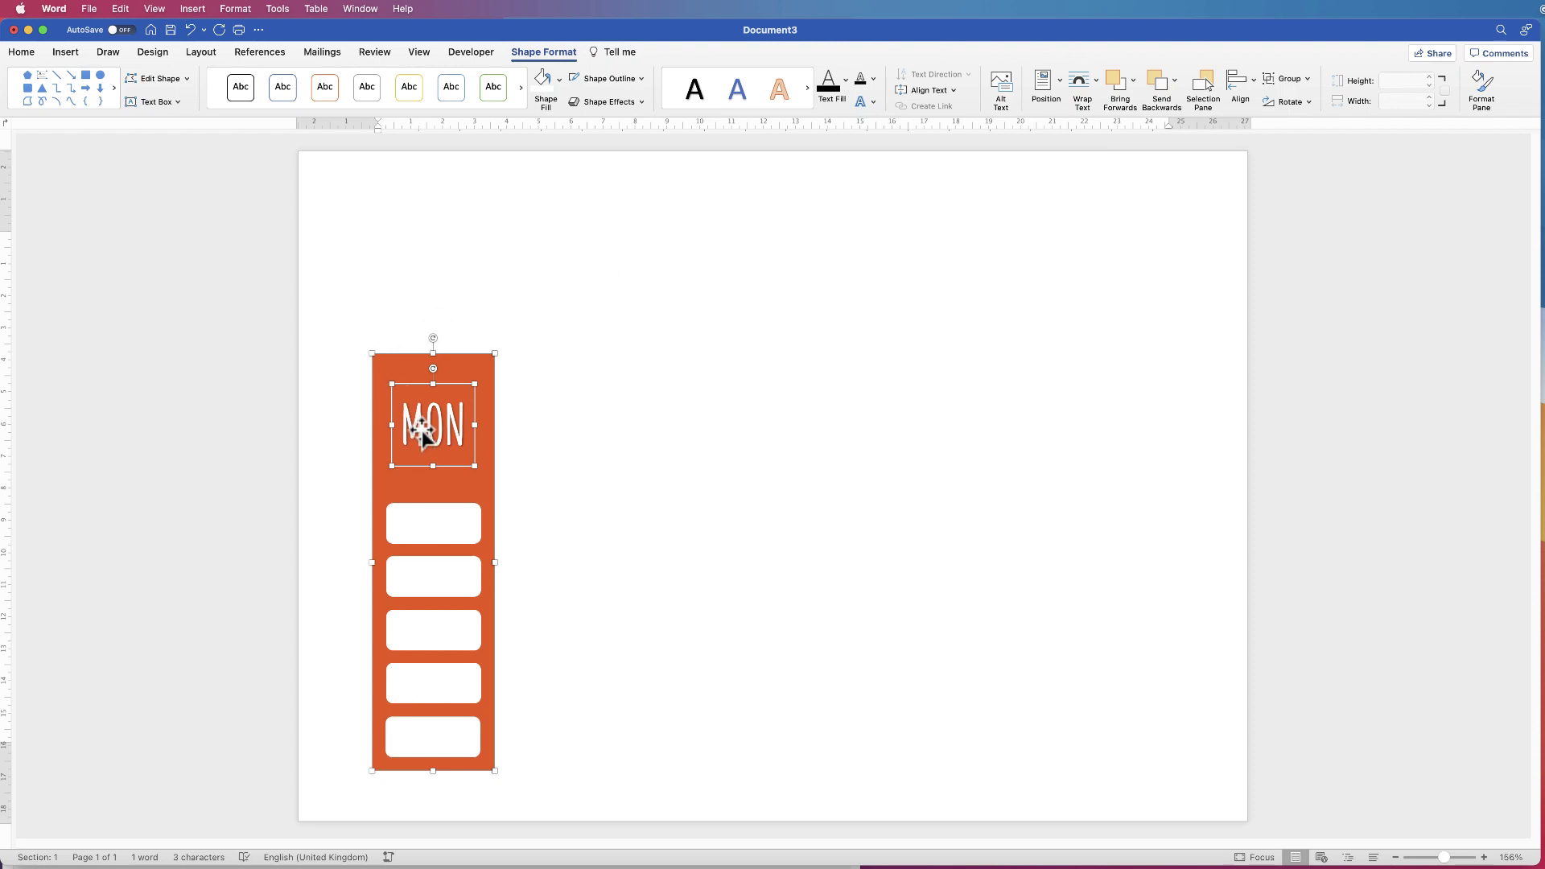
# - Select the lower orange shape, the MON label and the tall orange background together for grouping
pyautogui.click(543, 451)
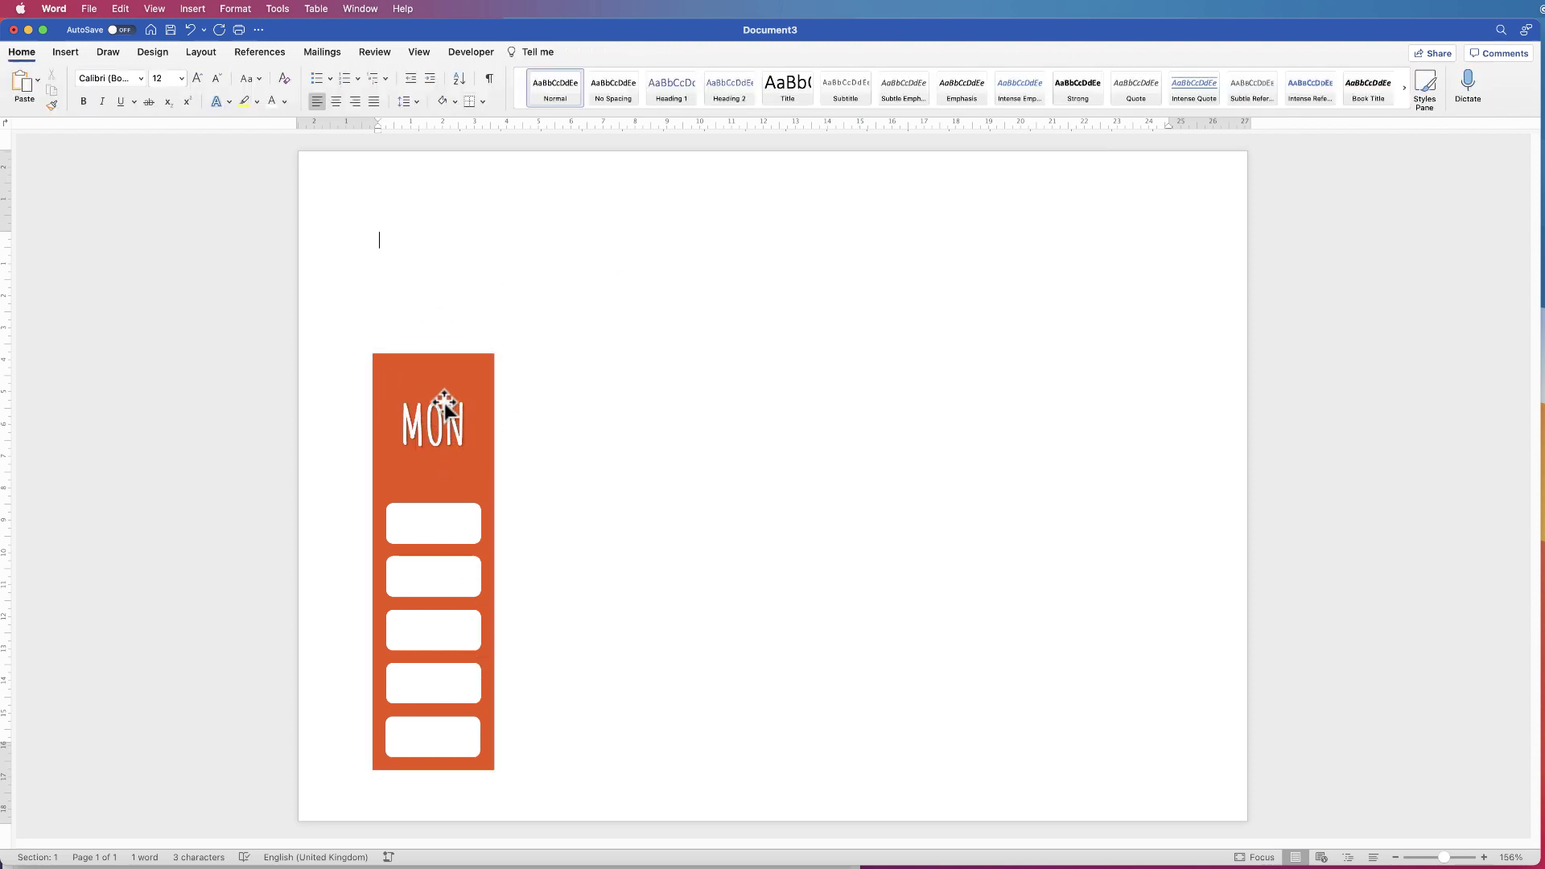
pyautogui.click(435, 531)
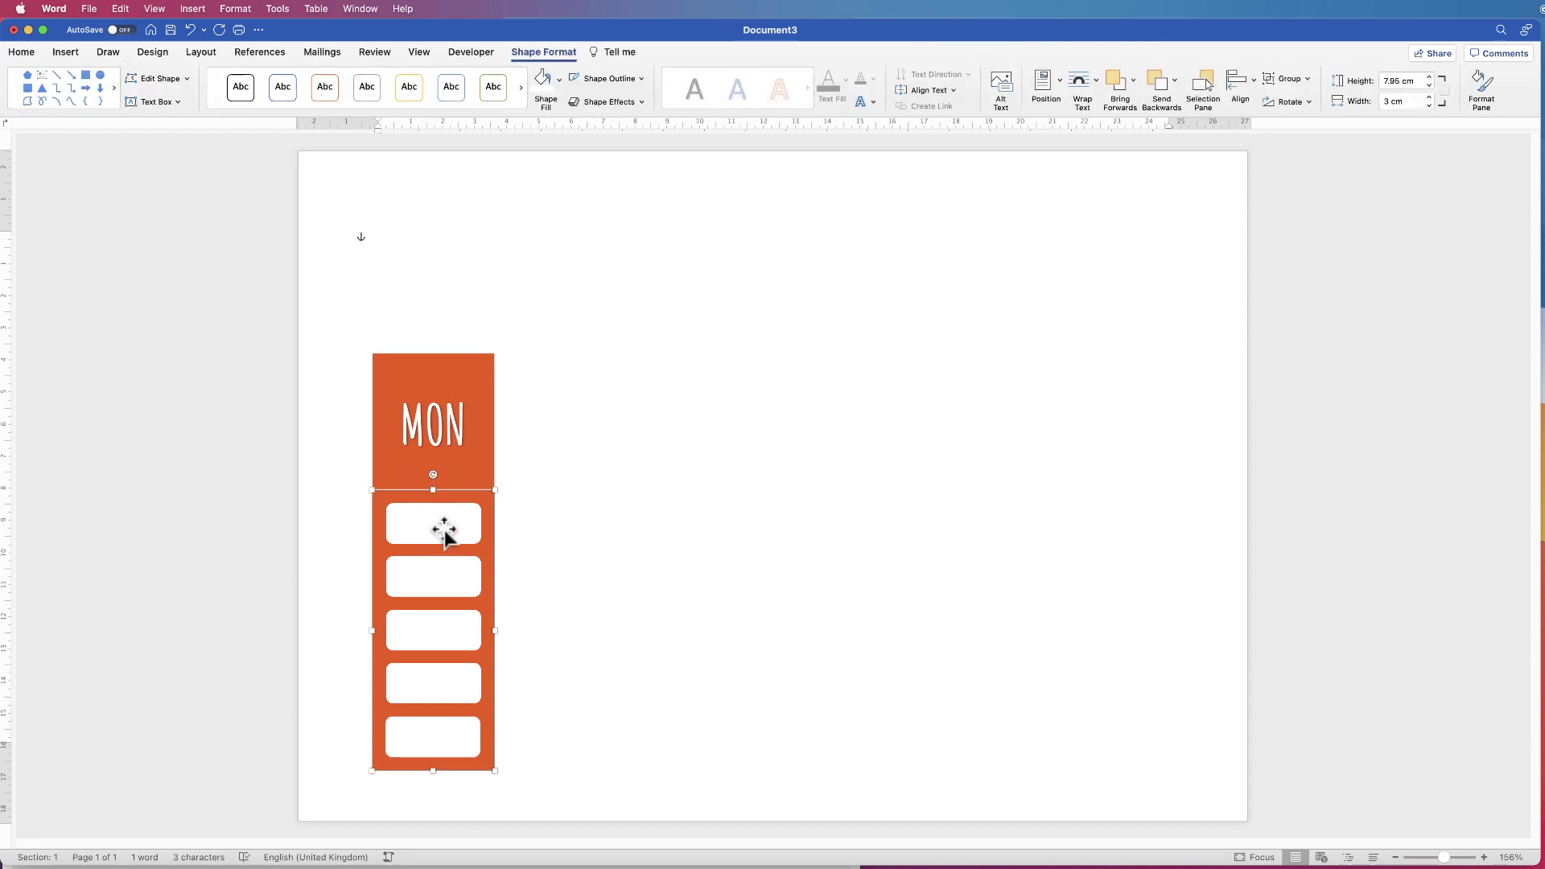
pyautogui.click(444, 428)
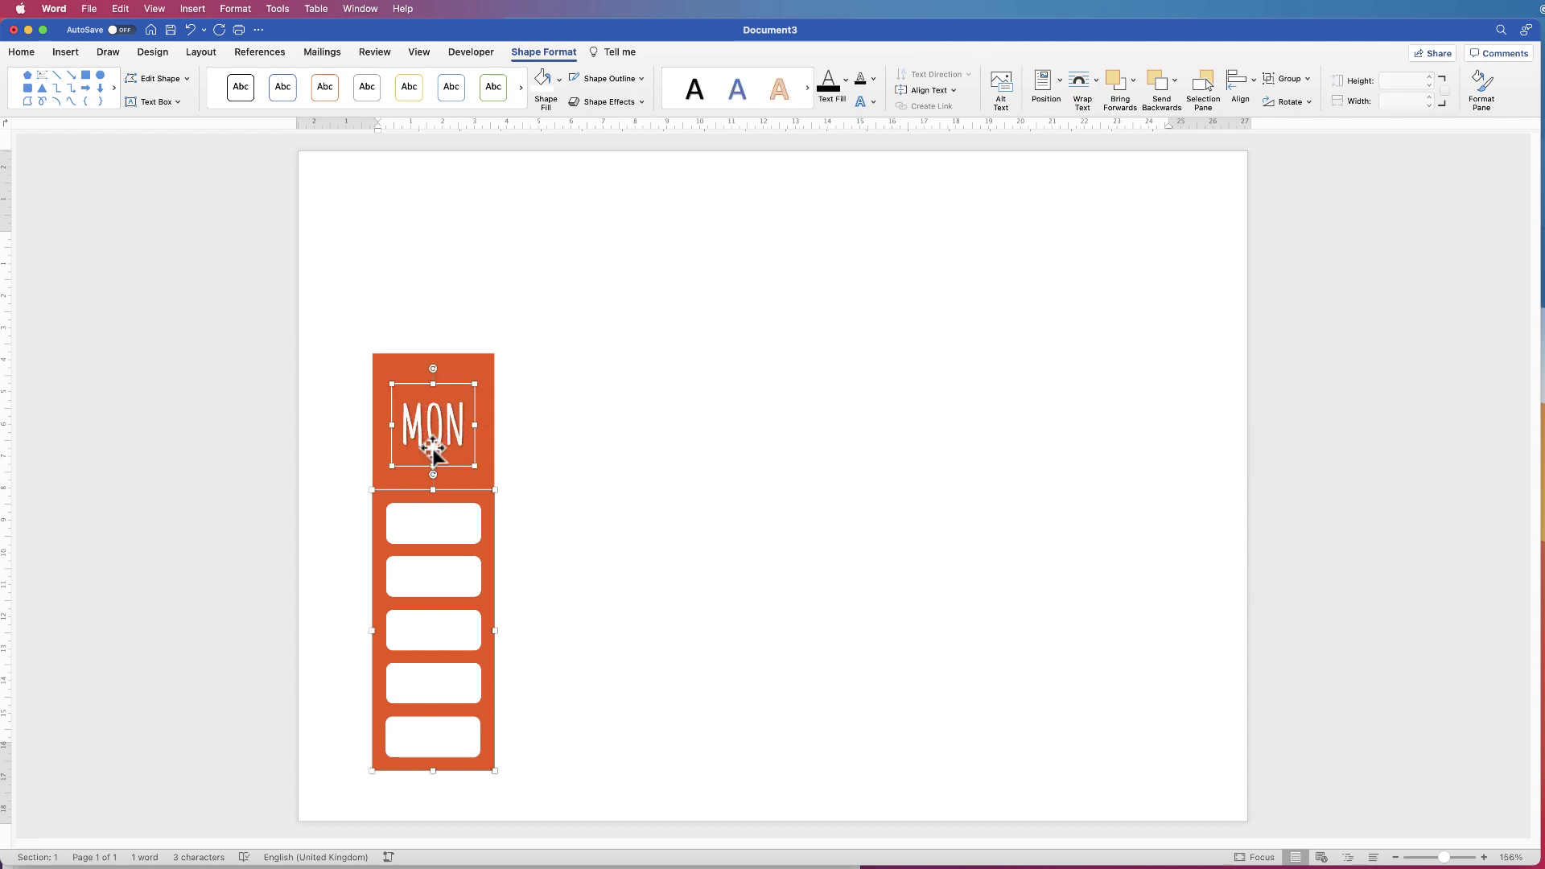
pyautogui.keyDown('shift'); pyautogui.click(477, 362); pyautogui.keyUp('shift')
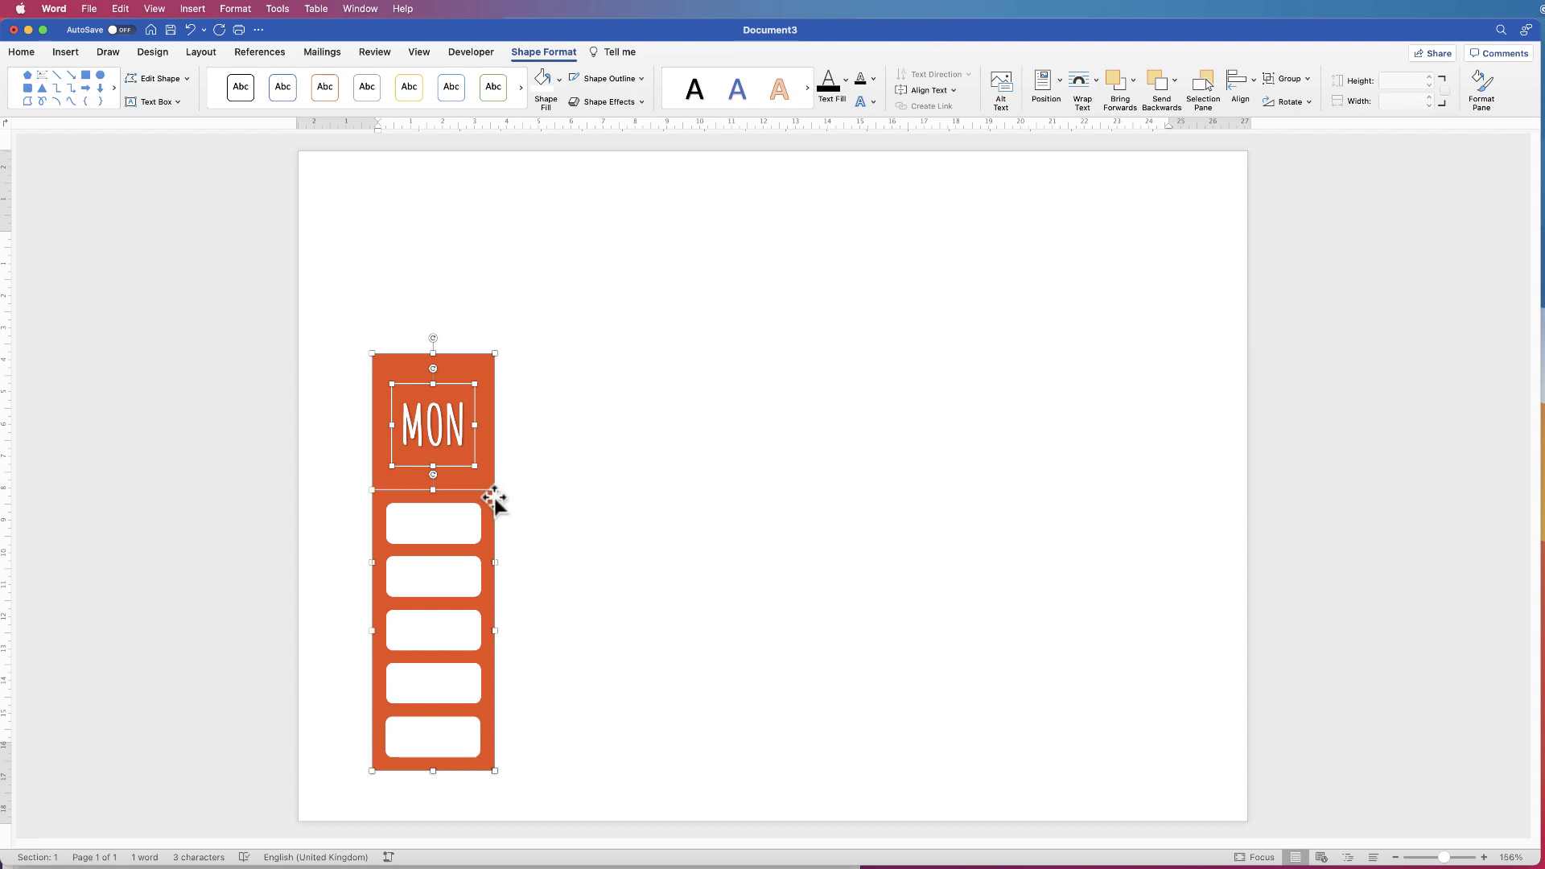
pyautogui.click(1306, 79)
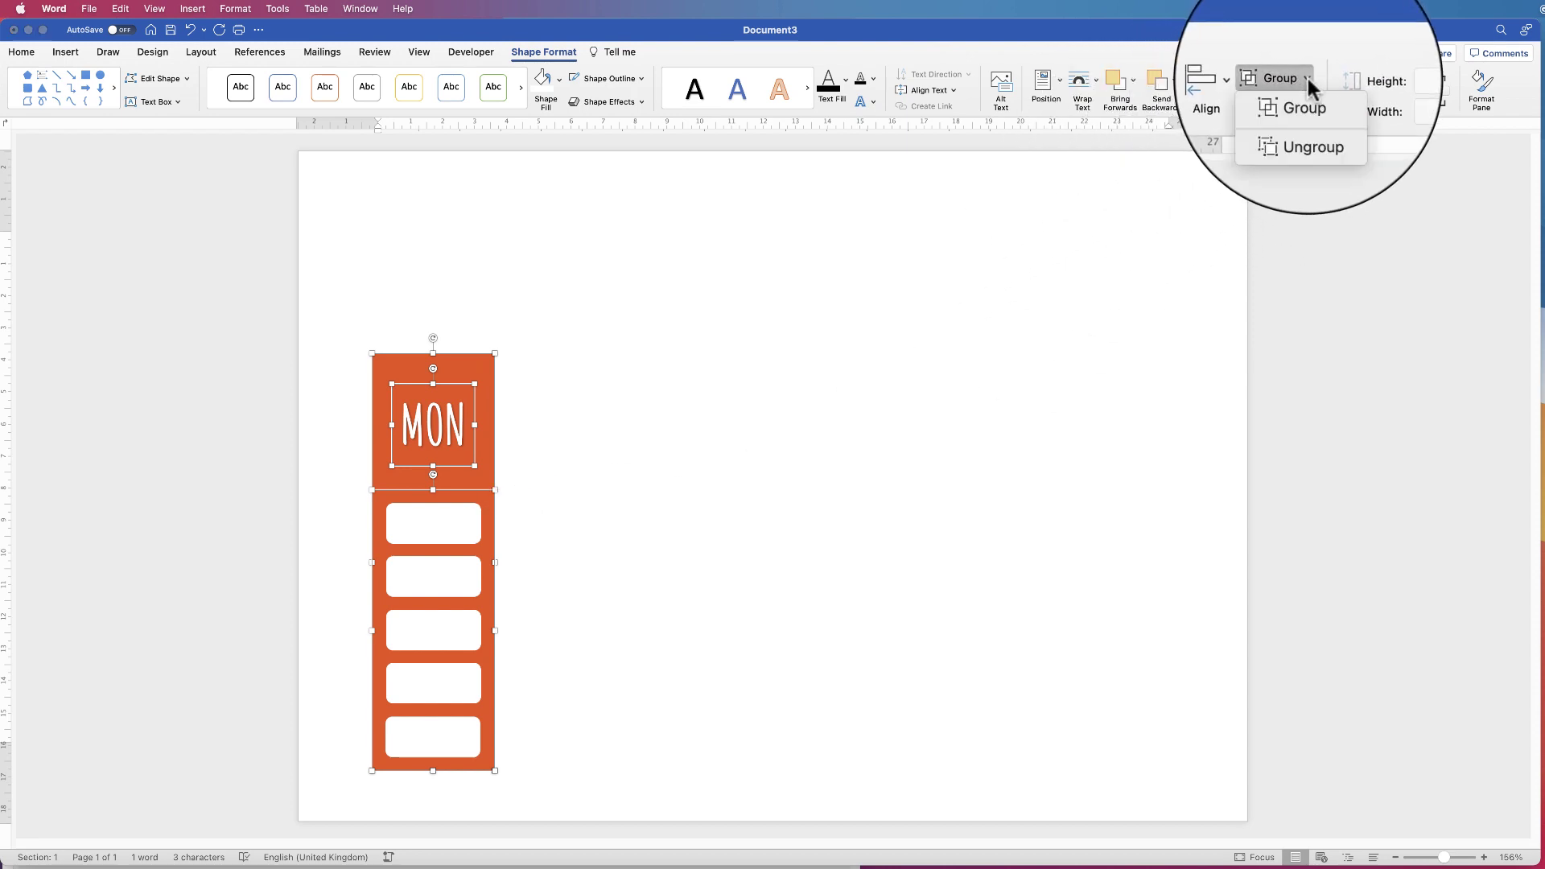
# - Group the MON column, reposition it, and copy it rightward until five columns exist
pyautogui.click(1300, 108)
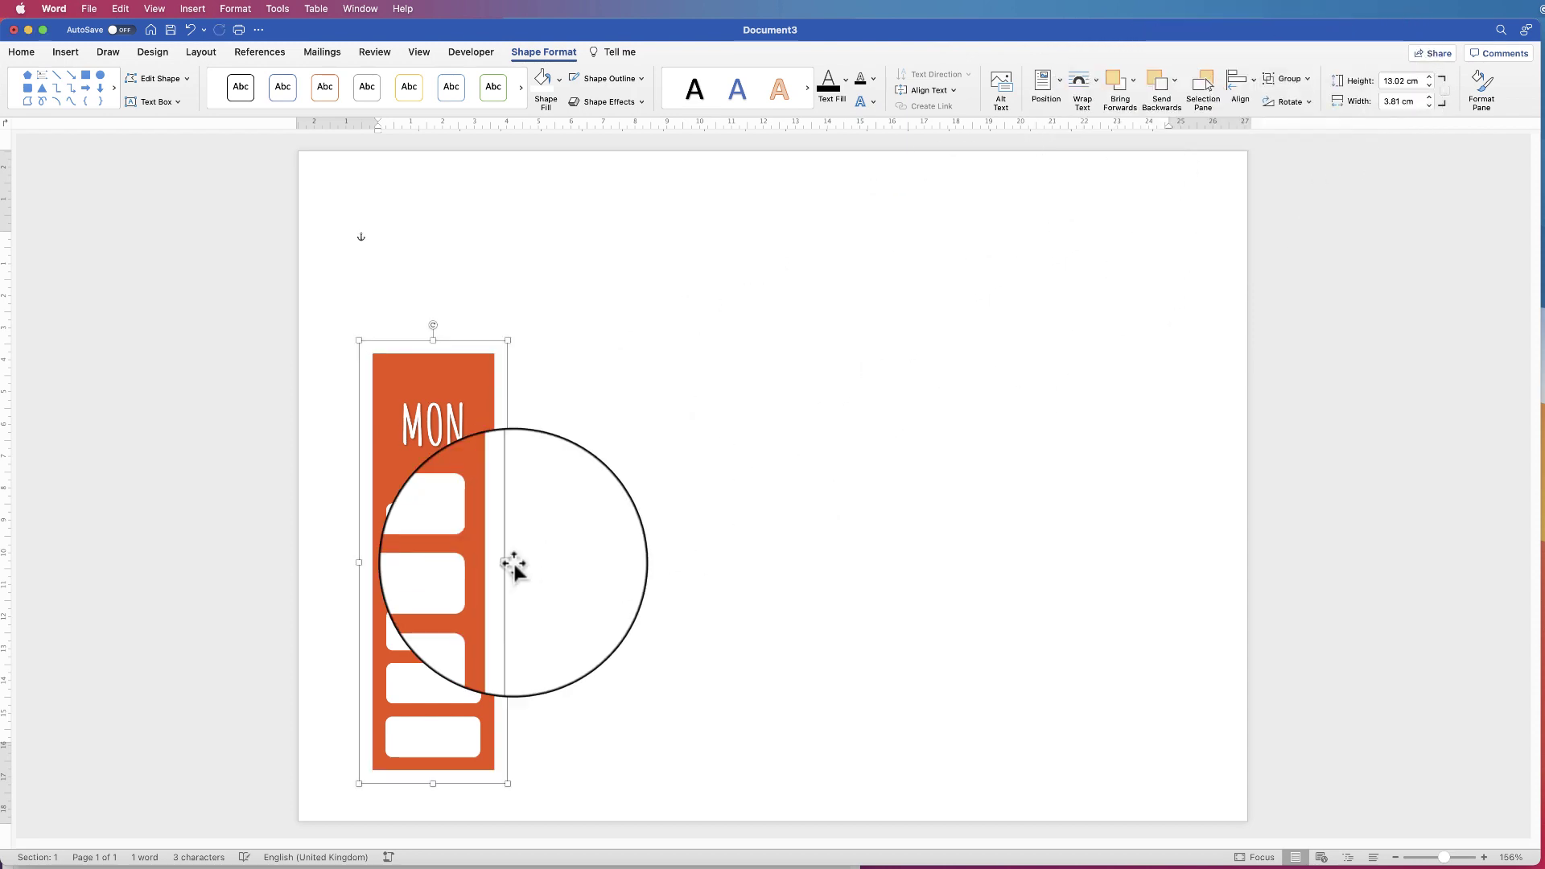
pyautogui.moveTo(437, 531)
pyautogui.mouseDown()
pyautogui.moveTo(738, 614)
pyautogui.moveTo(593, 355)
pyautogui.moveTo(481, 529)
pyautogui.moveTo(555, 503)
pyautogui.moveTo(469, 485)
pyautogui.moveTo(445, 508)
pyautogui.mouseUp()
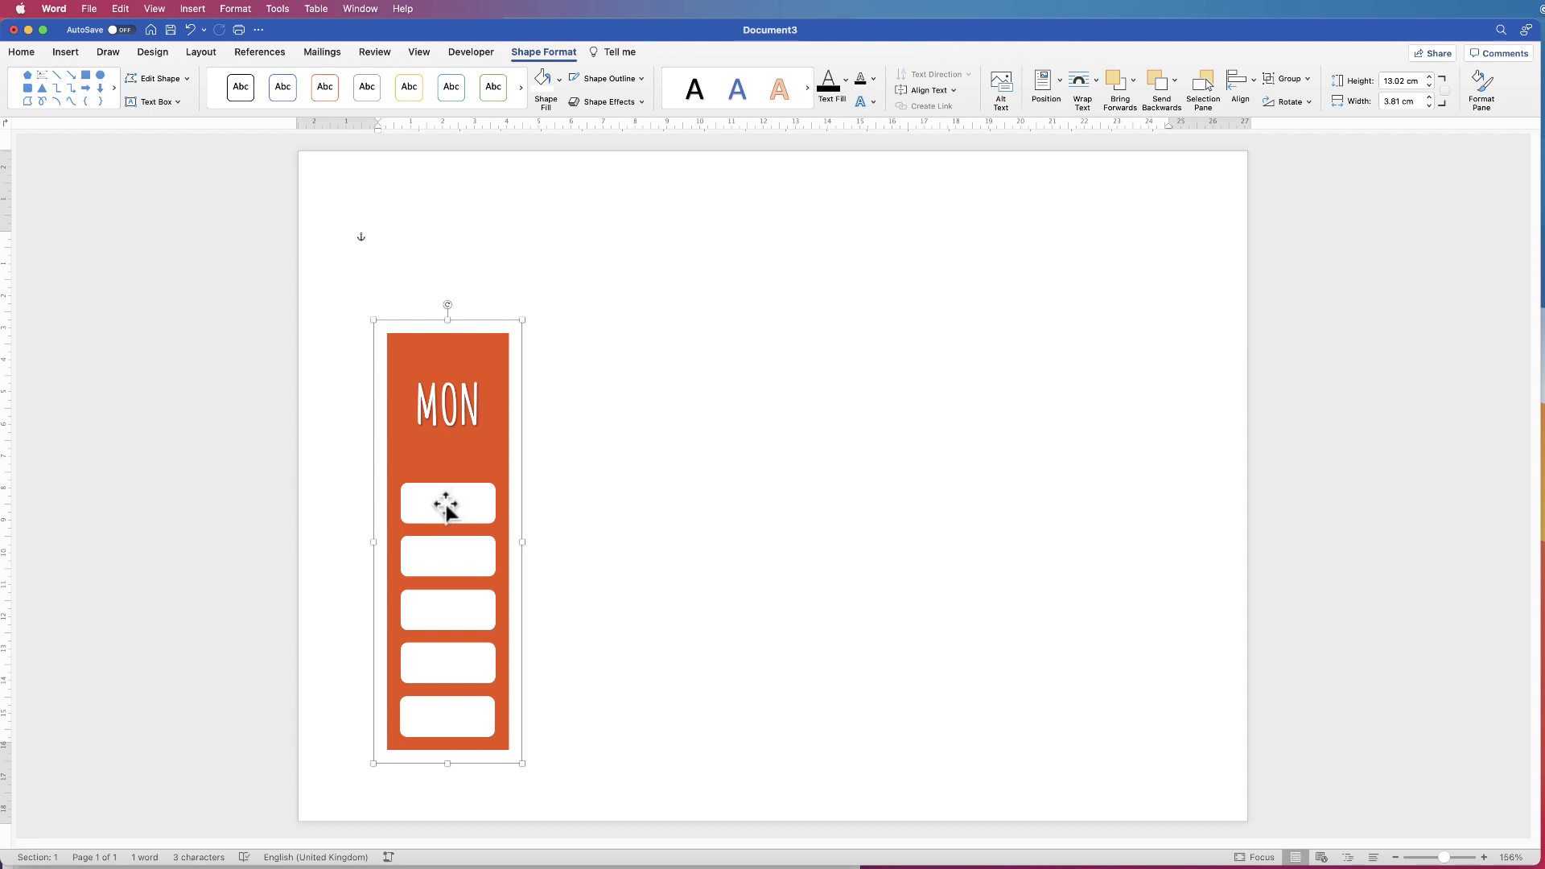
pyautogui.moveTo(441, 507); pyautogui.dragTo(876, 509)
pyautogui.click(993, 527)
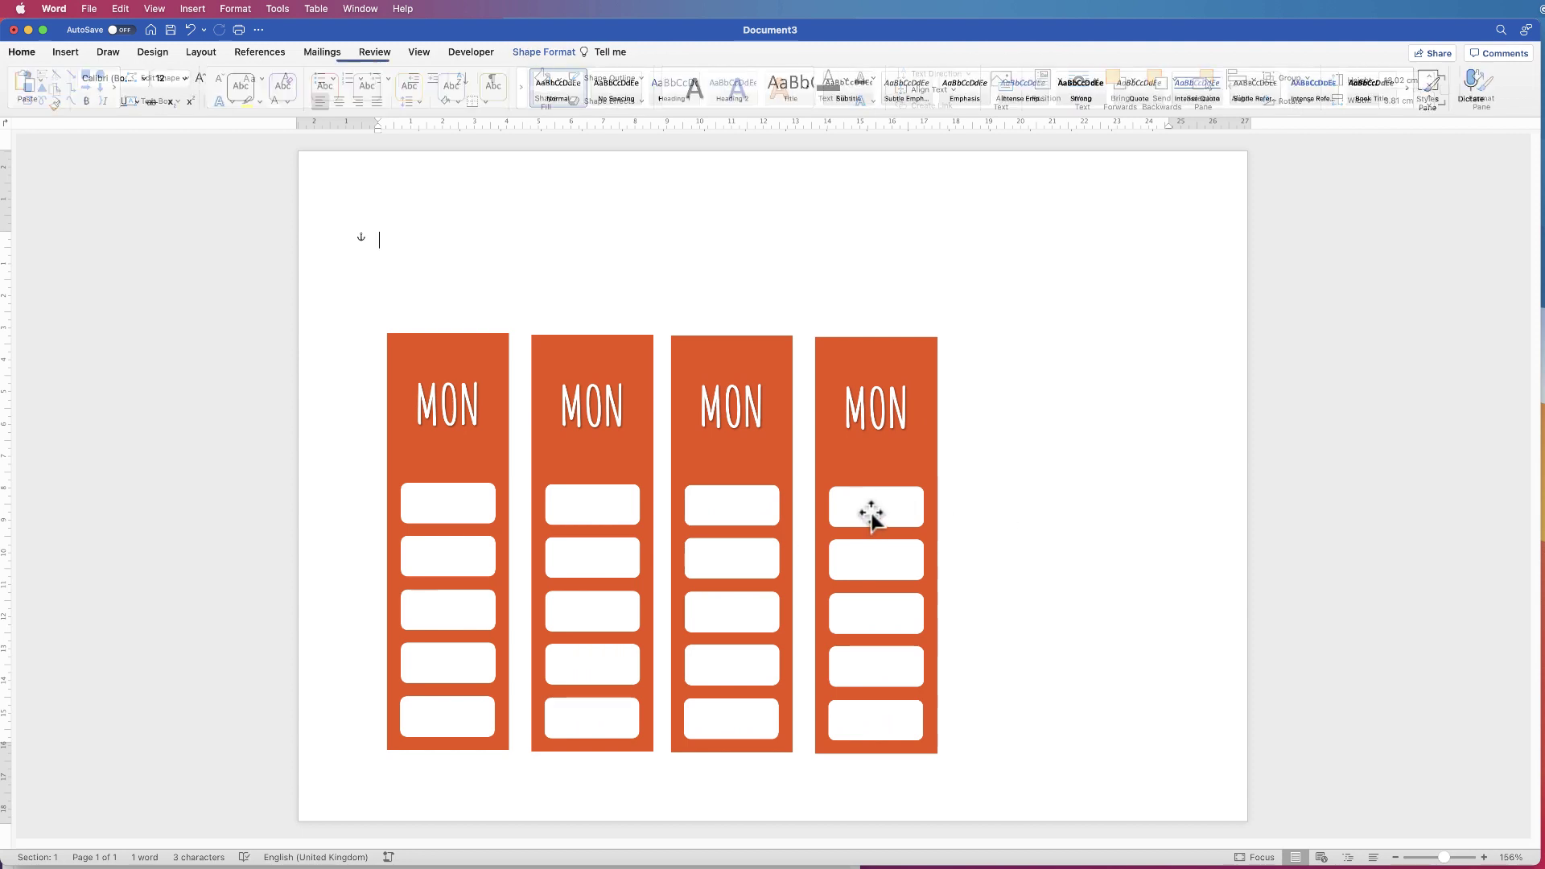
pyautogui.click(869, 511)
pyautogui.moveTo(869, 507); pyautogui.dragTo(1015, 505)
pyautogui.keyDown('shift'); pyautogui.click(1018, 600); pyautogui.keyUp('shift')
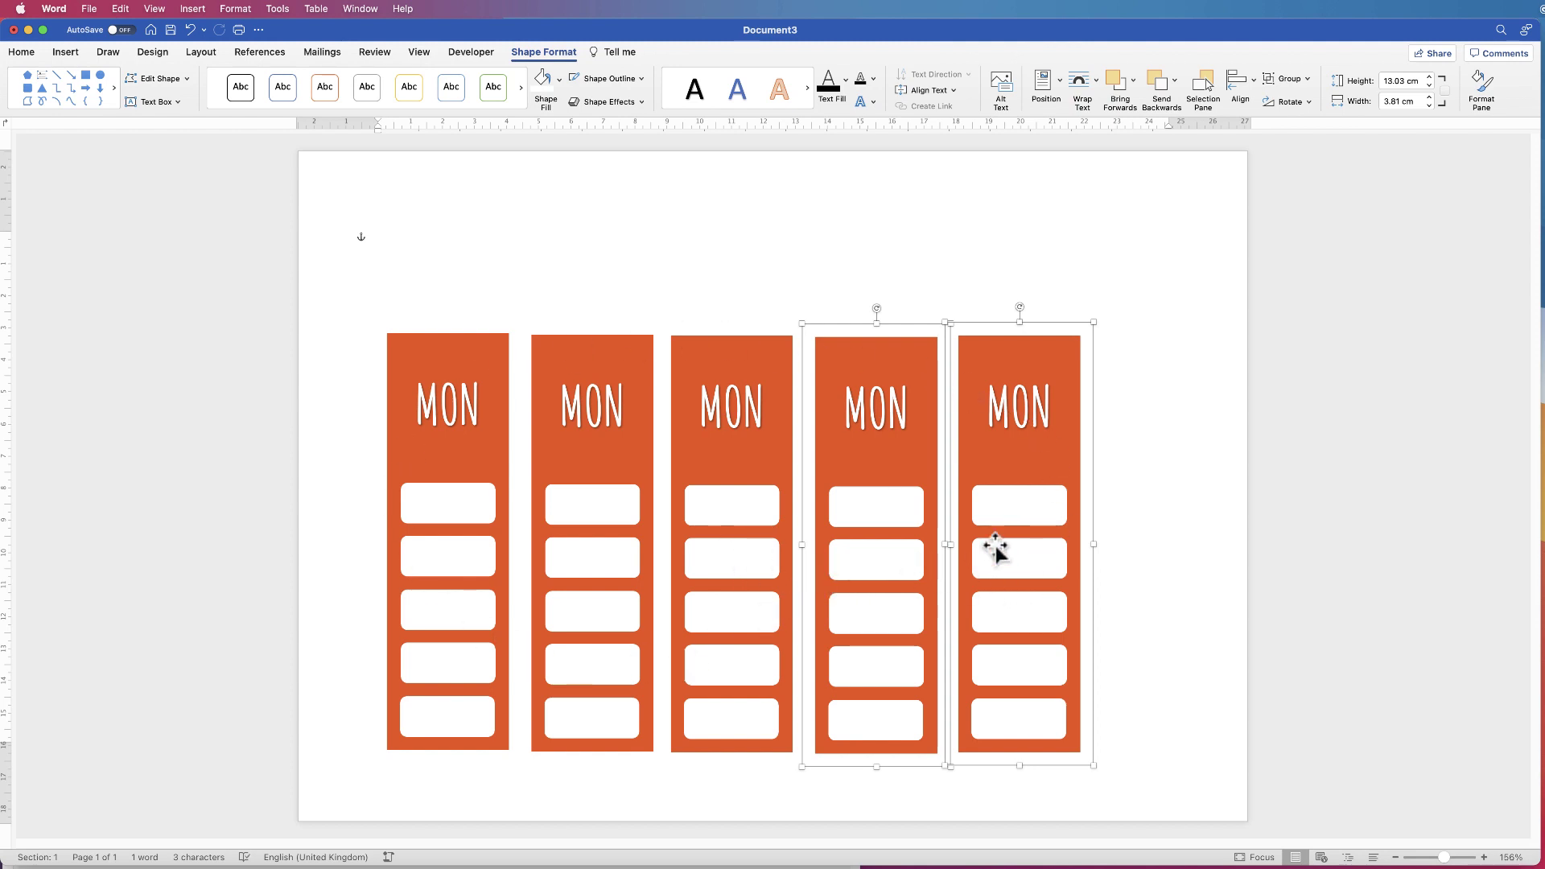
# - Select all five MON columns together, working from the fifth back to the first
pyautogui.click(1141, 455)
pyautogui.click(1005, 447)
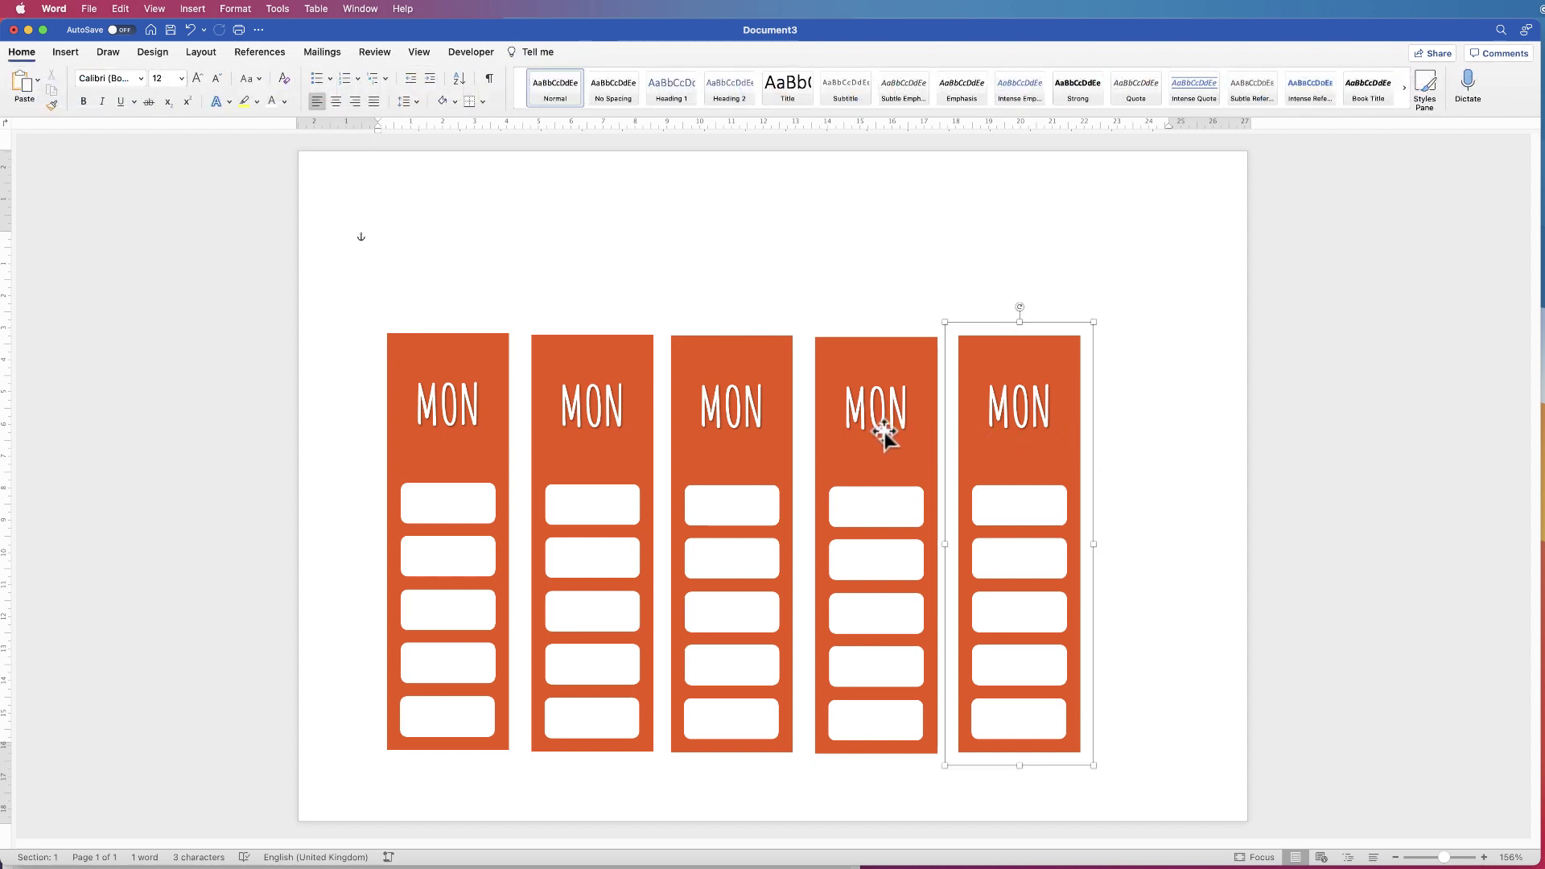
pyautogui.keyDown('shift'); pyautogui.click(832, 431); pyautogui.keyUp('shift')
pyautogui.keyDown('shift'); pyautogui.click(734, 431); pyautogui.keyUp('shift')
pyautogui.keyDown('shift'); pyautogui.click(603, 434); pyautogui.keyUp('shift')
pyautogui.keyDown('shift'); pyautogui.click(472, 439); pyautogui.keyUp('shift')
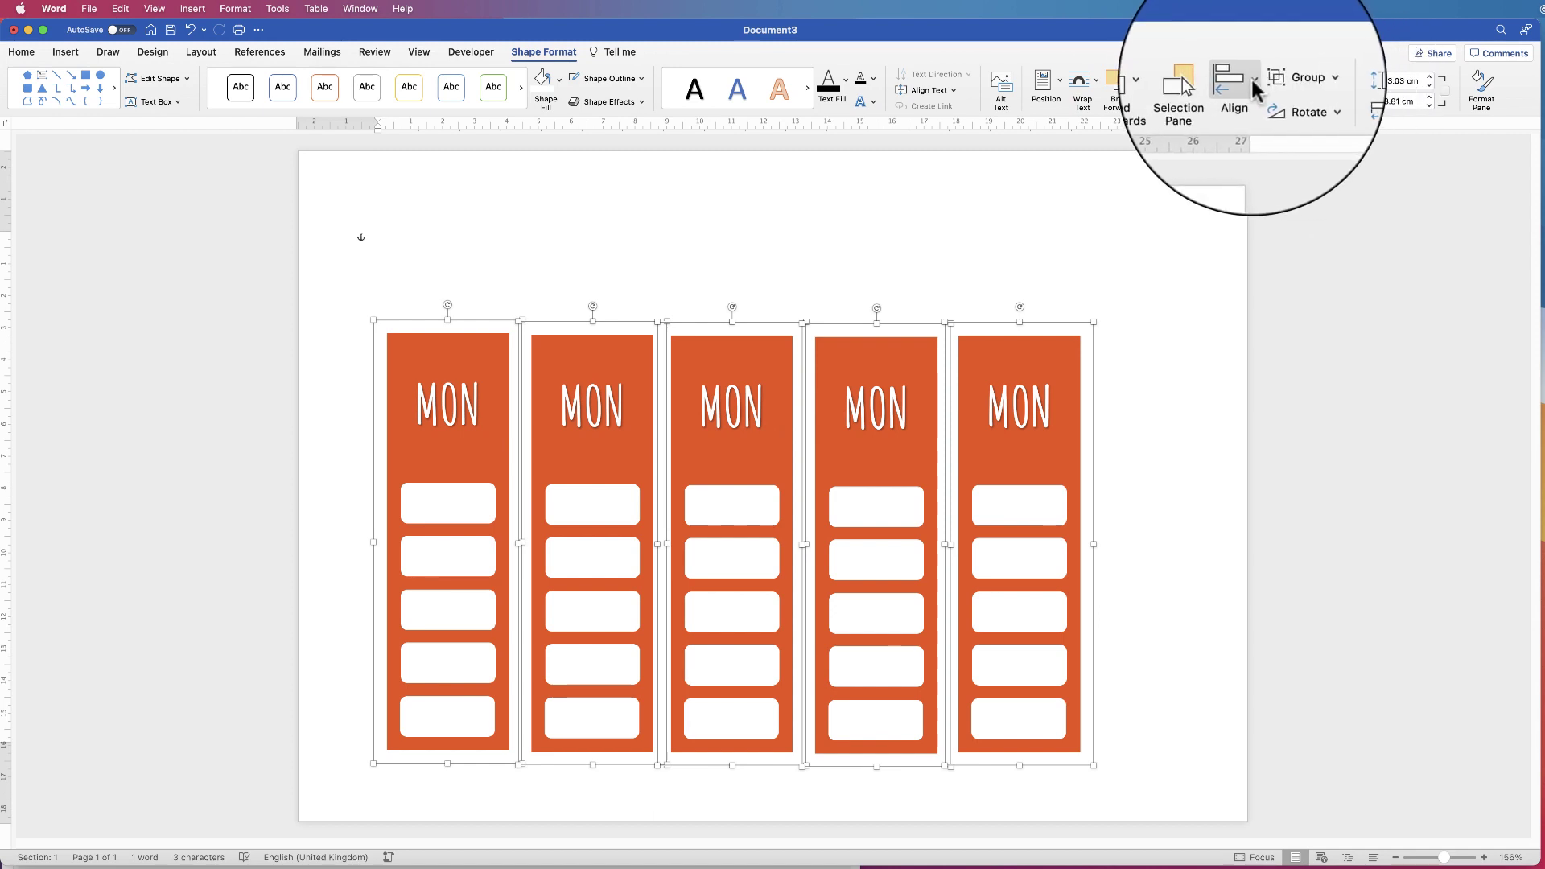
# - Distribute the five MON columns evenly across the page and align their tops
pyautogui.click(1237, 82)
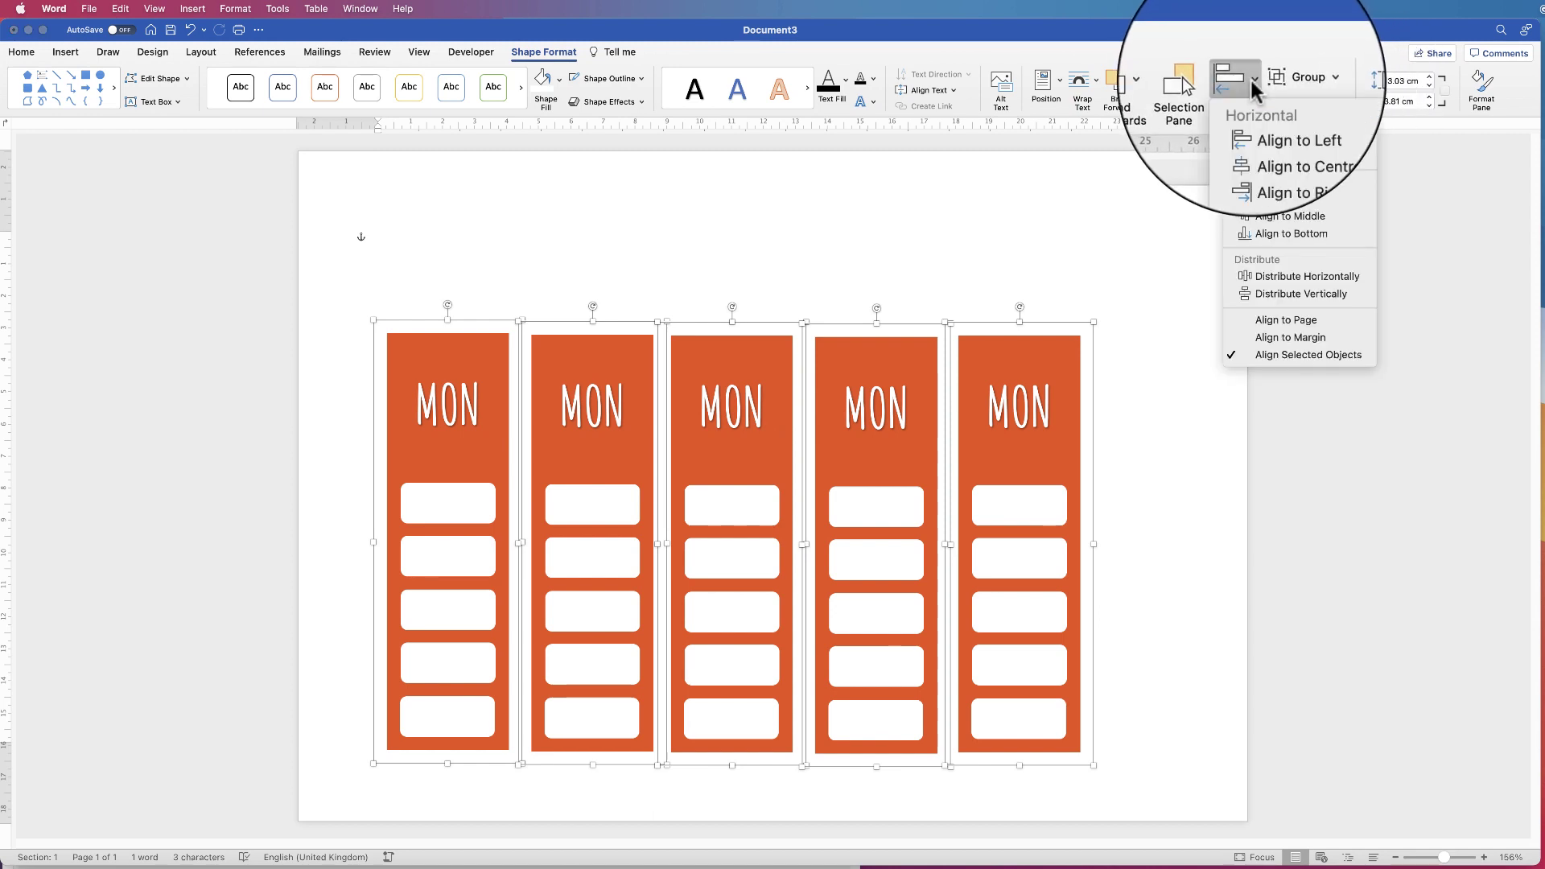
pyautogui.click(1268, 275)
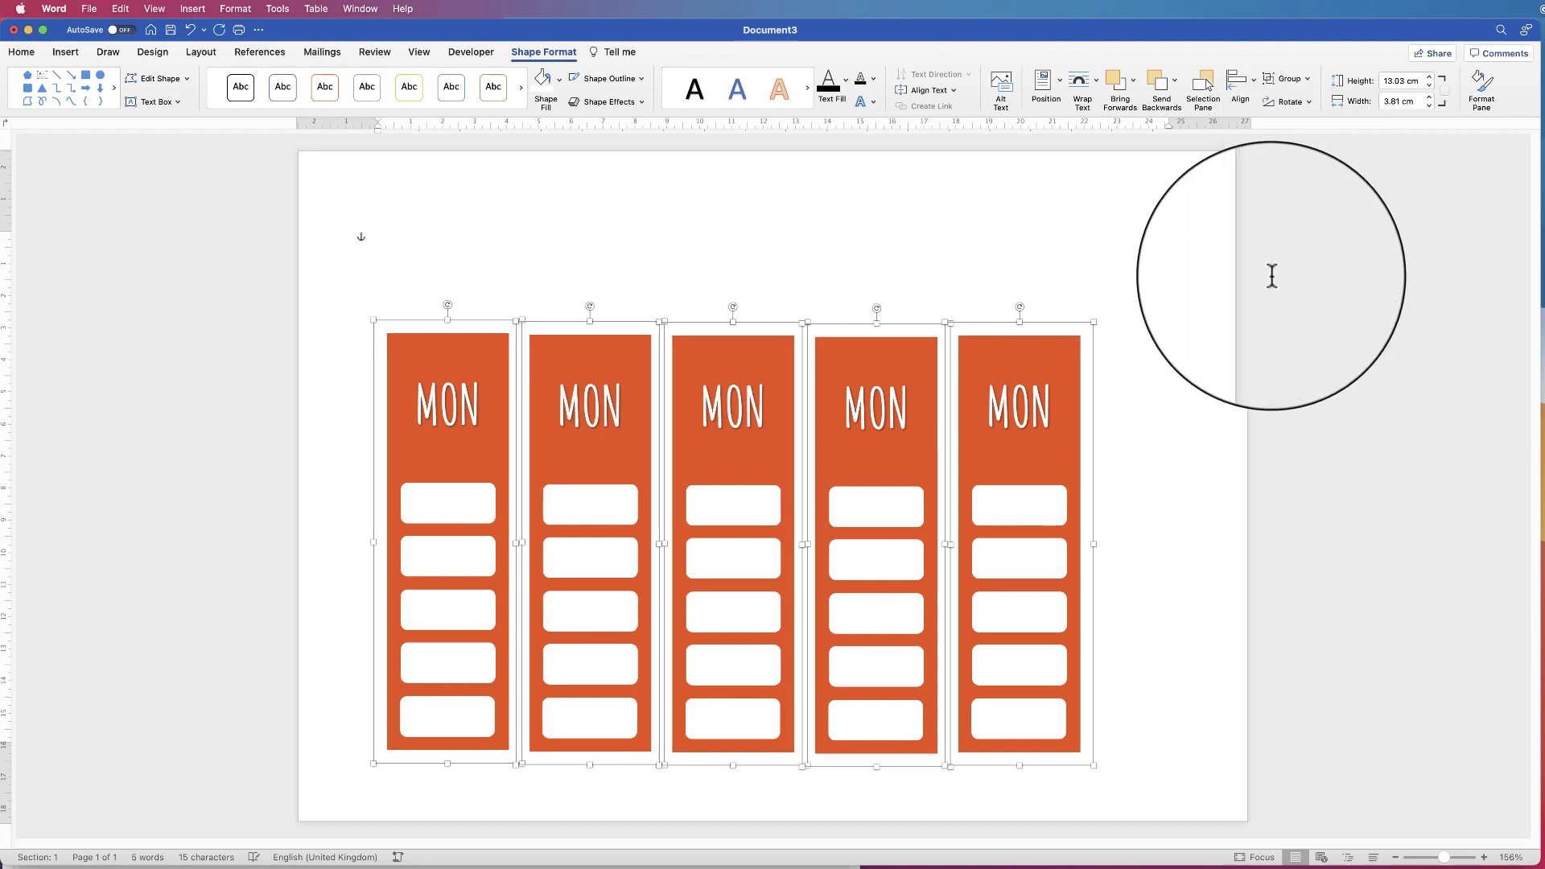
pyautogui.click(1239, 80)
pyautogui.click(1270, 199)
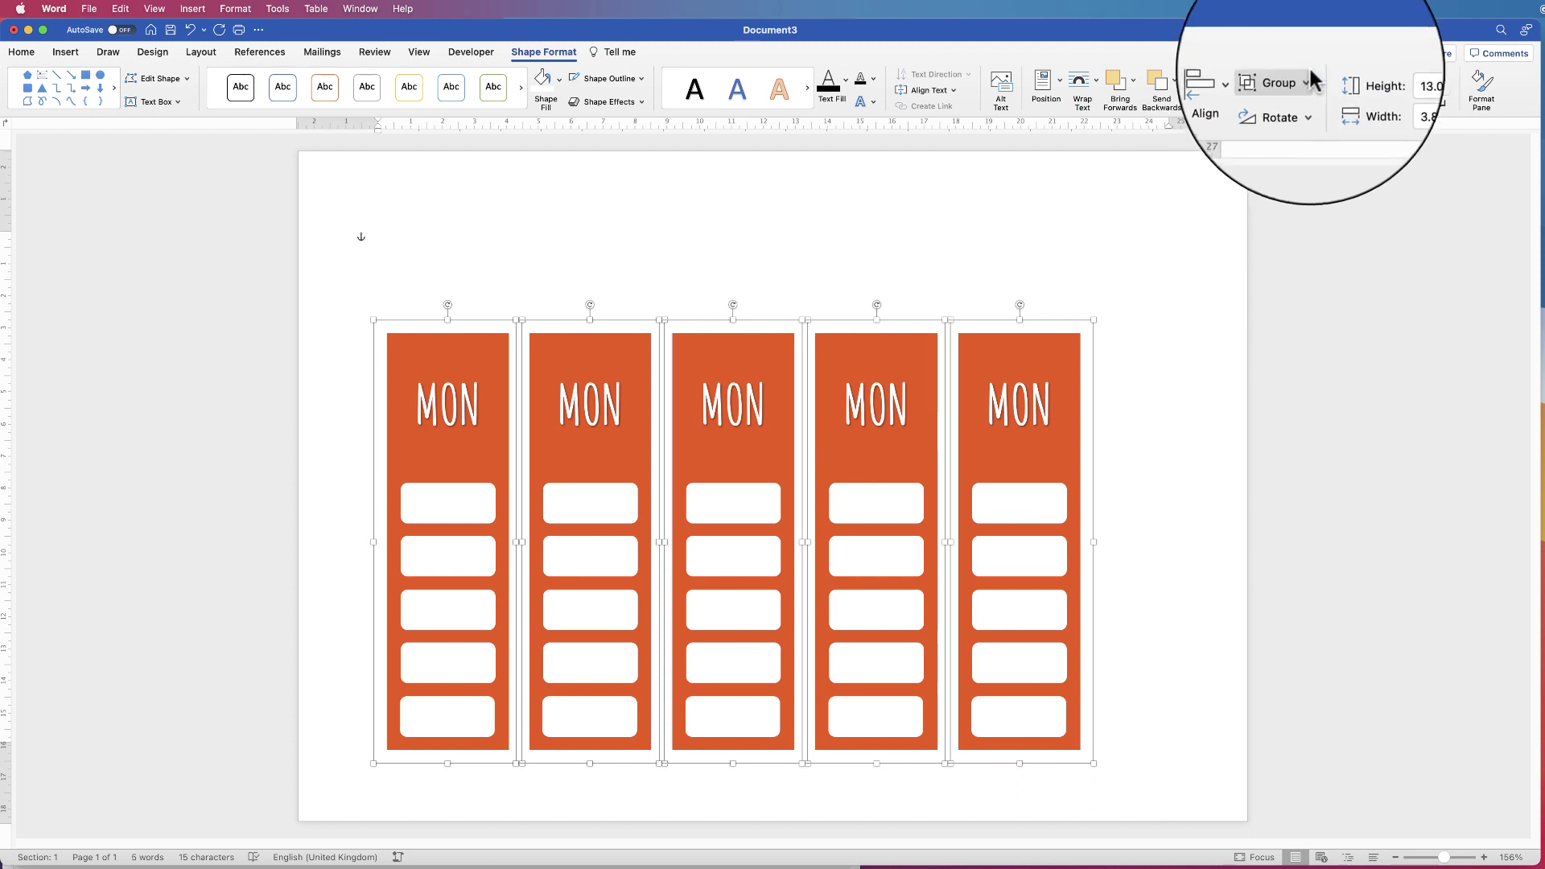
# - Group the five columns into one object and centre it horizontally on the page
pyautogui.click(1303, 71)
pyautogui.click(1302, 98)
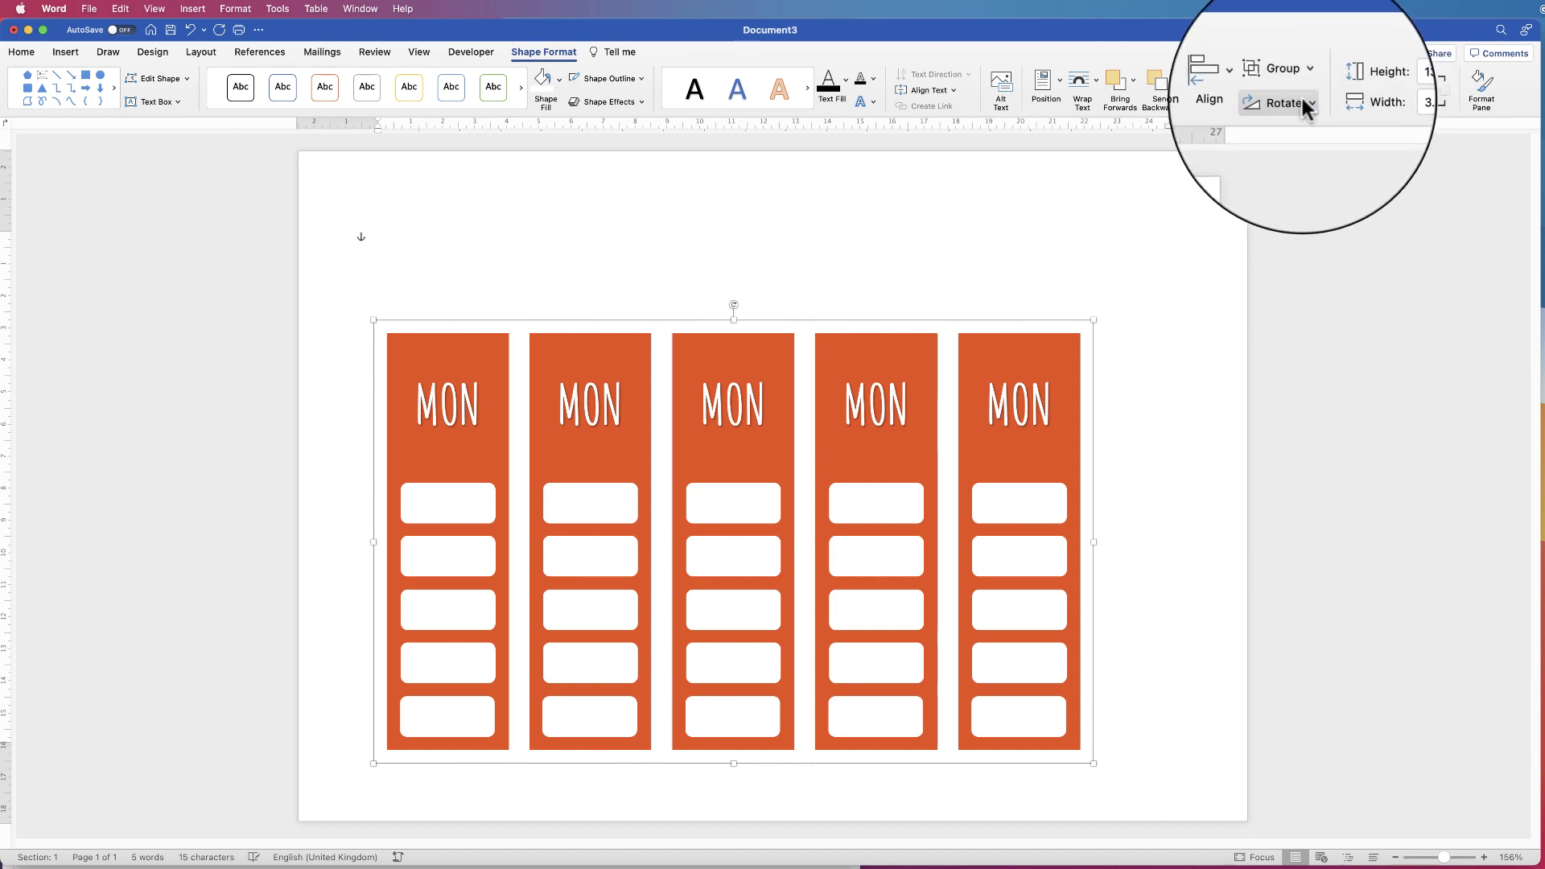
pyautogui.click(1251, 85)
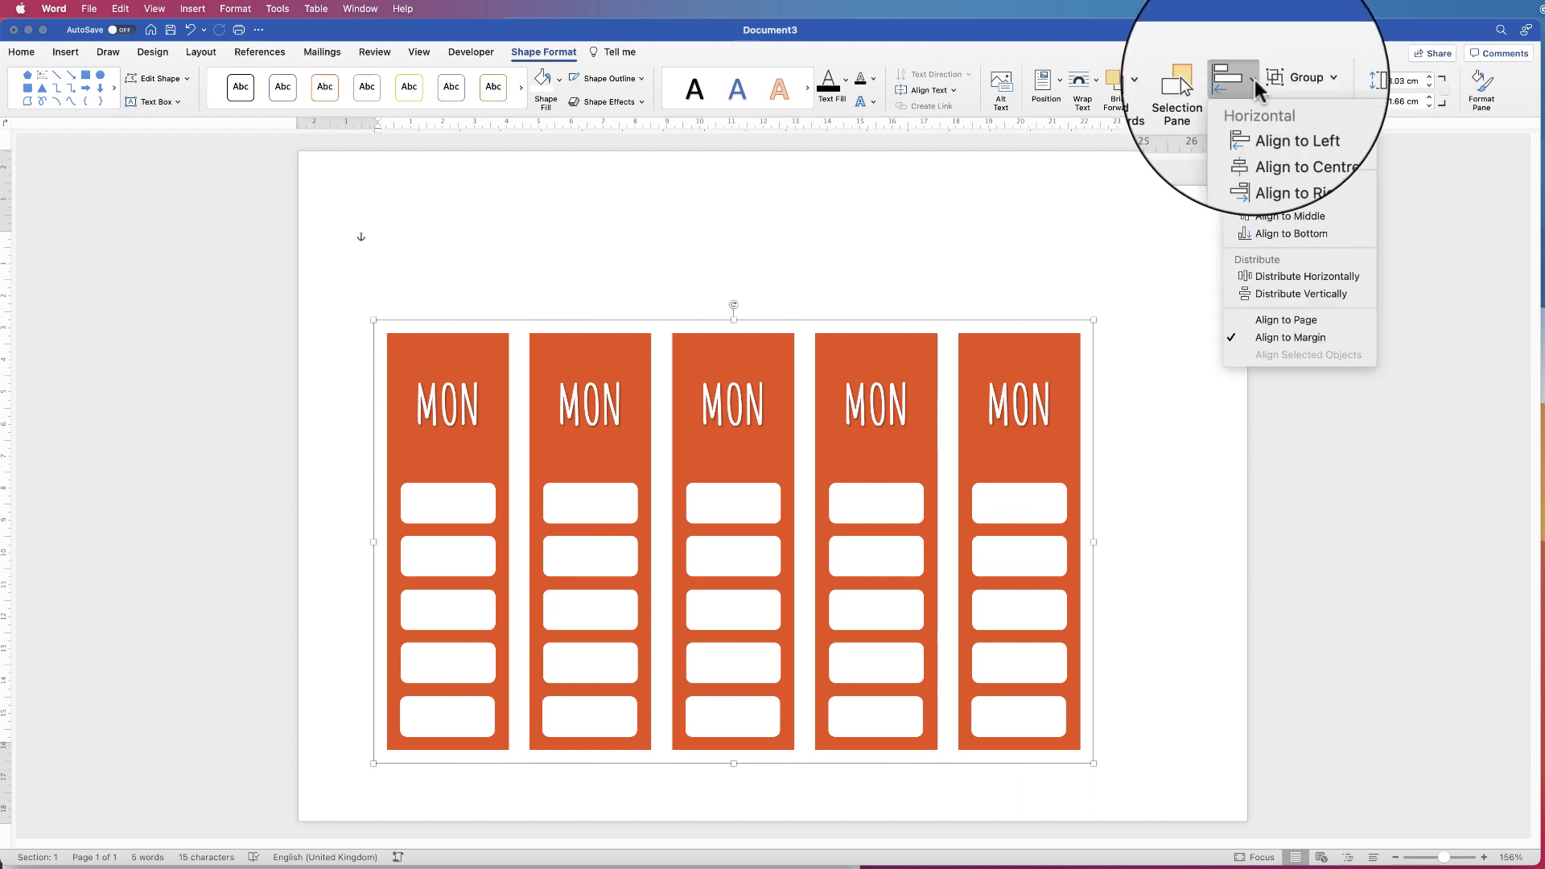
pyautogui.click(1265, 138)
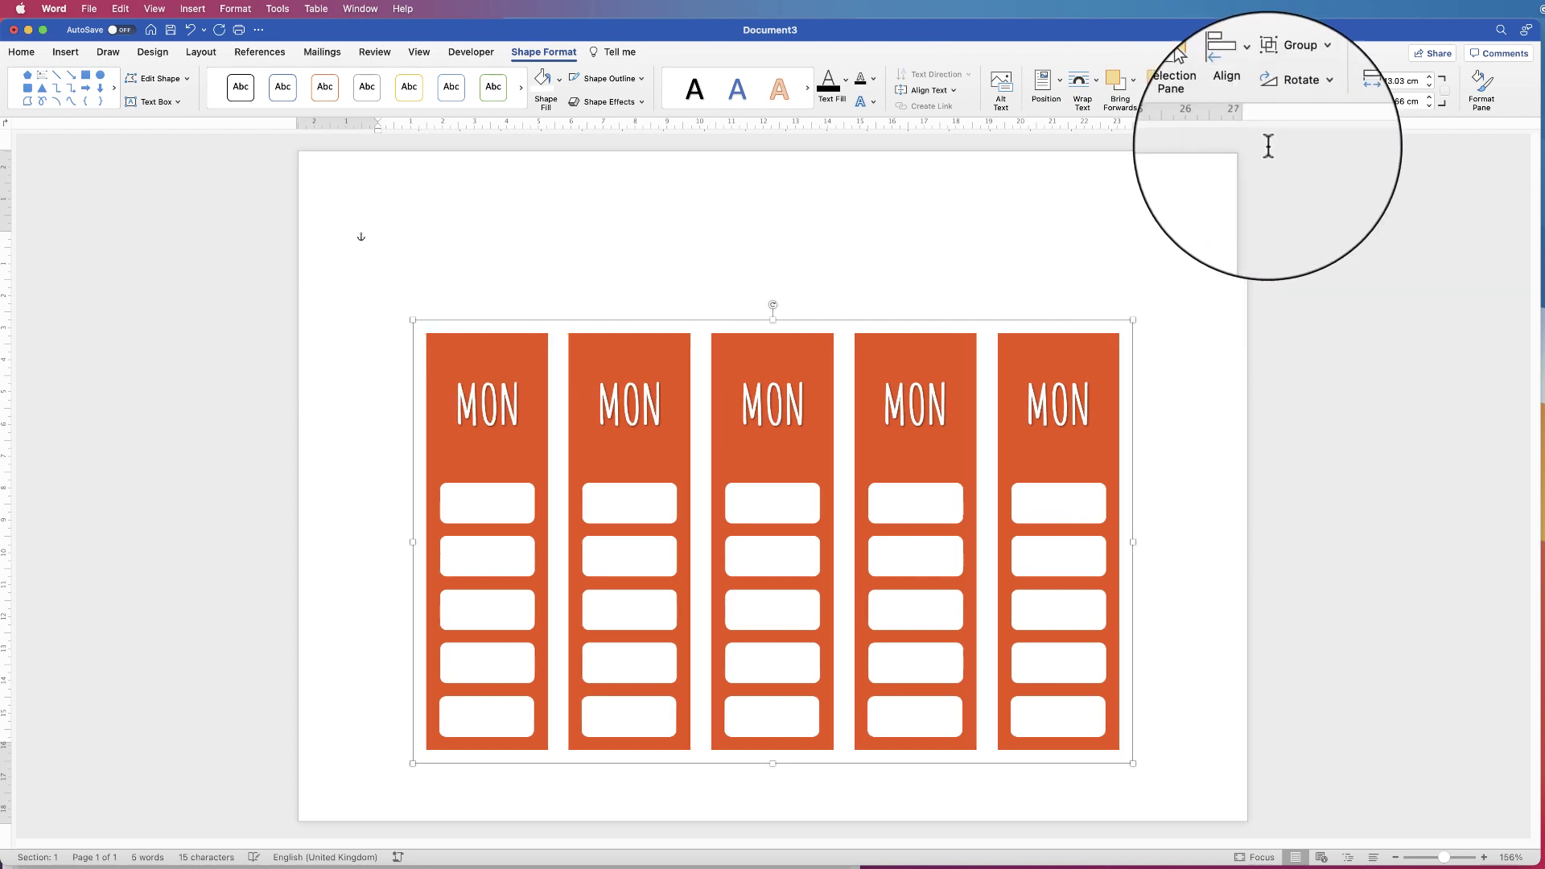
pyautogui.click(1194, 255)
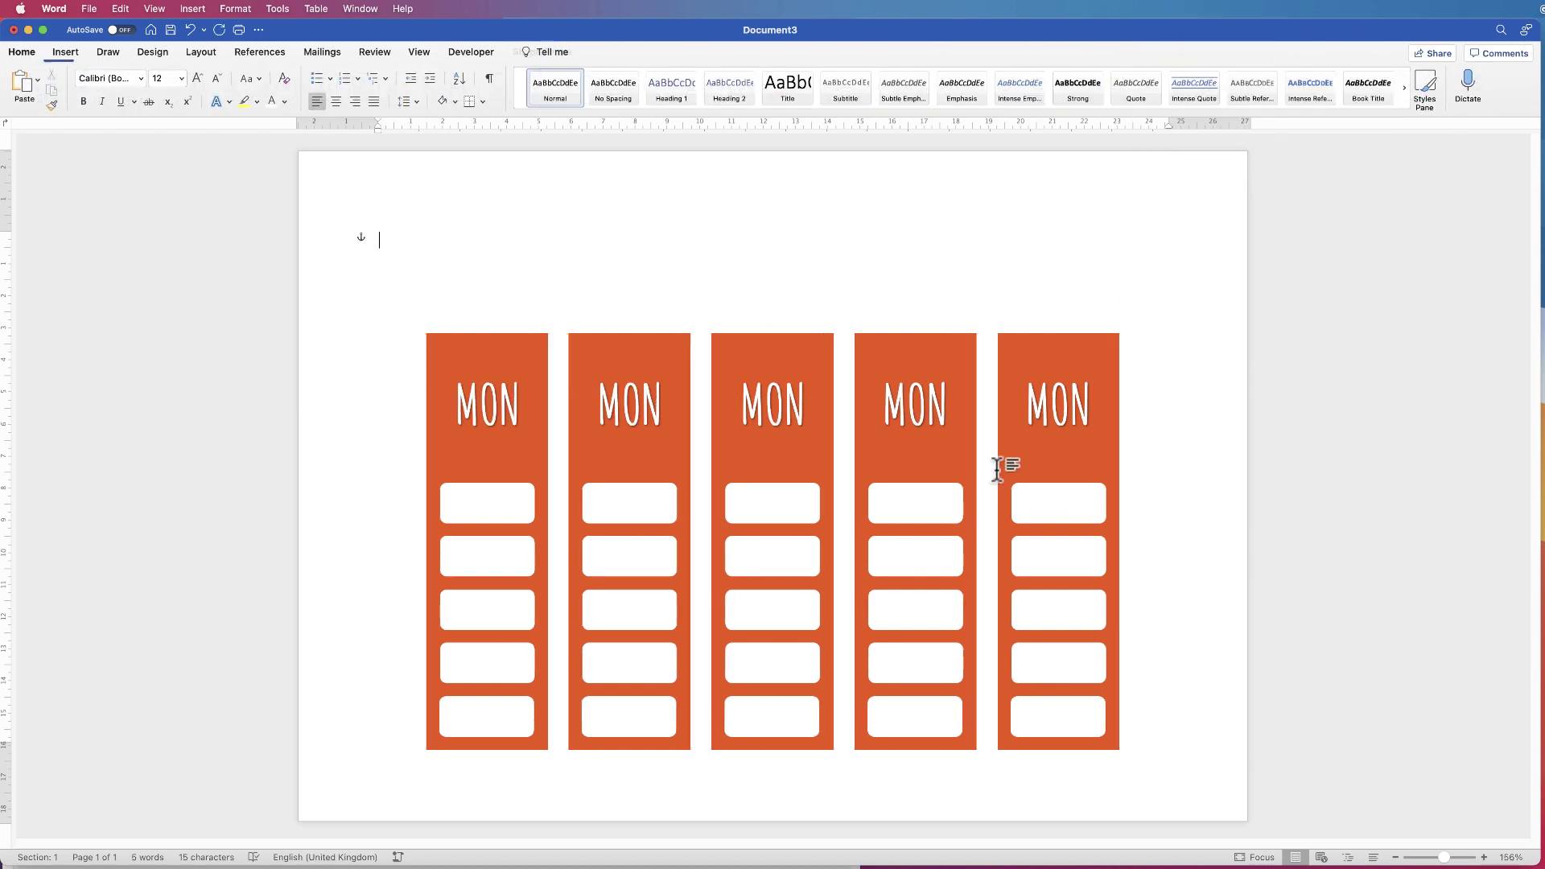